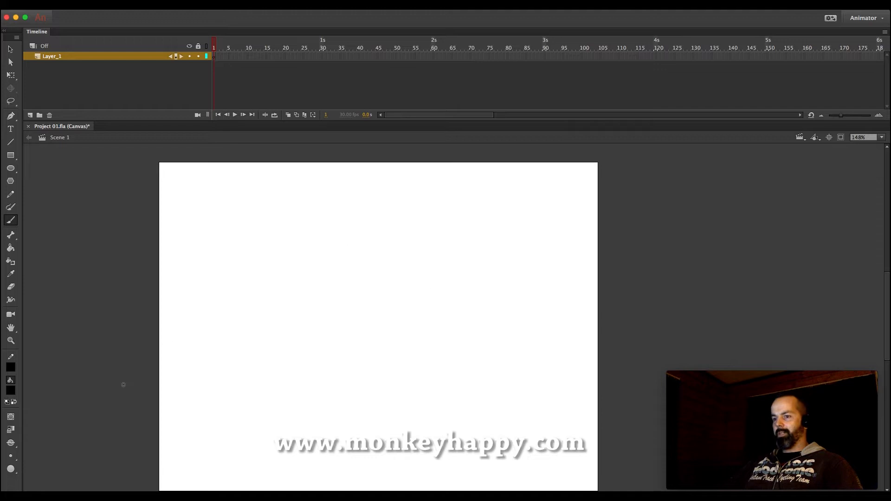
- Try a freehand brush stroke on the empty stage and undo it
left_click(8, 455)
left_click(32, 397)
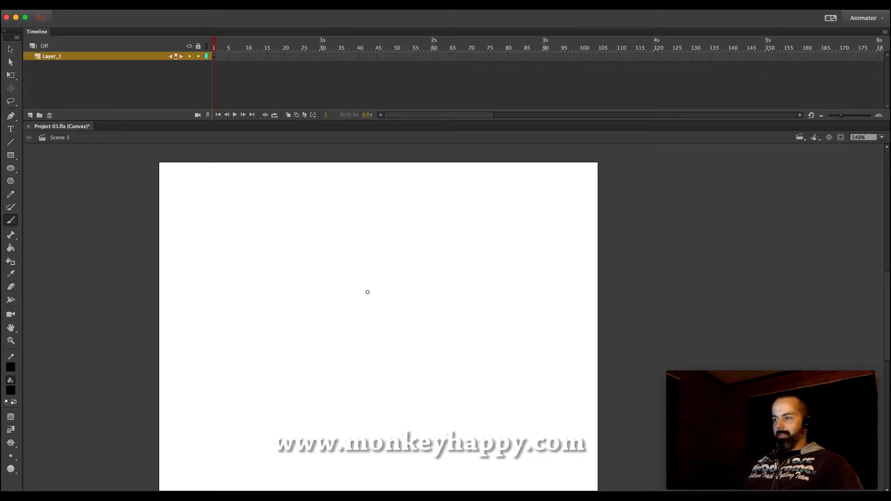
mouse_move(389, 236)
left_mouse_down()
mouse_move(354, 297)
mouse_move(317, 330)
mouse_move(419, 356)
mouse_move(441, 352)
left_mouse_up()
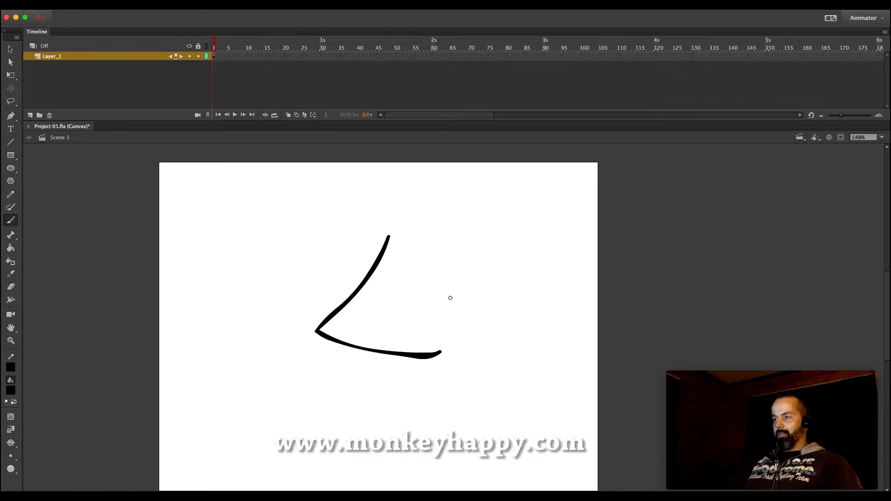
key("super+z")
key("v")
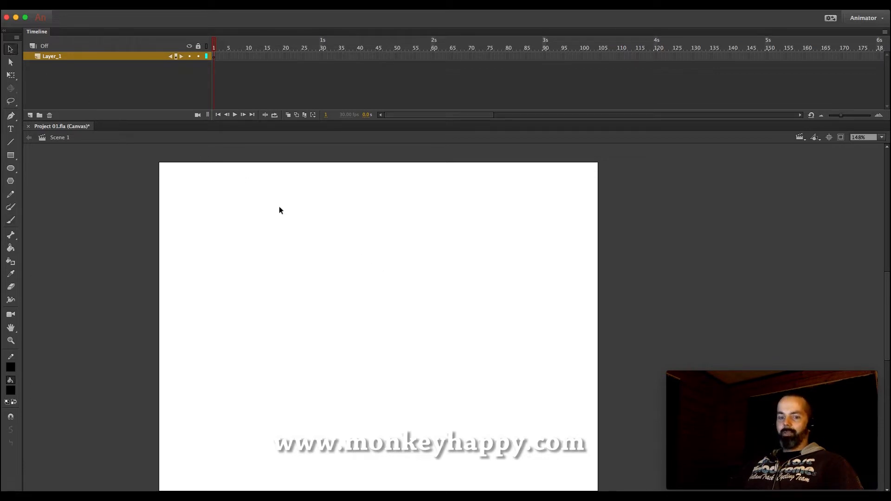
- Create an empty group and set the Brush tool's fill colour to brown #A8853D
key("super+g")
key("b")
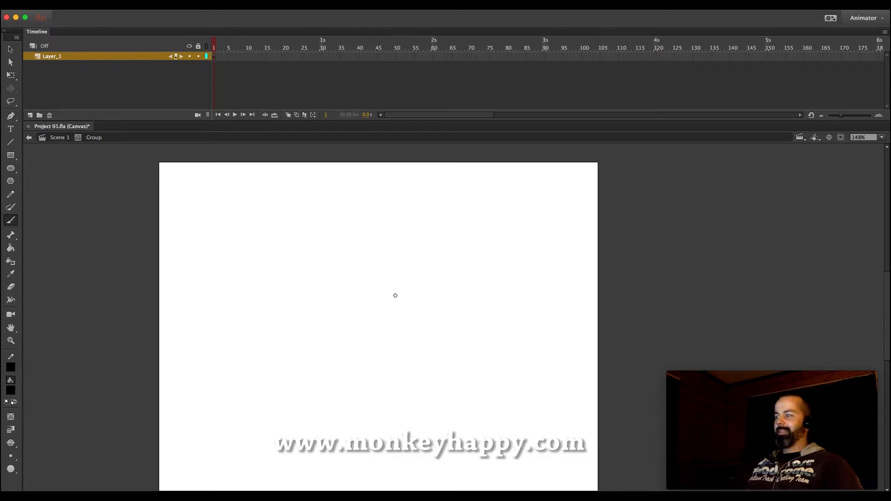
left_click(10, 390)
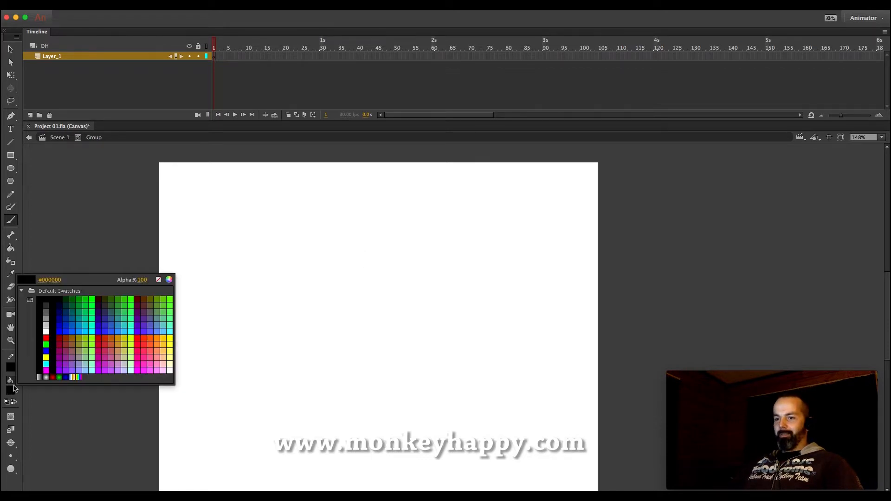
left_click(165, 351)
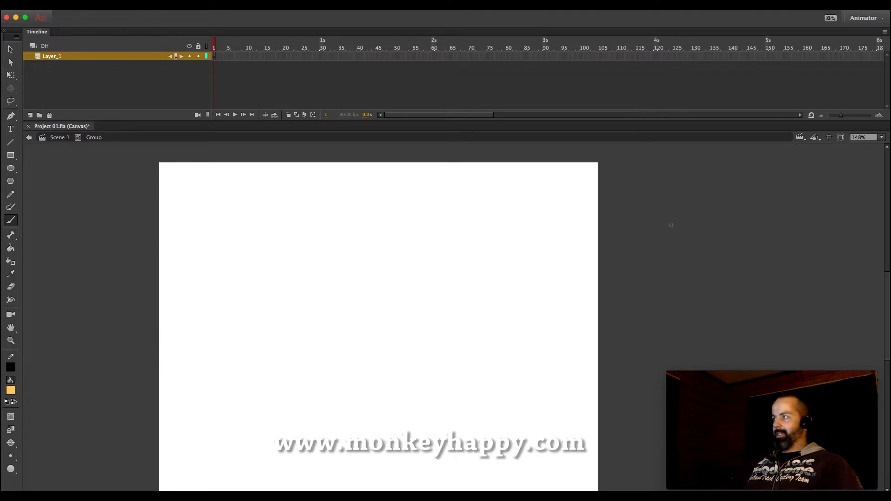
left_click_drag(0, 121, 771, 25)
left_click_drag(849, 455, 864, 328)
left_click_drag(755, 247, 748, 240)
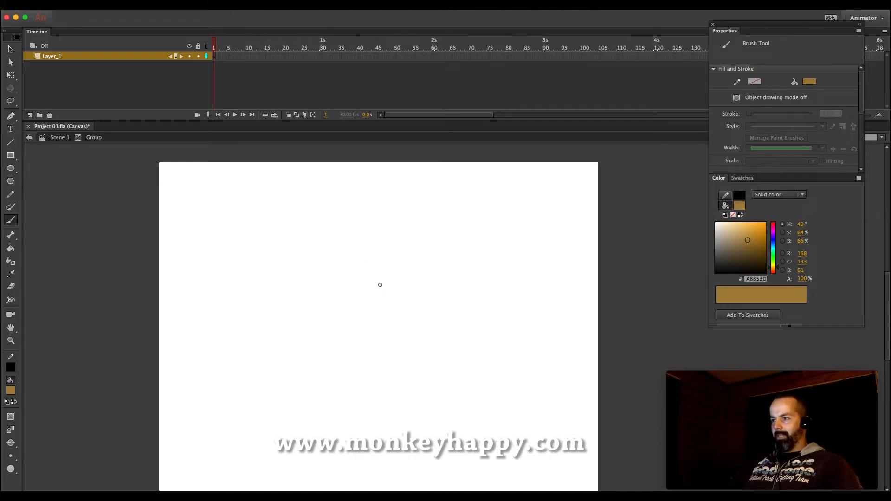
- Paint a closed, roughly oval head outline about 211 by 182 px in the upper middle of the stage, redoing the first stroke
mouse_move(437, 215)
left_mouse_down()
mouse_move(318, 239)
mouse_move(328, 334)
left_mouse_up()
key("ctrl+z")
mouse_move(383, 199)
left_mouse_down()
mouse_move(338, 215)
mouse_move(376, 318)
mouse_move(453, 243)
mouse_move(392, 199)
mouse_move(372, 196)
mouse_move(319, 258)
mouse_move(435, 301)
mouse_move(448, 224)
mouse_move(395, 192)
mouse_move(374, 192)
left_mouse_up()
key("super+z")
key("super+z")
- Fill the inside of the head outline with light brown #D1B273
left_click(10, 50)
left_click(11, 247)
left_click(738, 232)
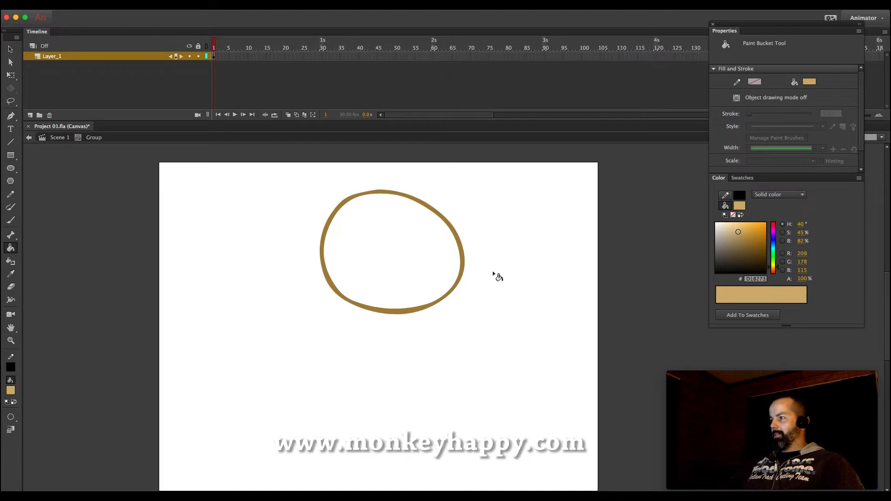
left_click(428, 250)
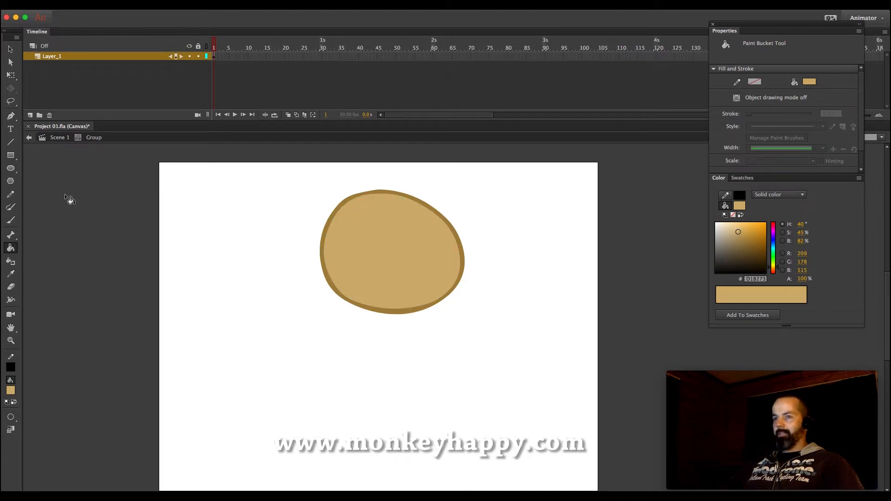
- Select the whole head shape and smooth it three times
left_click(10, 50)
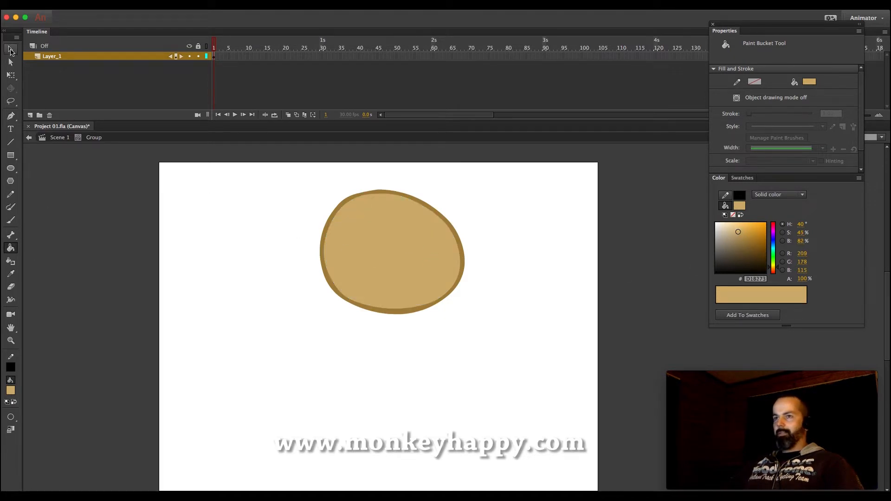
left_click_drag(300, 175, 510, 331)
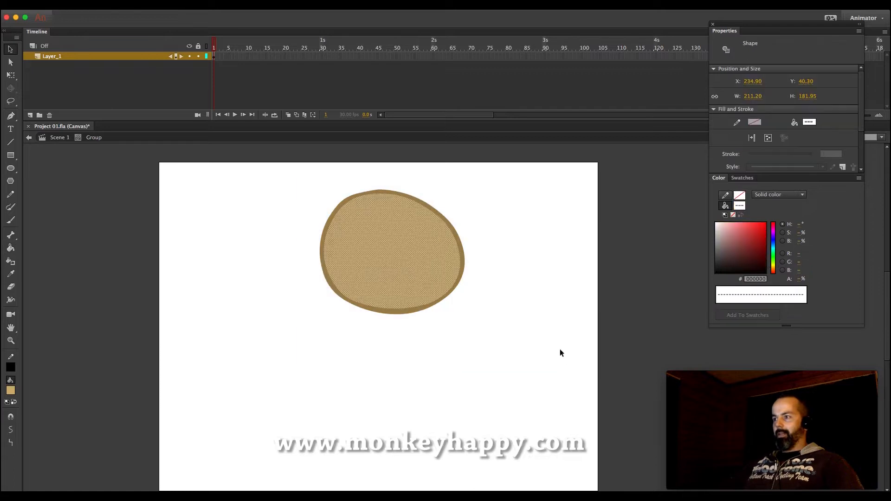
left_click(9, 431)
left_click(9, 432)
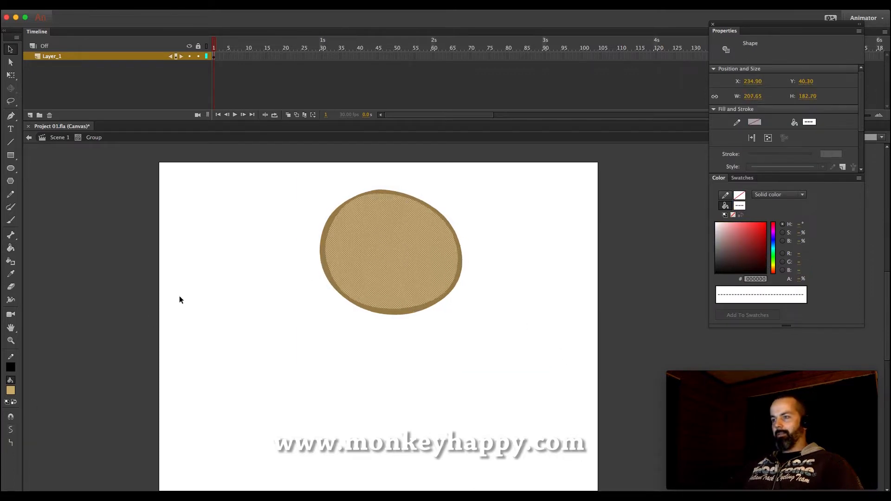
left_click(12, 430)
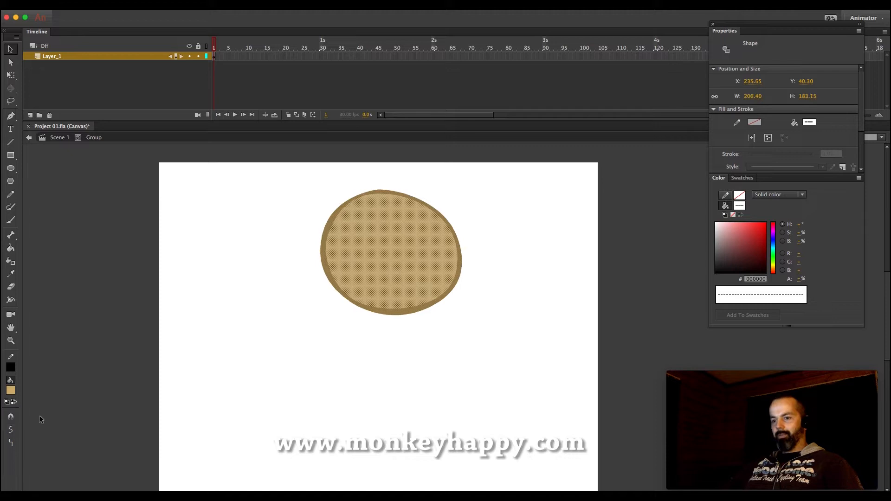
- Even out the top edge of the head outline, and group the head's fill and outline together
left_click(382, 191)
left_click_drag(500, 357, 260, 167)
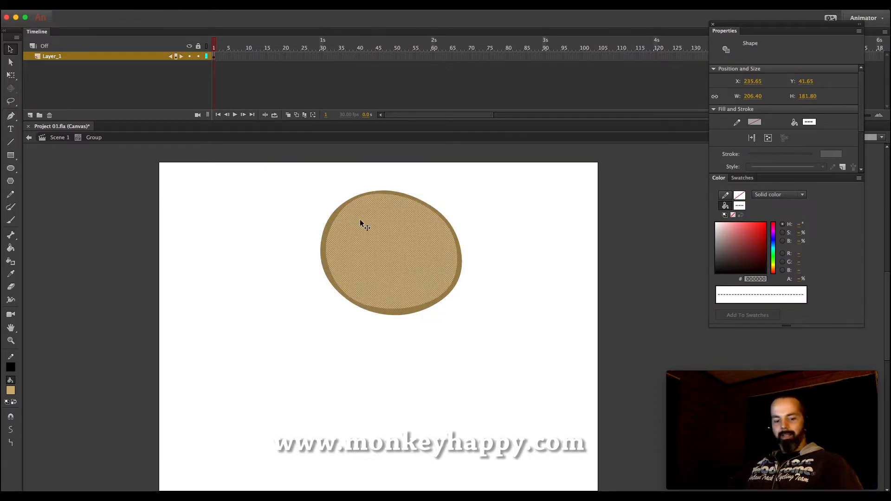
key("super+g")
left_click(484, 199)
left_click(11, 341)
left_click_drag(274, 184, 583, 329)
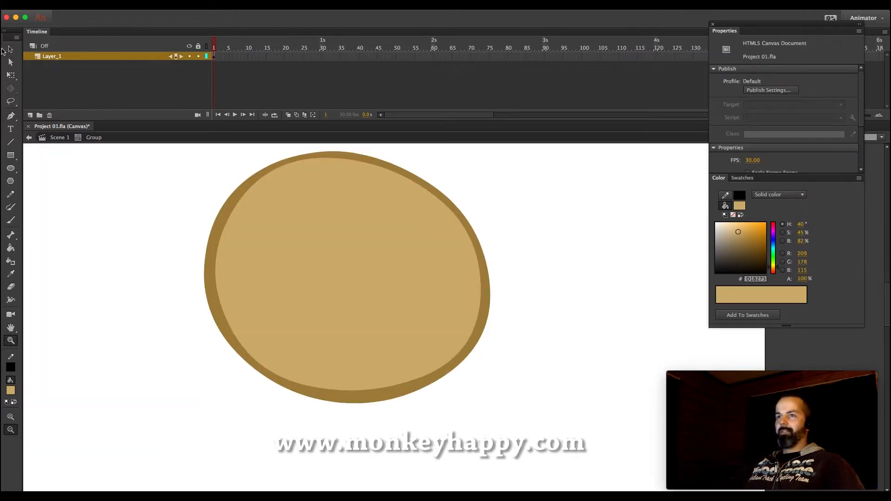
- Try moving the grouped head around the stage, and undo the moves
left_click(11, 50)
left_click_drag(452, 248, 359, 295)
key("super+z")
left_click_drag(429, 267, 435, 295)
key("super+z")
key("super+z")
key("super+z")
left_click(534, 211)
- Paint a curled nose stroke in its own group using the head outline's sampled brown, and taper the stroke's ends
key("i")
left_click(282, 159)
double_click(369, 269)
key("b")
mouse_move(327, 231)
left_mouse_down()
mouse_move(254, 270)
mouse_move(364, 324)
mouse_move(360, 276)
mouse_move(332, 285)
left_mouse_up()
key("v")
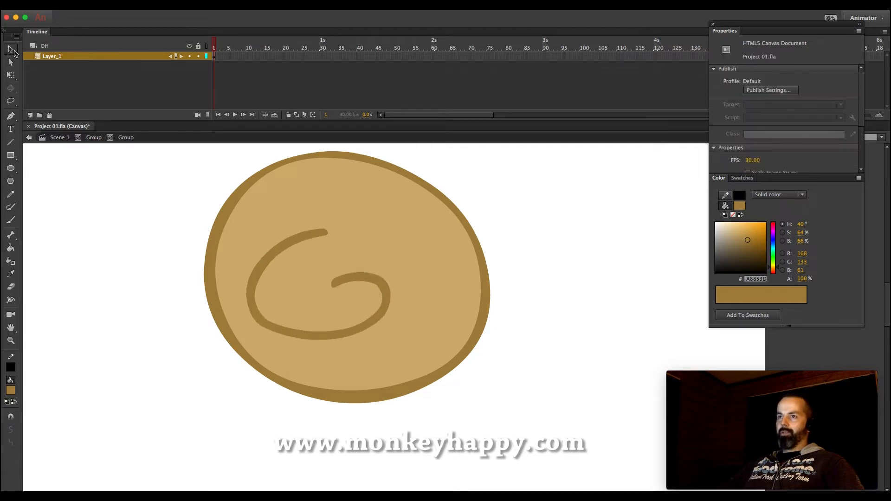
left_click_drag(339, 286, 324, 280)
- Close the nose opening with a curved pencil line and fill the nose with the head's light brown
left_click(11, 194)
mouse_move(290, 235)
left_mouse_down()
mouse_move(373, 267)
mouse_move(379, 293)
left_mouse_up()
key("i")
left_click(334, 267)
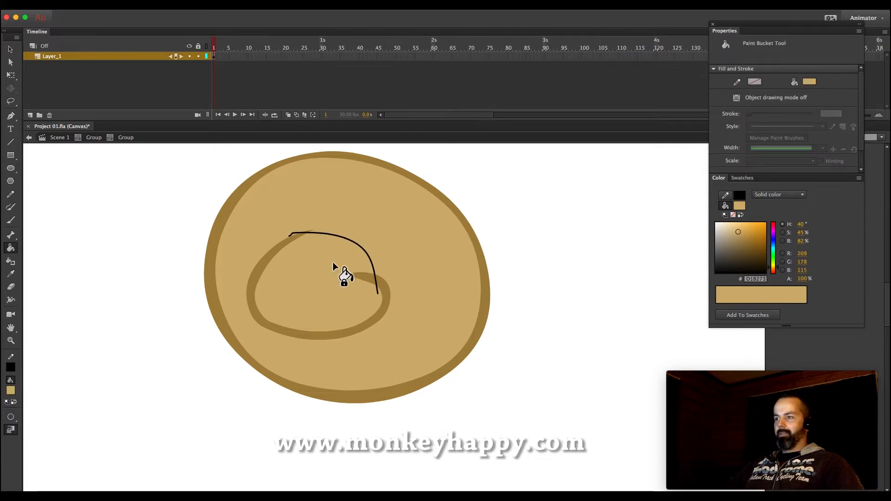
- Delete the black pencil line that closes the nose opening
key("v")
left_click(339, 237)
key("Delete")
left_click(144, 173)
left_click(319, 279)
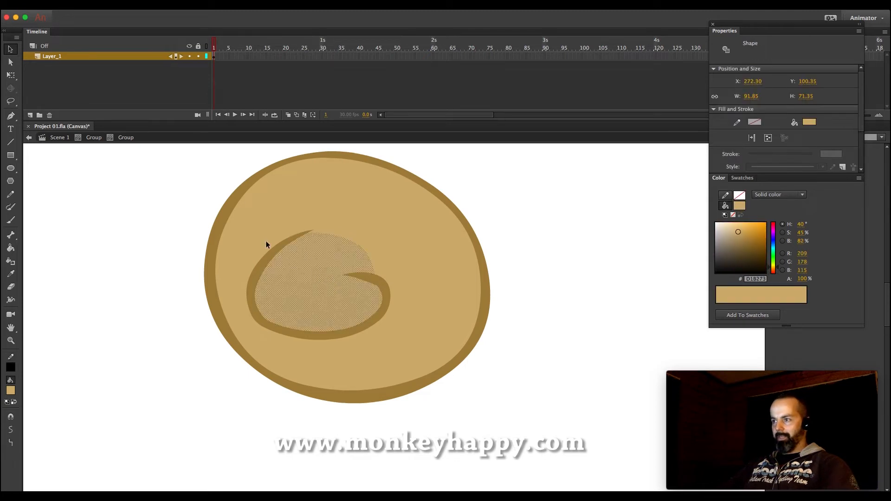
- Leave the nose group and shift the whole nose slightly down and to the right on the face
left_click(85, 138)
left_click_drag(356, 300, 162, 416)
left_click_drag(324, 369, 335, 311)
left_click(579, 218)
- Sample the head outline's brown and paint a round eye outline in its own group above the nose's right end
left_click(9, 274)
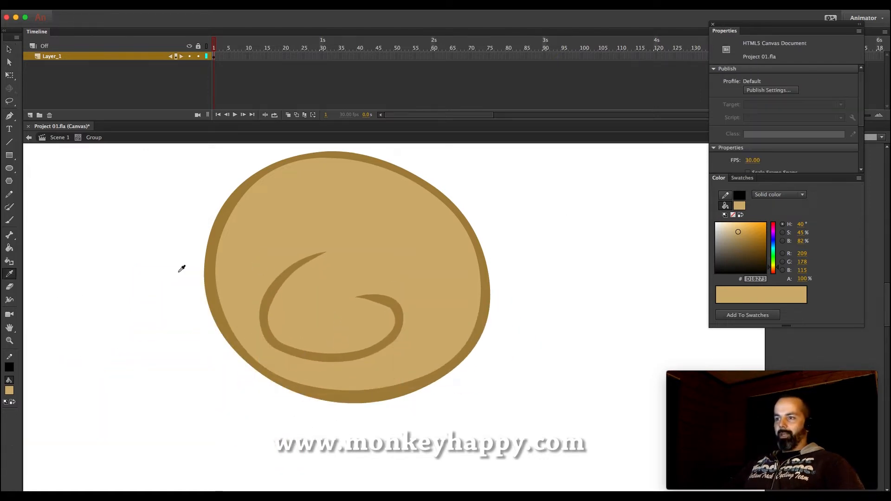
left_click(222, 237)
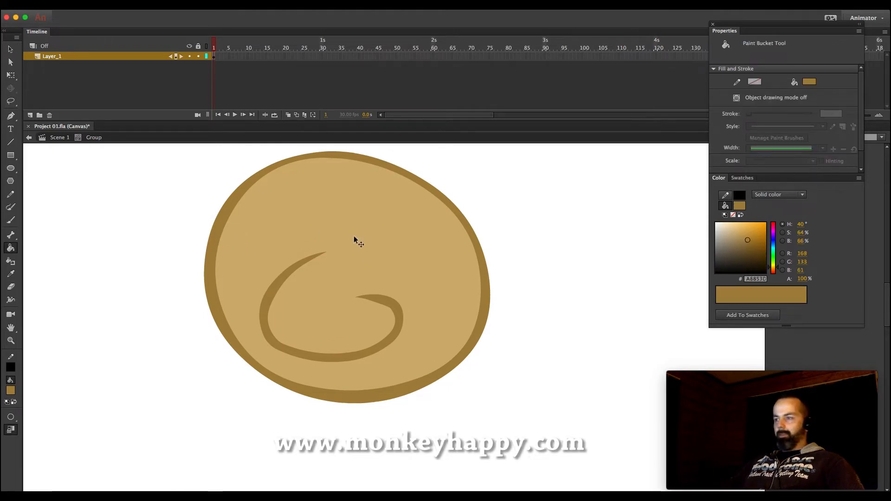
key("v")
left_click(231, 231)
double_click(360, 258)
key("b")
mouse_move(402, 213)
left_mouse_down()
mouse_move(350, 237)
mouse_move(369, 271)
mouse_move(413, 270)
mouse_move(427, 253)
mouse_move(426, 233)
mouse_move(399, 213)
left_mouse_up()
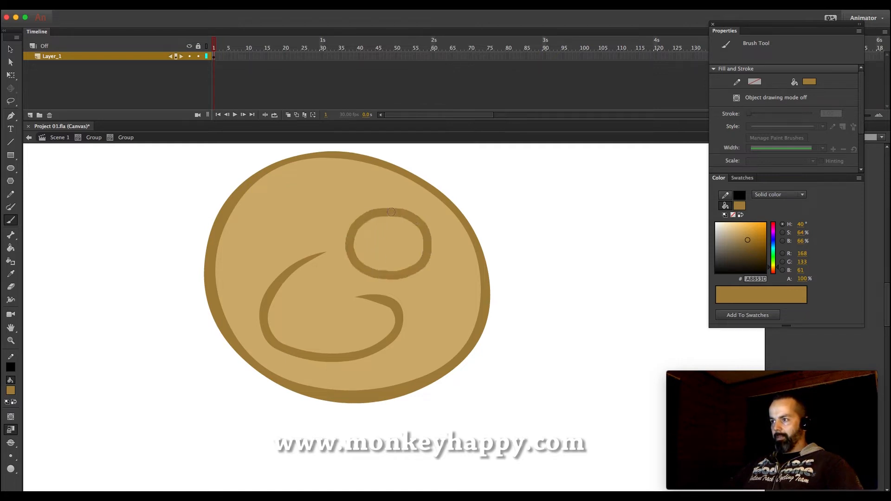
- Fill the inside of the eye outline with white
left_click(10, 274)
left_click(9, 248)
left_click(9, 390)
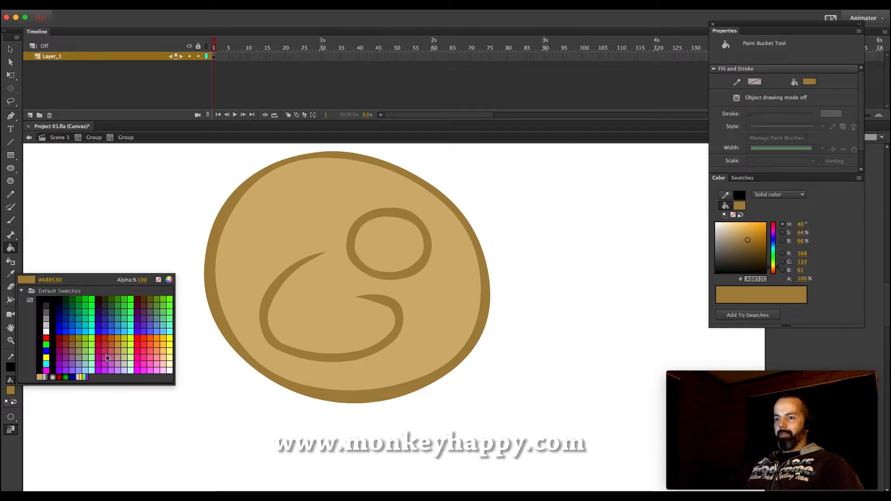
left_click(46, 331)
left_click(410, 244)
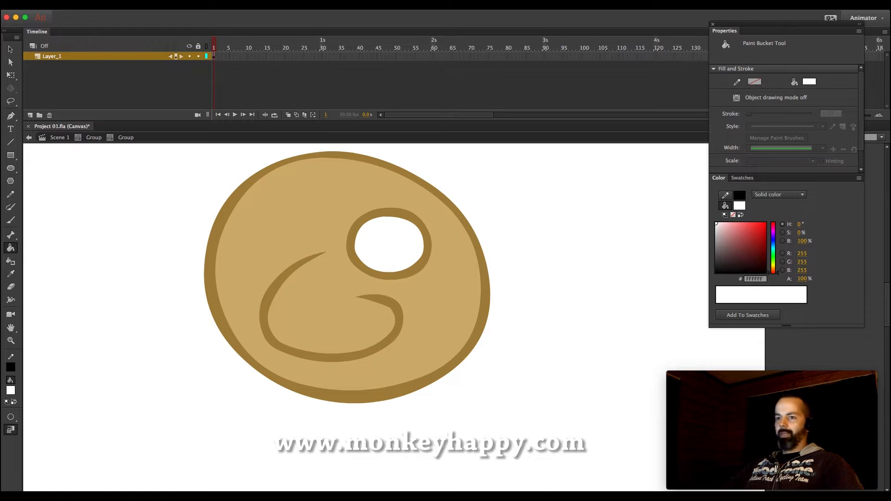
- Paint a solid black #000000 pupil in its own nested group at the eye's centre, and return to the eye group
left_click(10, 274)
key("super+g")
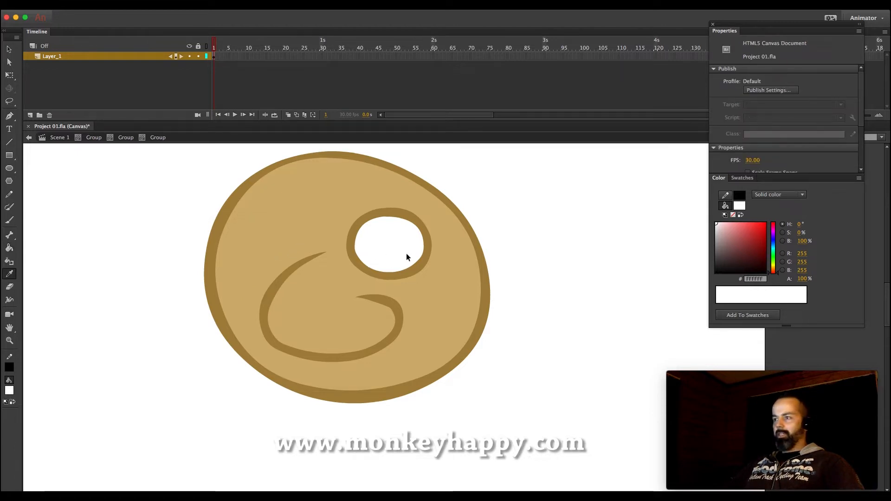
left_click(10, 220)
left_click_drag(753, 258, 767, 274)
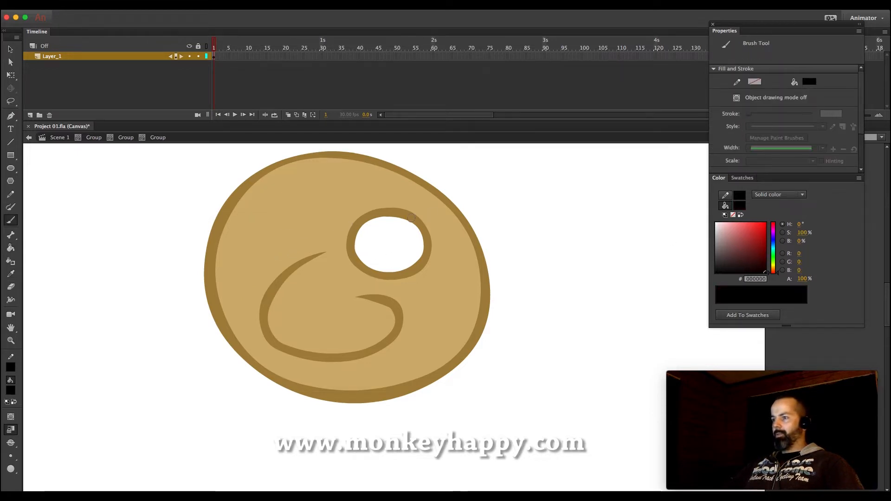
mouse_move(392, 245)
left_mouse_down()
mouse_move(380, 243)
mouse_move(461, 249)
mouse_move(406, 247)
mouse_move(388, 270)
mouse_move(506, 236)
mouse_move(381, 250)
mouse_move(393, 250)
left_mouse_up()
left_click(10, 49)
left_click(125, 137)
- Try breaking the pupil group apart and moving the loose pupil across the eye, and undo it
left_click(385, 242)
left_click(402, 248)
key("super+b")
left_click(496, 229)
left_click(394, 246)
left_click(520, 245)
left_click_drag(389, 247, 421, 245)
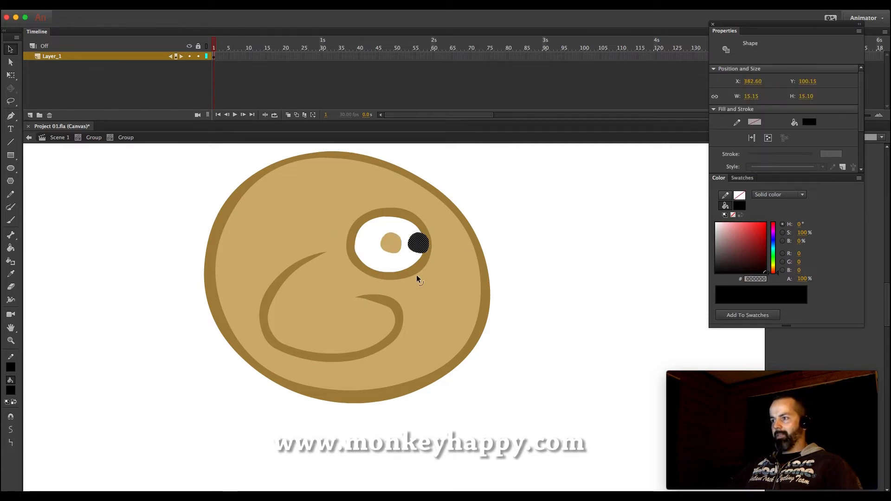
key("super+z")
key("super+z")
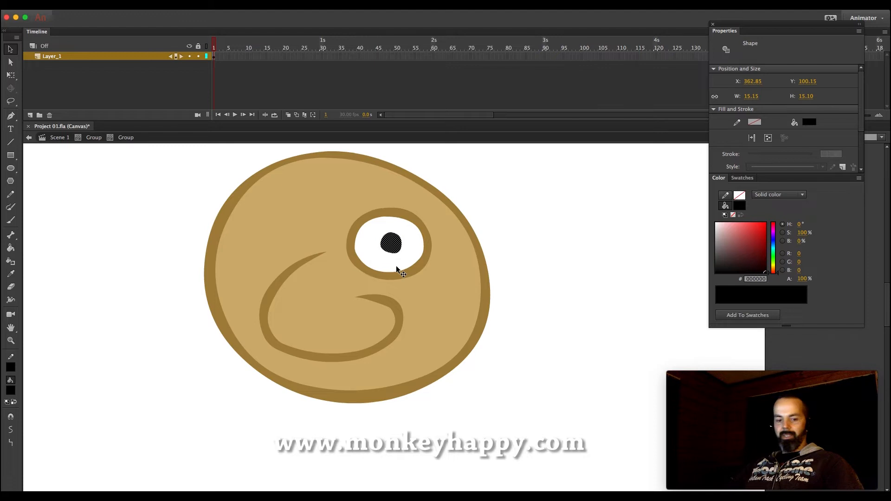
key("super+z")
- Move the pupil toward the inner side of the eye and fill the spot it left with the eye's white
left_click_drag(380, 249, 372, 249)
left_click(10, 274)
left_click(389, 230)
left_click(392, 245)
left_click(11, 49)
left_click_drag(366, 248, 373, 244)
- Group the eye's white and brown outline together and send that group behind the pupil
left_click(419, 244)
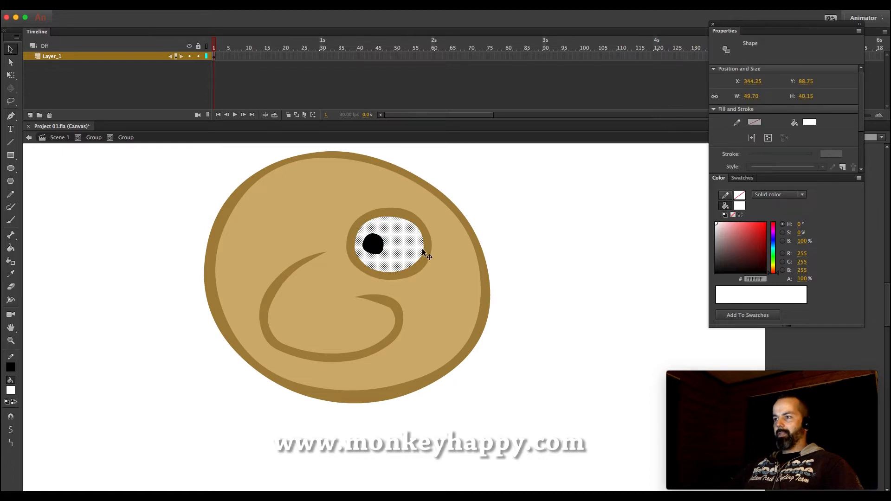
left_click(420, 221)
left_click(416, 236, "shift")
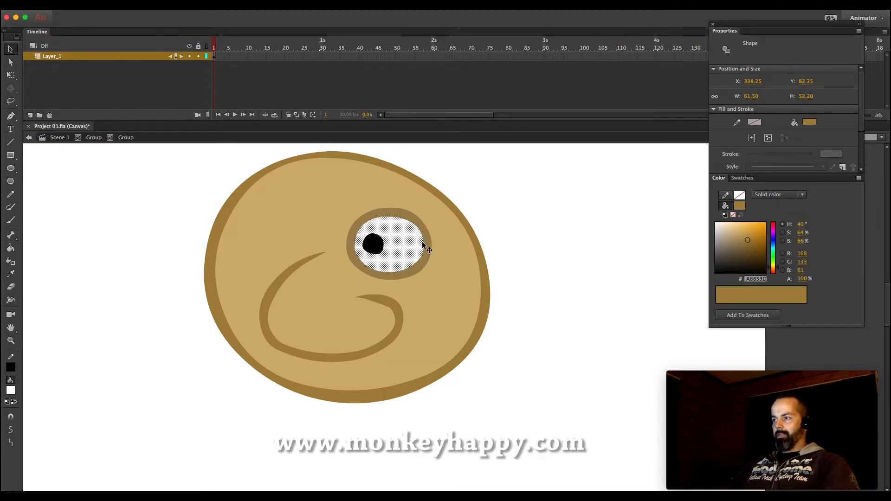
key("ctrl+g")
key("ctrl+shift+Down")
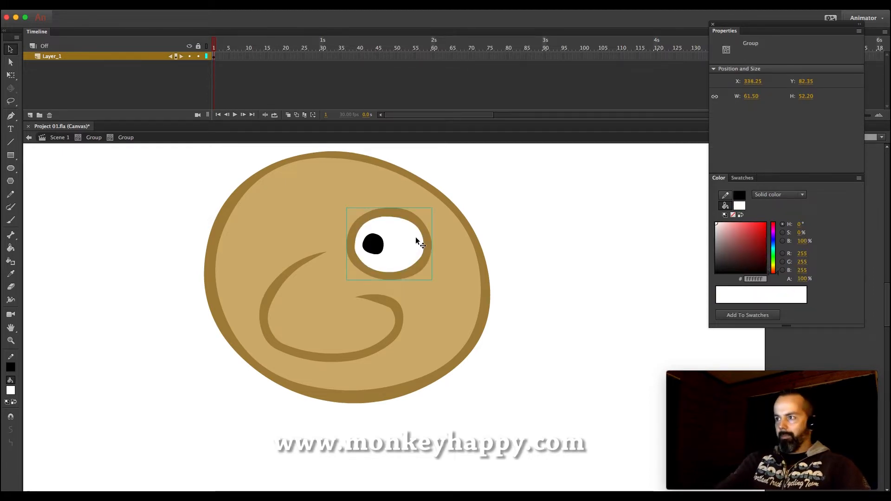
- Duplicate the eye and its pupil onto the left side of the face to make a second eye
left_click_drag(423, 262, 273, 239)
left_click(380, 247)
left_click_drag(381, 248, 292, 248)
left_click(519, 221)
- Scale the left eye slightly smaller with Free Transform and nudge it three steps to the right
left_click(258, 225)
key("q")
left_click_drag(310, 203, 306, 208)
key("Right")
key("Right")
key("Right")
left_click(482, 209)
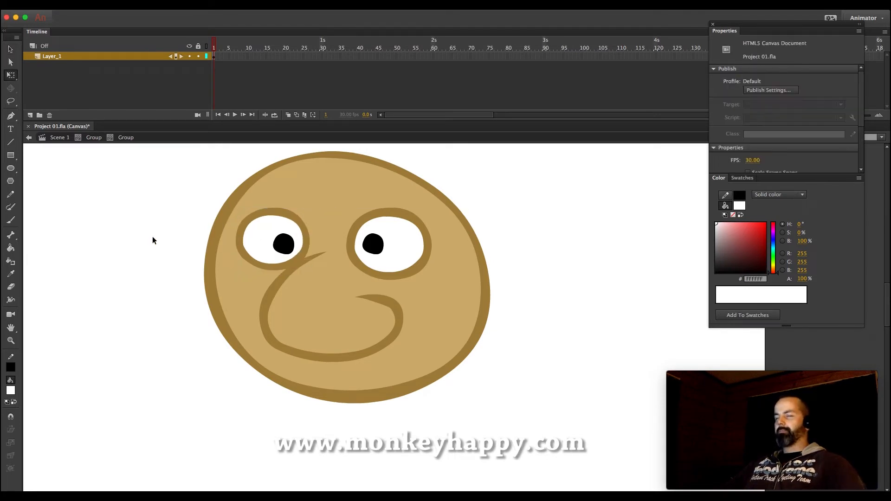
- Paint a thick black #000000 eyebrow above each eye in a new group, with the inner ends raised
left_click(10, 274)
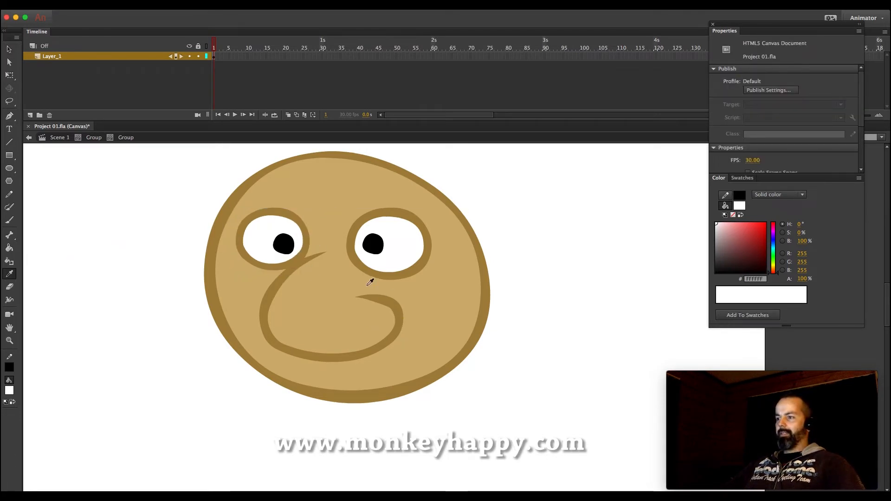
scroll(421, 226, "up", 3)
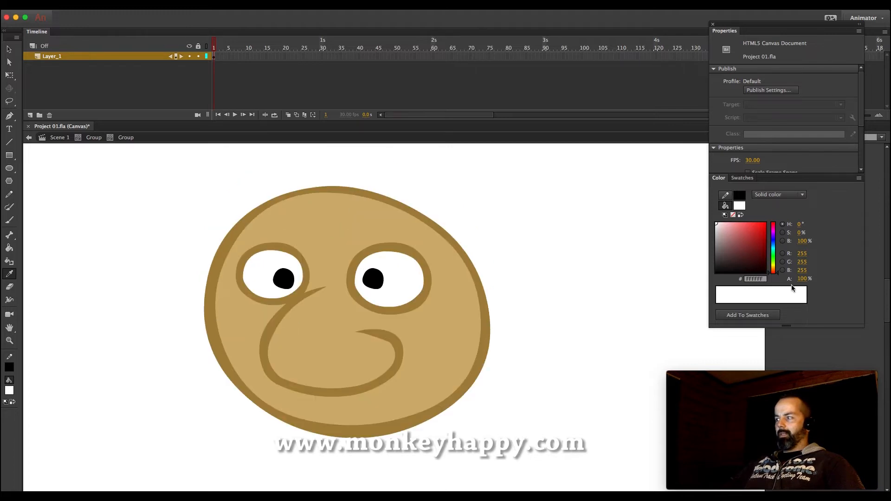
left_click_drag(756, 271, 767, 274)
double_click(371, 237)
key("b")
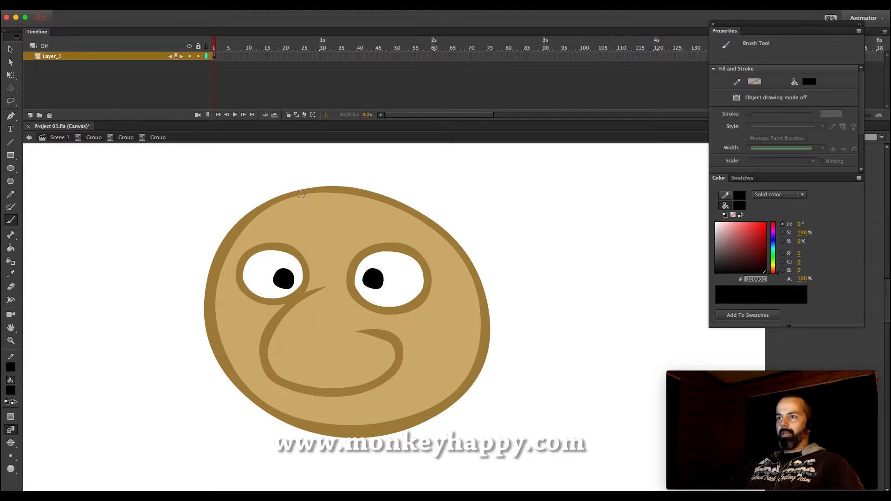
left_click_drag(363, 209, 438, 238)
left_click_drag(230, 241, 286, 209)
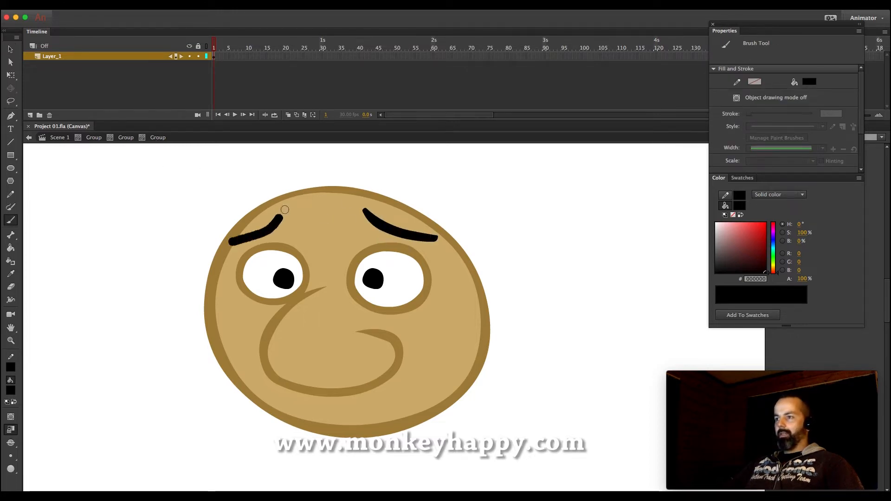
- Taper the two painted eyebrows into pointed ends and group each eyebrow separately
key("v")
key("ctrl+a")
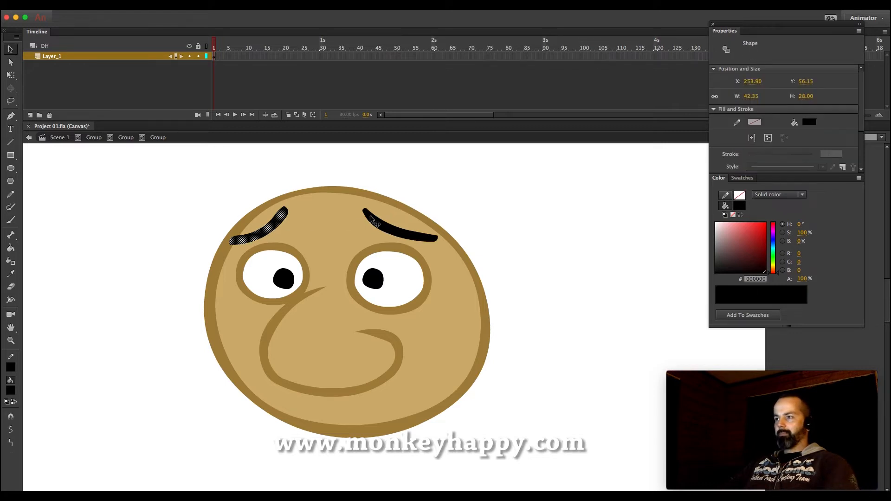
key("ctrl+shift+a")
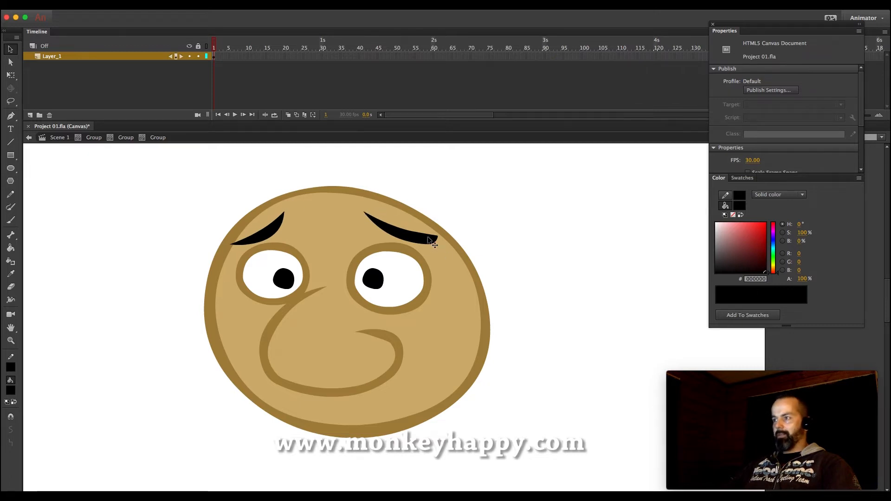
left_click(258, 235)
left_click(404, 239)
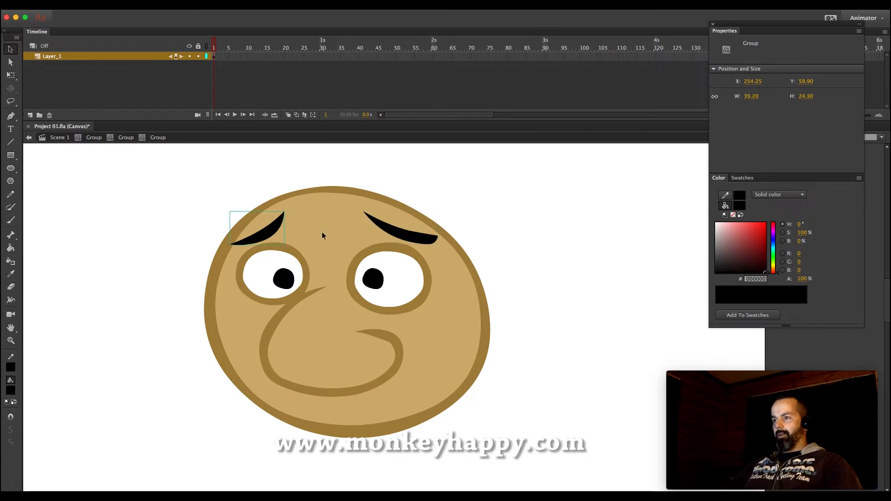
- Ungroup the eyebrow pair so each eyebrow is a separate part of the eyes group
double_click(183, 173)
left_click(280, 225)
key("super+shift+g")
key("Escape")
left_click_drag(274, 238, 300, 235)
left_click(394, 229)
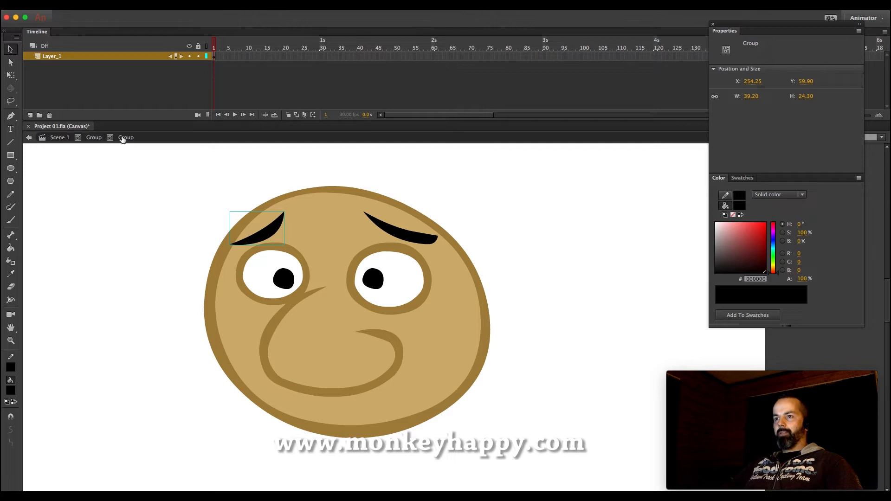
- Return to the main scene, move the whole head group aside and undo the move
left_click(93, 137)
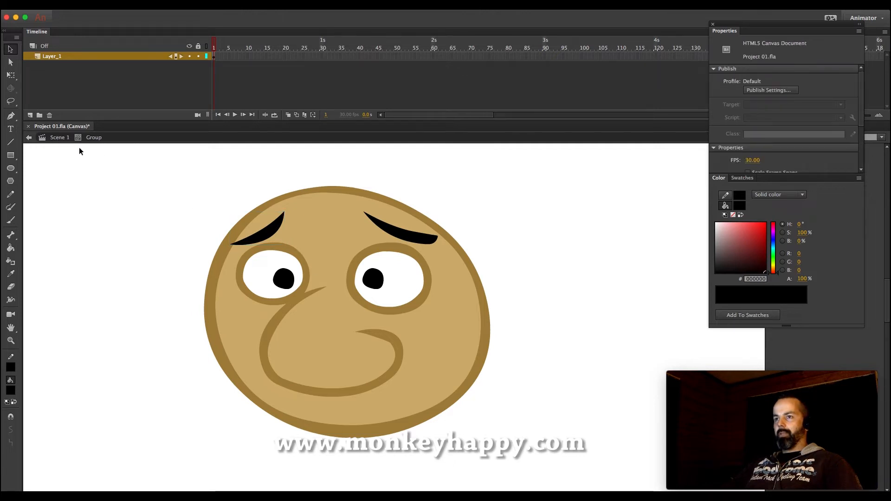
double_click(146, 251)
left_click(394, 289)
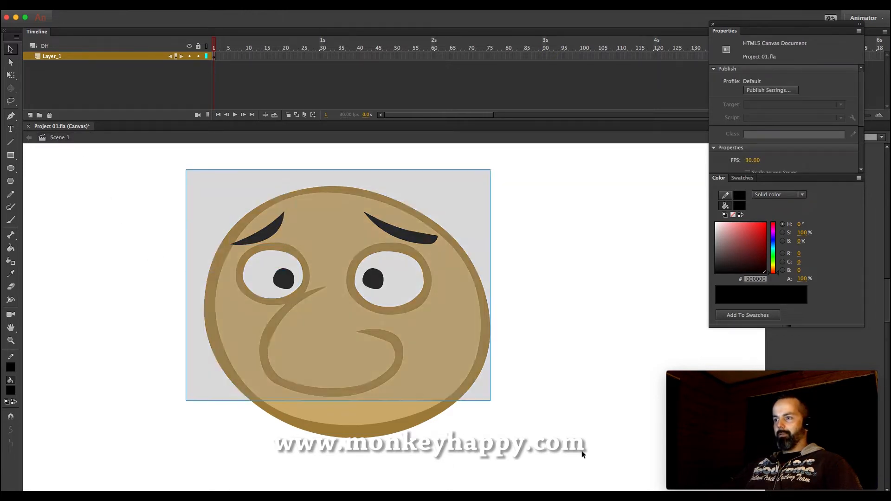
left_click(519, 410)
left_click_drag(433, 392, 560, 382)
key("ctrl+z")
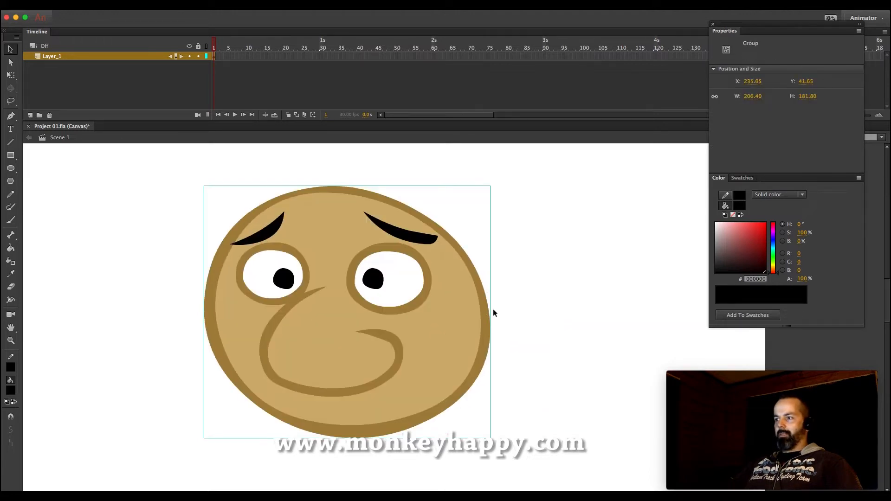
- Inside the head group, move the eyes group off the face and undo the move
double_click(458, 335)
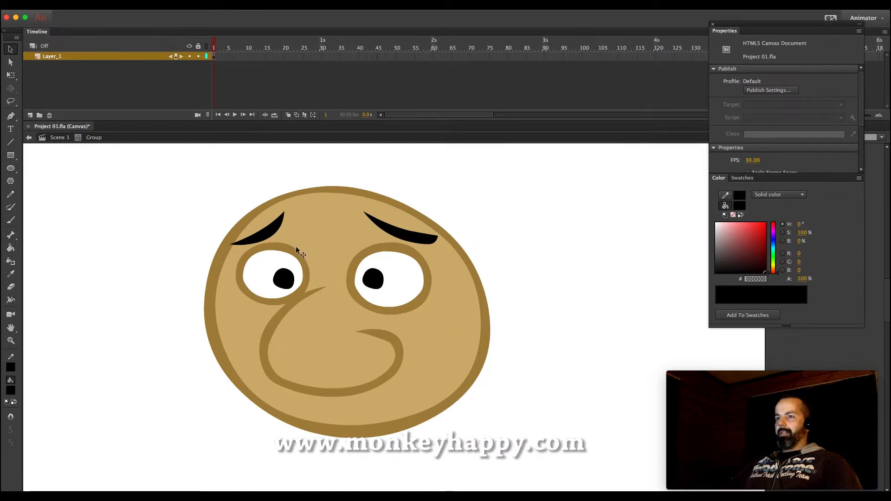
left_click(390, 294)
left_click_drag(390, 295, 597, 296)
key("ctrl+z")
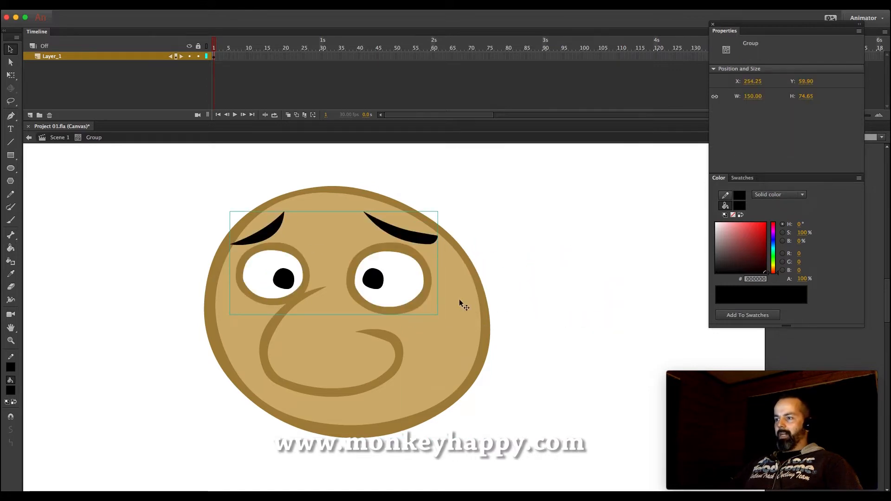
- Examine the separate eyebrow, eye and pupil groups inside the eyes group
double_click(406, 279)
left_click(274, 232)
left_click(279, 276)
left_click(391, 242)
left_click(368, 279)
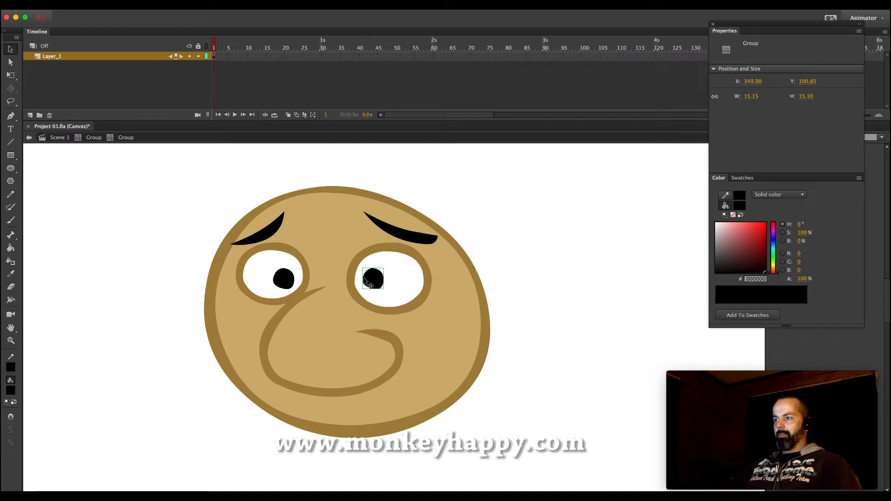
left_click(281, 274)
left_click(381, 275)
left_click(257, 262)
left_click(276, 225)
left_click(406, 233)
- Convert the eyes group within the head into a Movie Clip symbol named Eyes
left_click(88, 138)
left_click(170, 5)
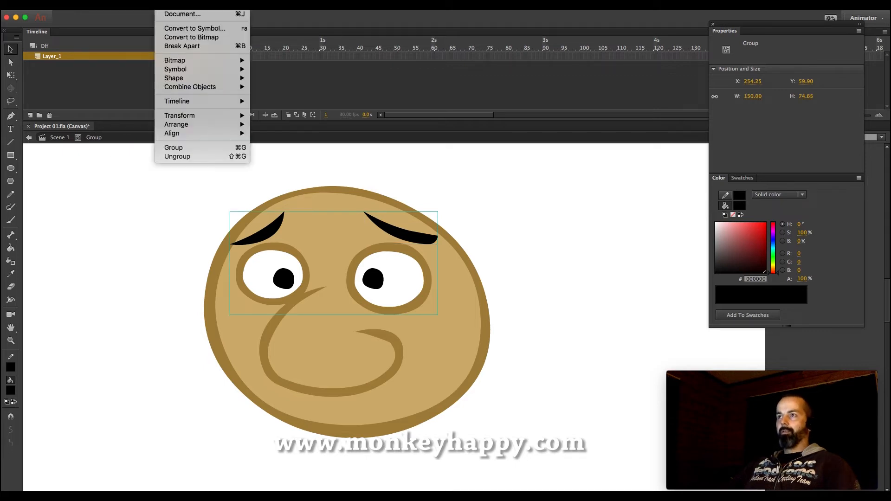
left_click(190, 28)
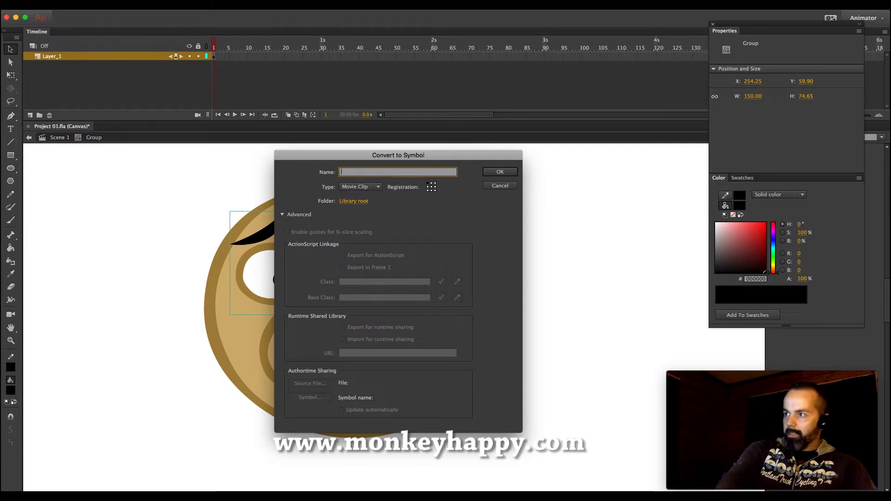
type("Eyes")
key("Return")
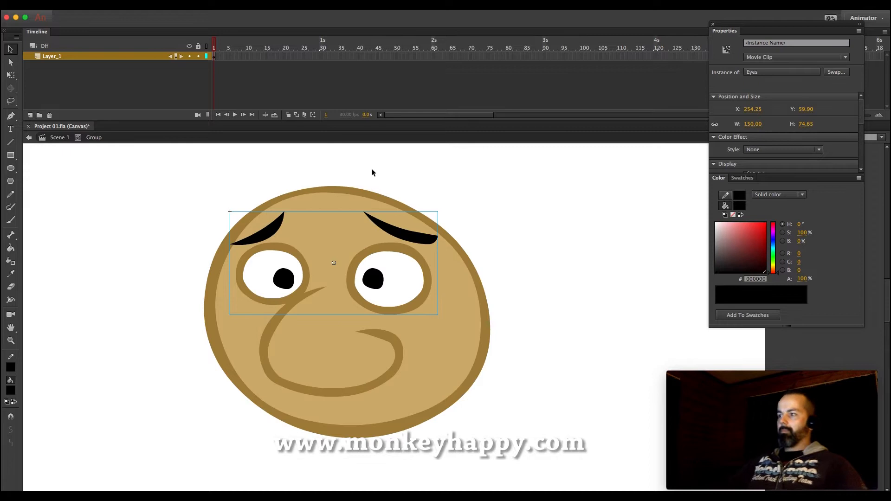
- Ungroup the contents of the Eyes symbol and distribute the eye, pupil and eyebrow groups to separate layers
double_click(397, 269)
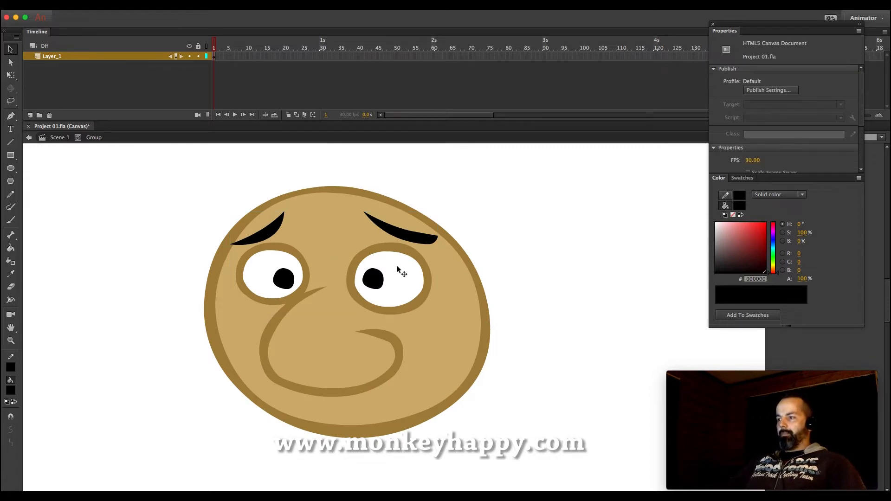
left_click(395, 268)
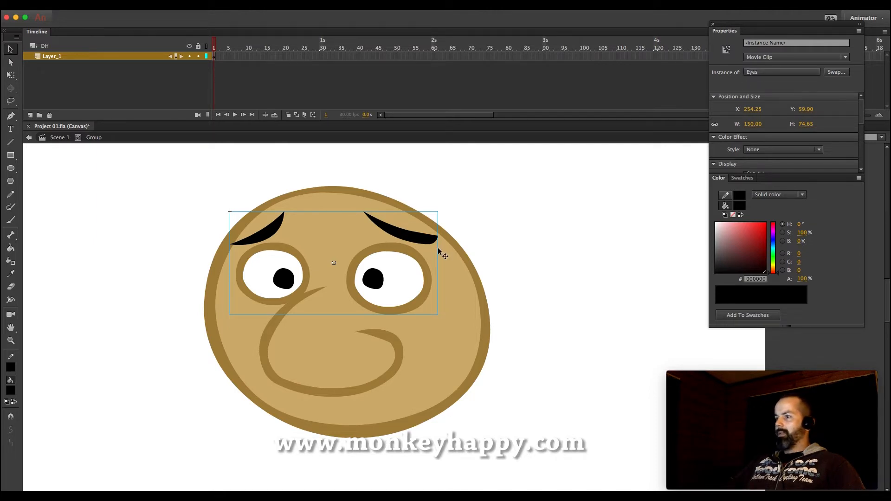
double_click(401, 262)
key("ctrl+a")
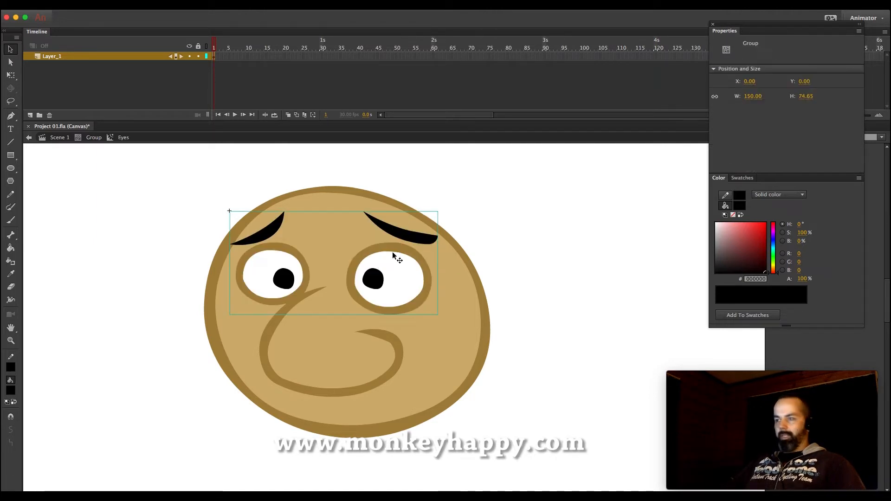
left_click(430, 250)
left_click_drag(292, 227, 572, 347)
key("super+a")
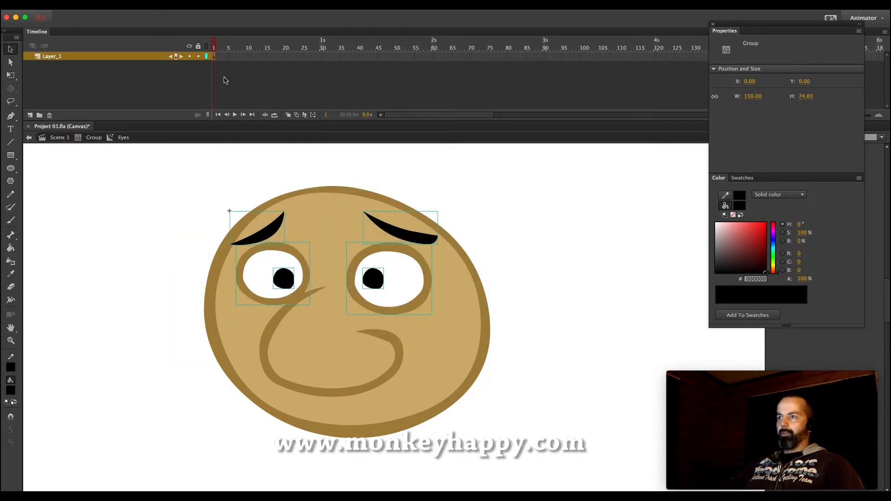
right_click(371, 265)
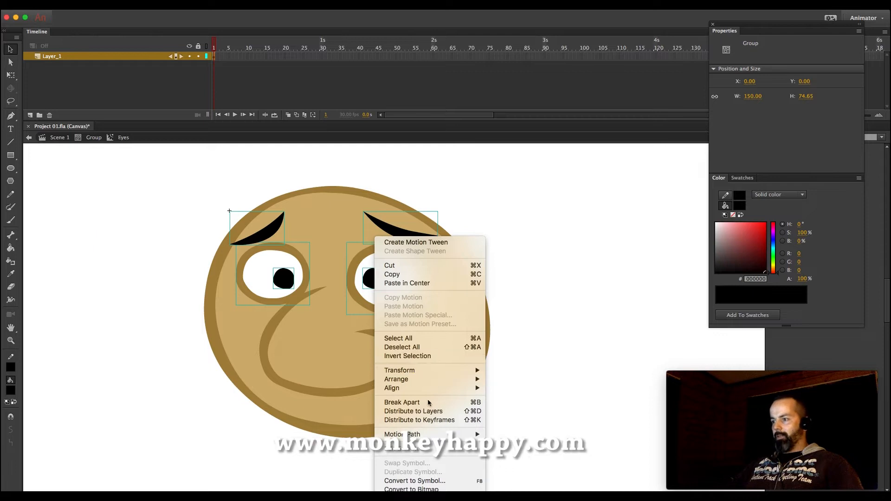
left_click(413, 412)
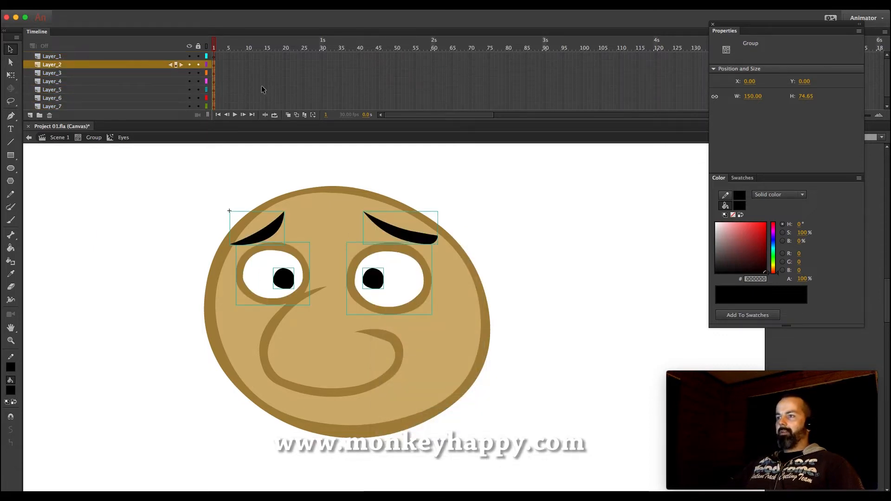
- Insert frames on all layers of the Eyes symbol up to frame 48
left_click_drag(228, 54, 378, 148)
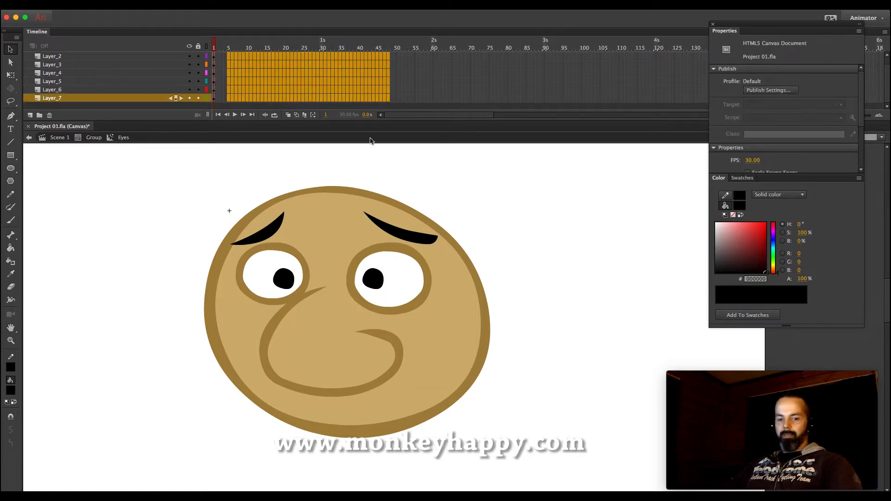
scroll(355, 79, "up", 1)
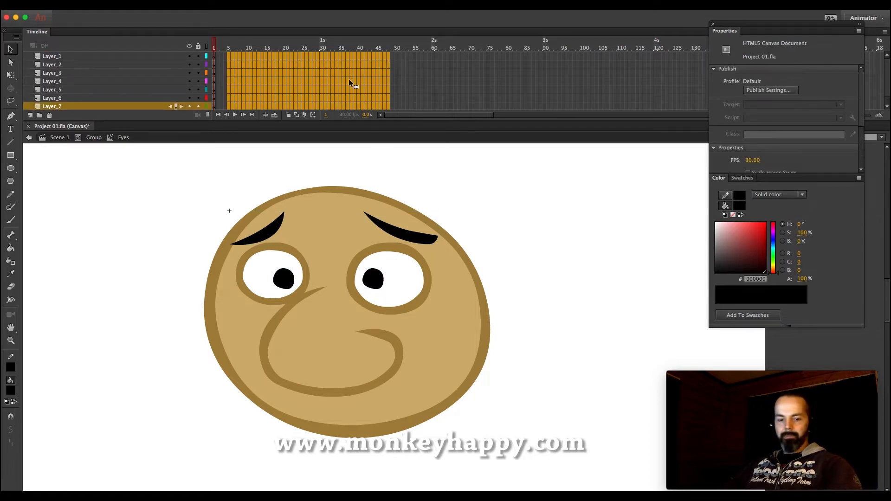
key("F5")
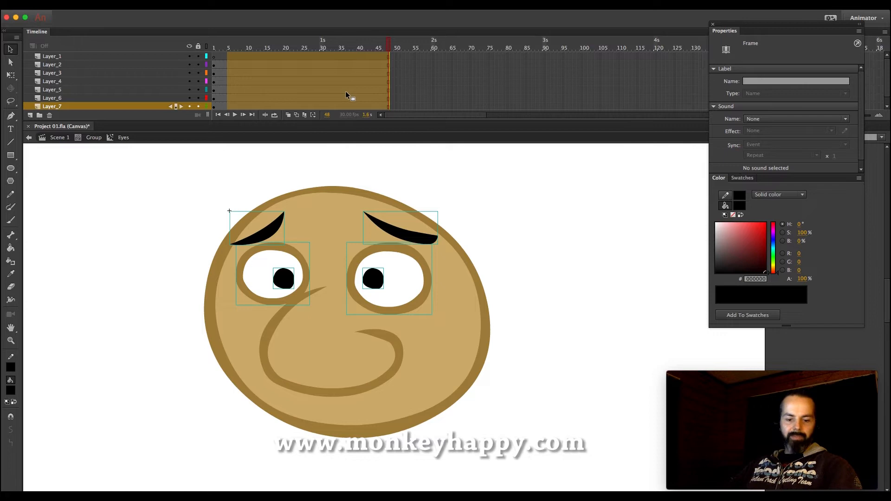
left_click(326, 58)
right_click(296, 58)
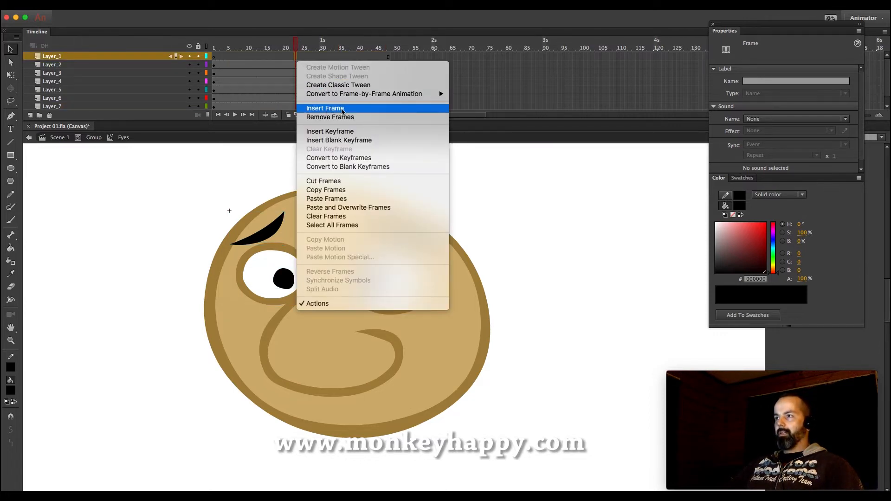
left_click(291, 58)
right_click(291, 58)
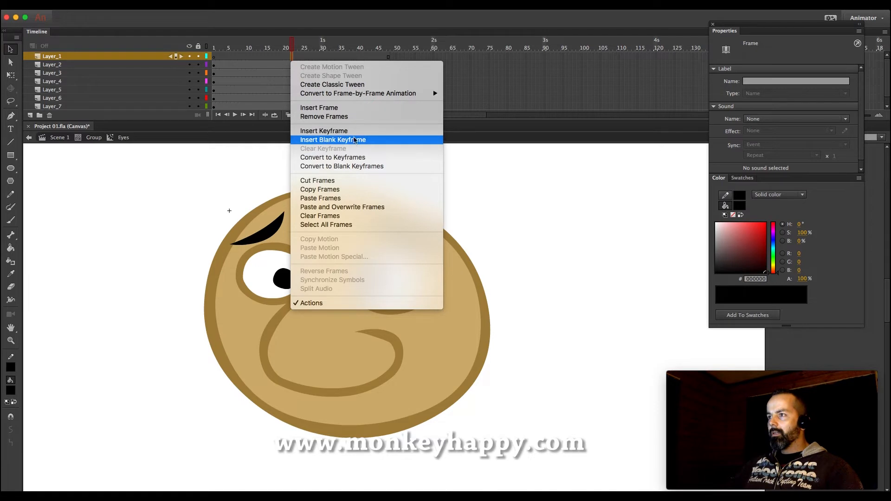
left_click(354, 143)
- Extend all layers of the Eyes symbol to frame 65 with inserted frames
left_click_drag(402, 57, 457, 239)
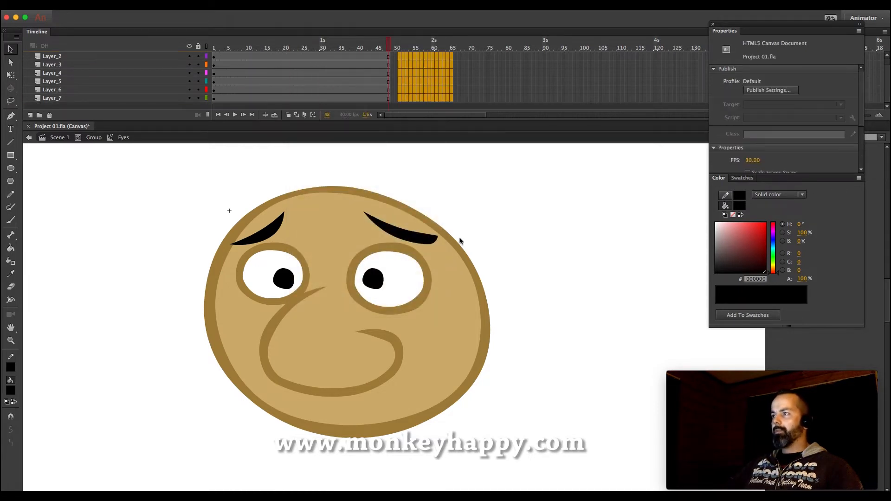
right_click(430, 87)
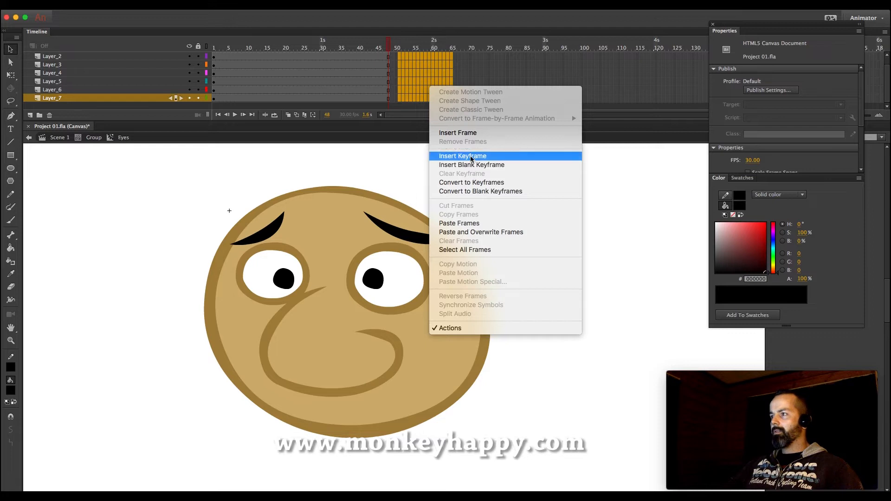
left_click(473, 134)
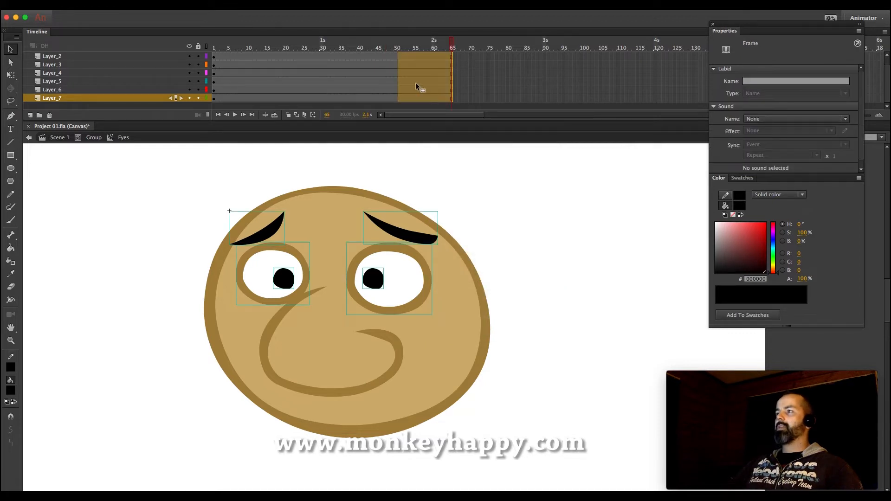
scroll(412, 79, "up", 1)
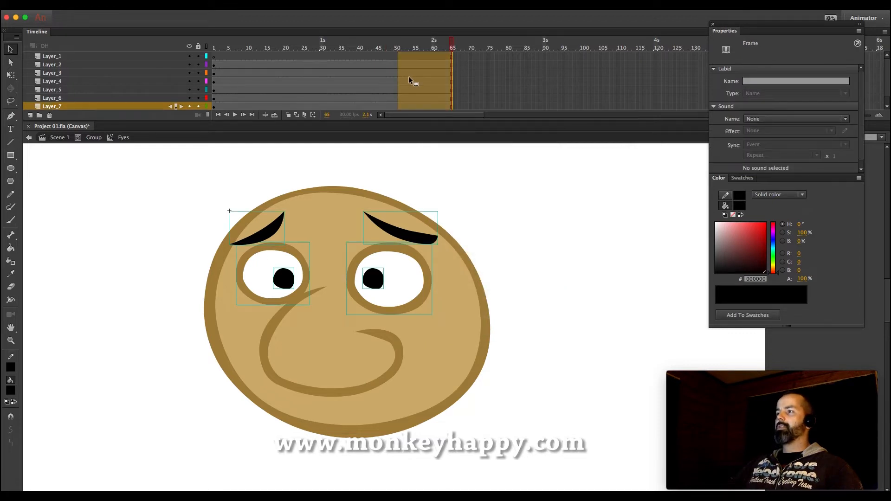
left_click(246, 56)
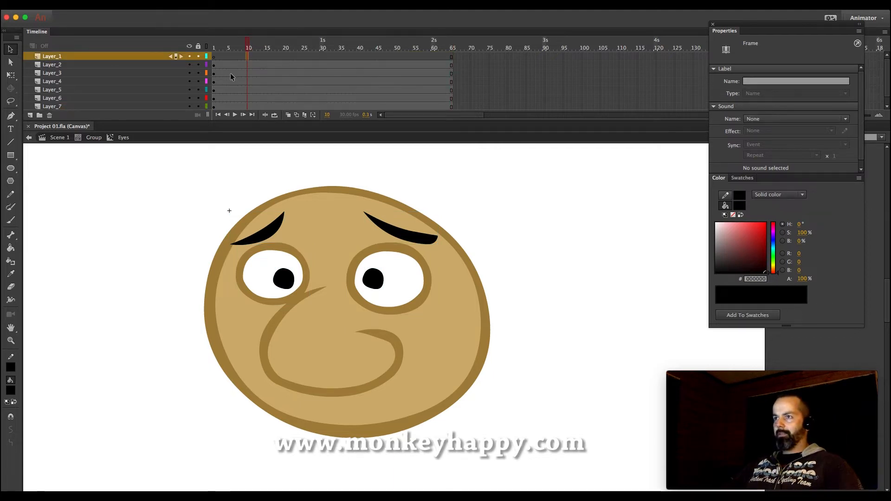
left_click_drag(260, 57, 483, 106)
left_click_drag(418, 64, 448, 99)
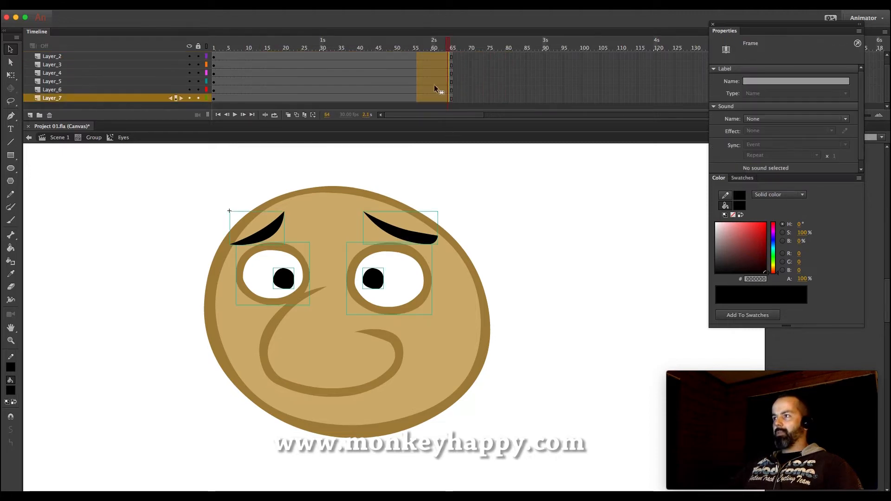
right_click(434, 86)
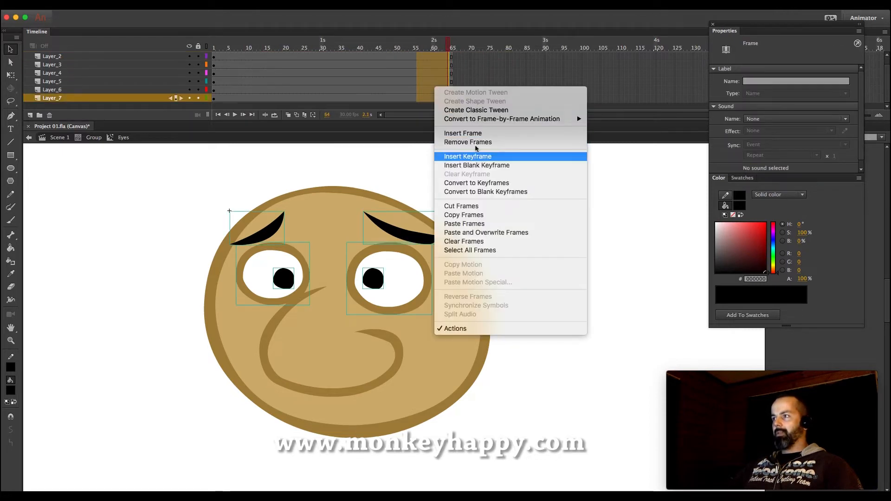
left_click(476, 156)
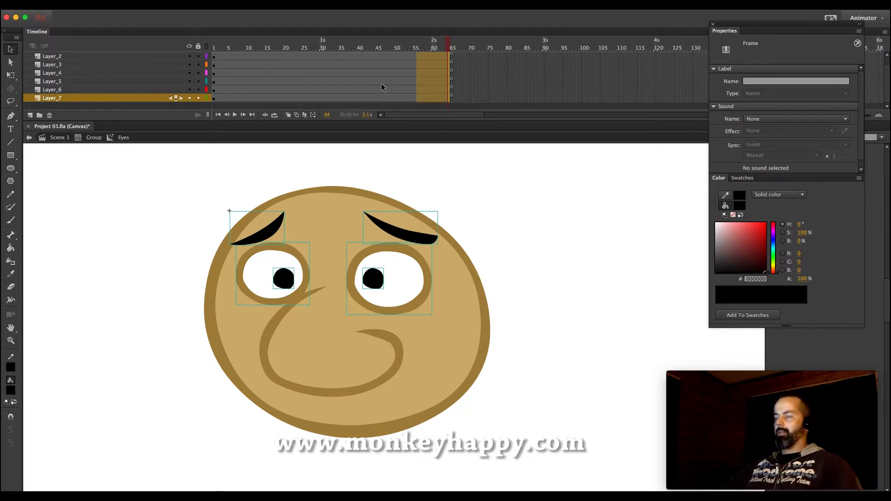
scroll(382, 85, "up", 1)
left_click(281, 65)
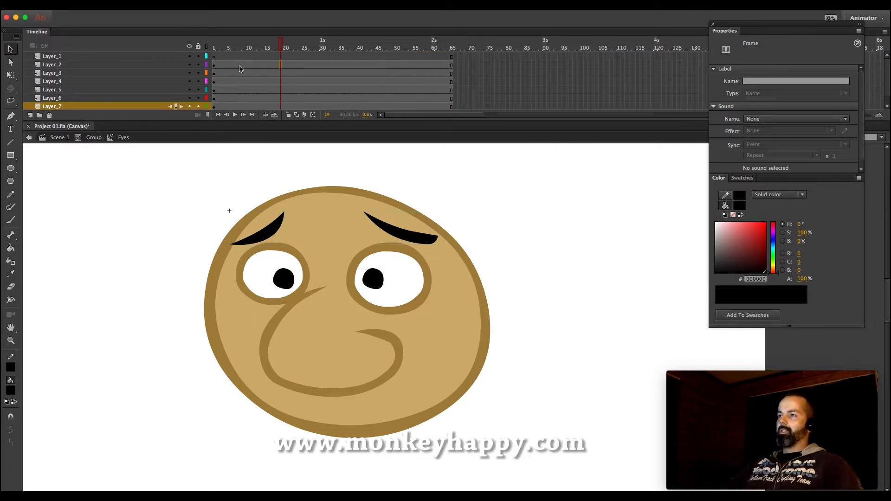
- Insert keyframes at frame 30 on Layer_2 through Layer_7 of the Eyes symbol
left_click(489, 241)
left_click_drag(335, 66, 323, 130)
key("F6")
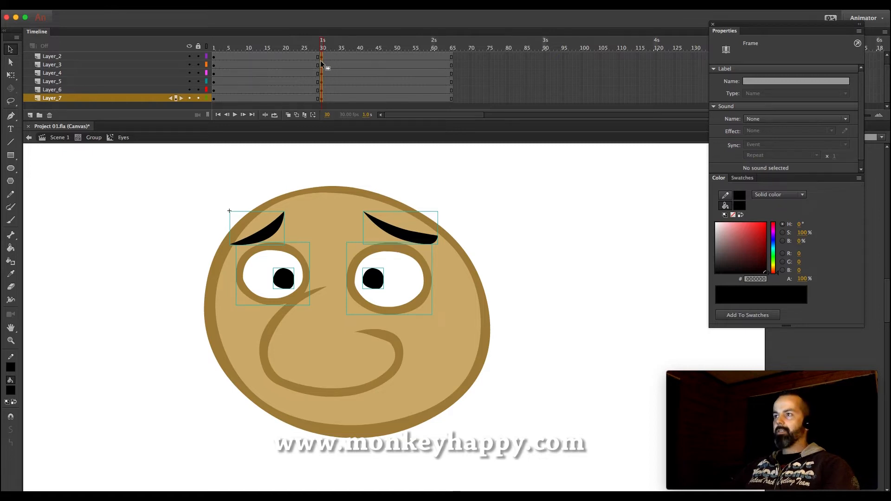
right_click(322, 64)
left_click(358, 114)
left_click(322, 65)
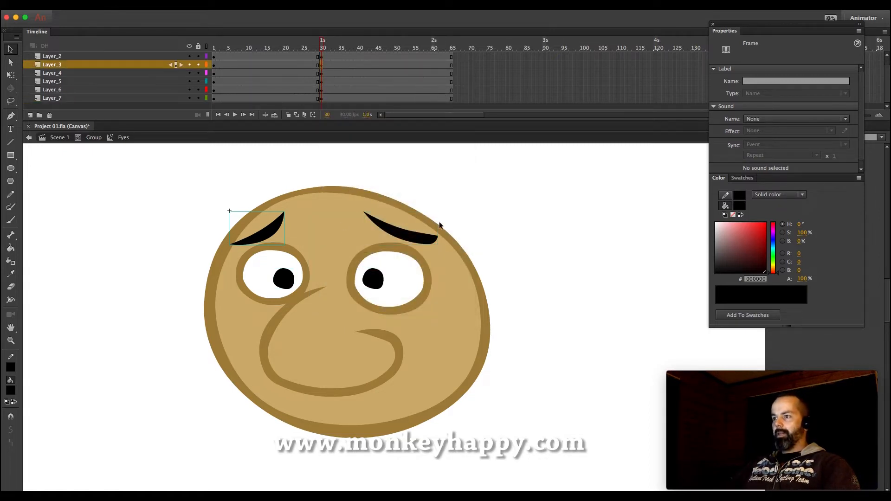
- Flatten both eye groups vertically at frame 30 with Free Transform, the left to about 29 high and the right to about 31
left_click(392, 238)
left_click(357, 269)
key("q")
left_click(293, 256)
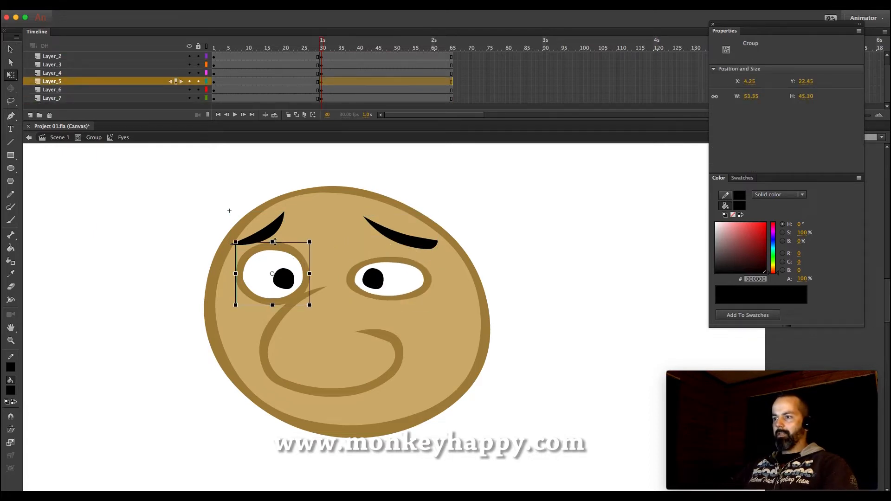
- Lower both eyebrows toward the flattened eyes at frame 30 and rotate them slightly flatter
left_click(281, 229)
left_click_drag(285, 232, 289, 264)
left_click(431, 242)
key("shift+Down")
left_click_drag(445, 221, 443, 218)
left_click(501, 197)
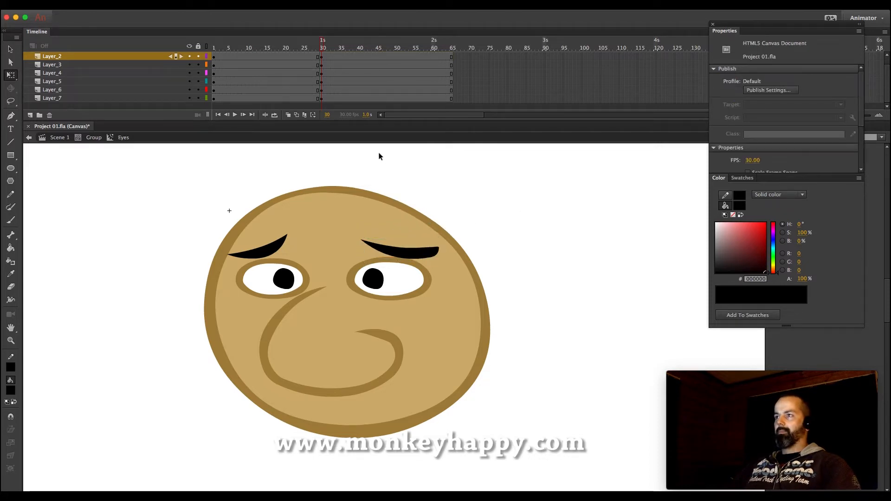
- Insert keyframes at frame 31 on Layer_2 through Layer_7 of the Eyes symbol
left_click(322, 66)
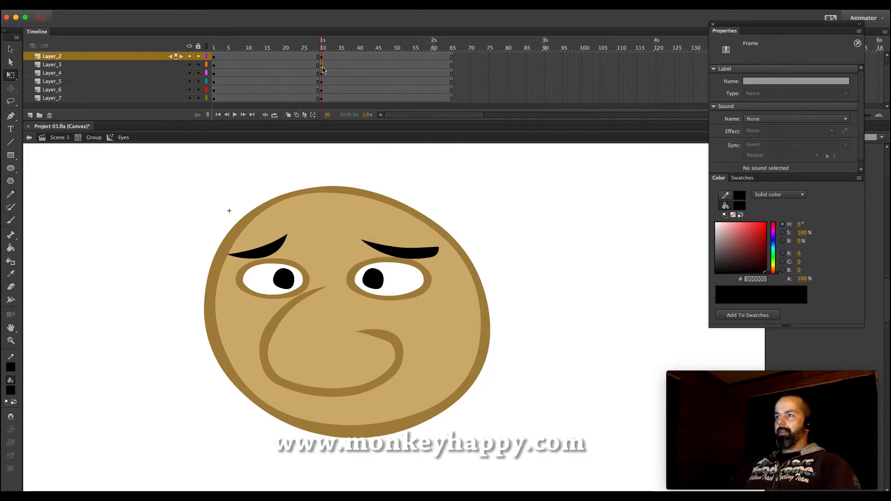
left_click(378, 282)
scroll(338, 74, "up", 1)
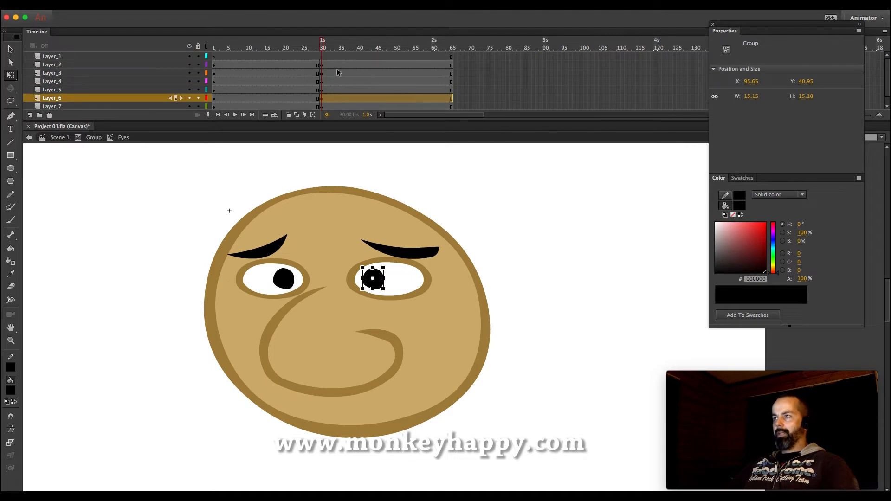
left_click_drag(326, 64, 325, 121)
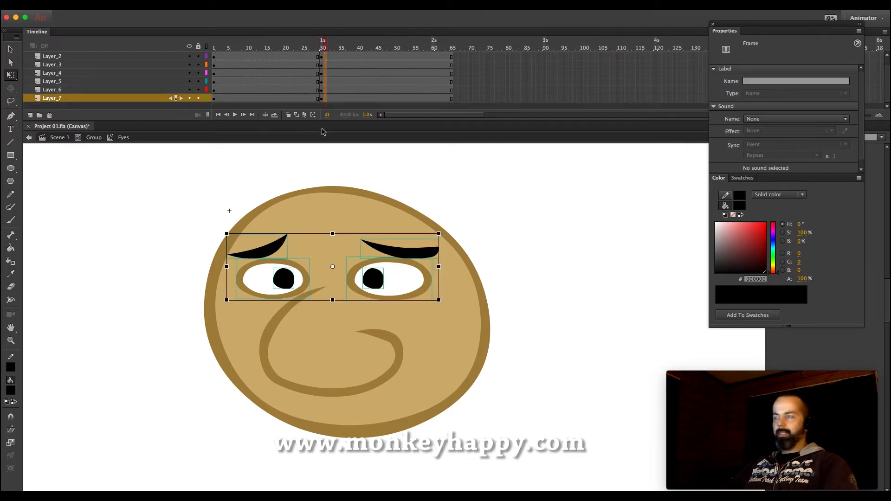
left_click(461, 185)
- Flatten both eye groups further at frame 31, bringing the right eye to about 21 high
left_click(402, 298)
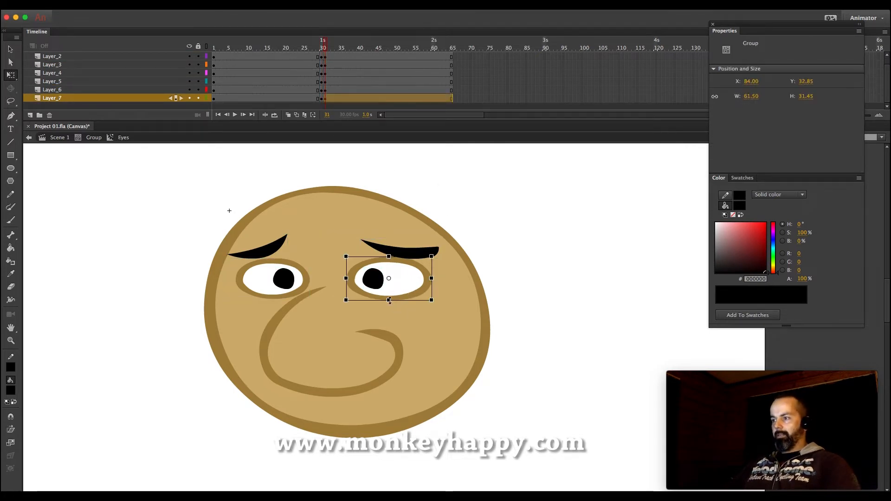
left_click_drag(390, 301, 389, 292)
left_click(299, 282)
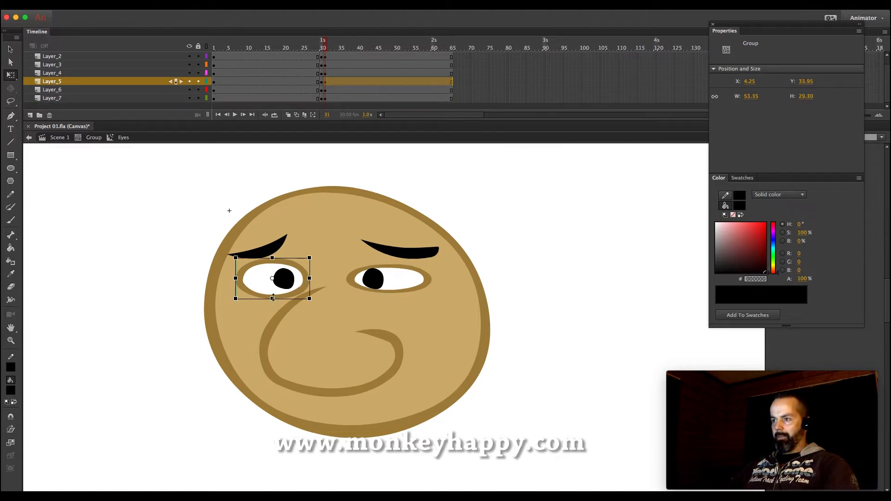
left_click_drag(273, 298, 273, 292)
- Move both eyebrows further down at frame 31 so they rest just above the narrowed eyes
left_click(278, 249)
left_click(284, 280)
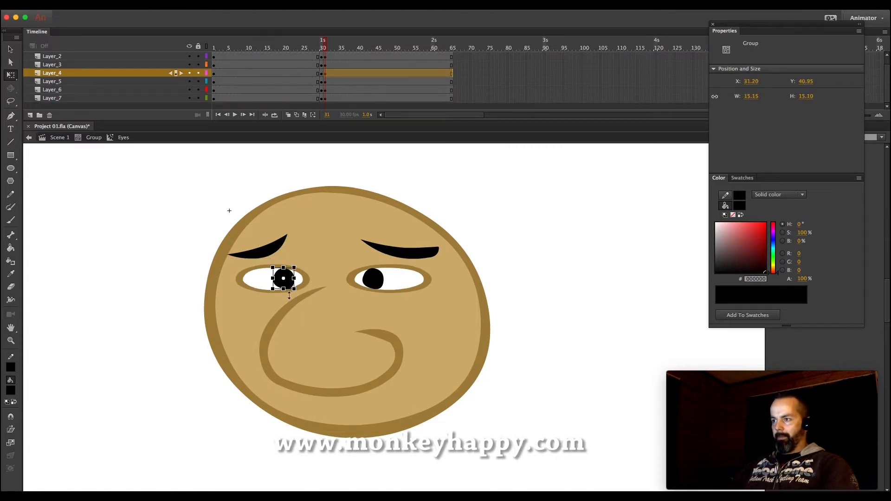
left_click_drag(273, 247, 276, 256)
left_click_drag(387, 253, 387, 264)
left_click(487, 206)
- Insert keyframes at frame 32 on Layer_2 through Layer_7 of the Eyes symbol
scroll(327, 82, "up", 1)
left_click_drag(330, 66, 327, 120)
key("F6")
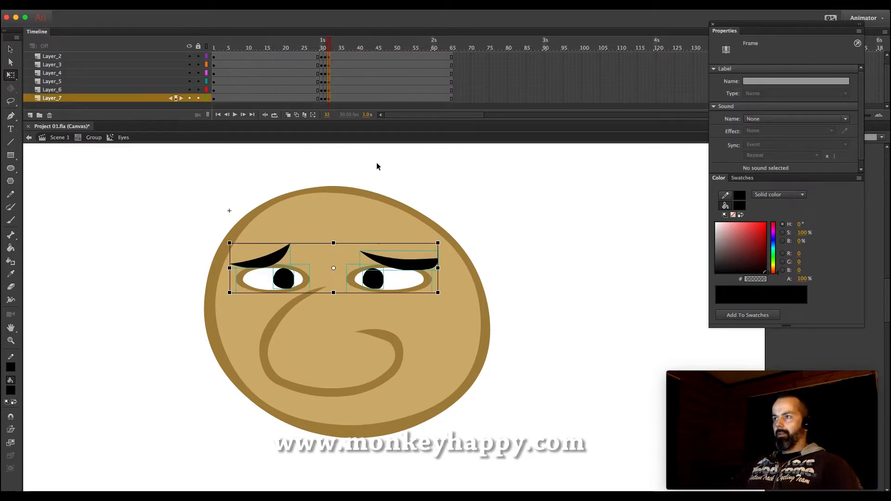
left_click(502, 214)
- Break apart the left and right eye groups at frame 32 into editable shapes
left_click(366, 285)
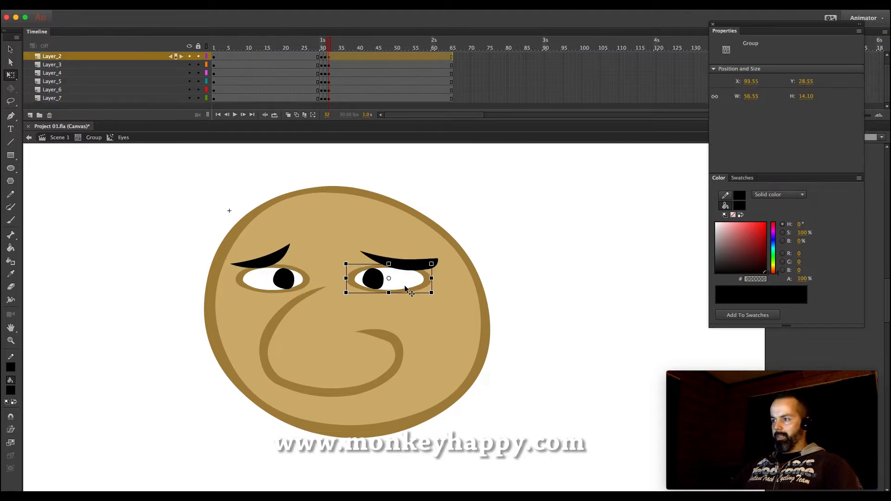
key("super+b")
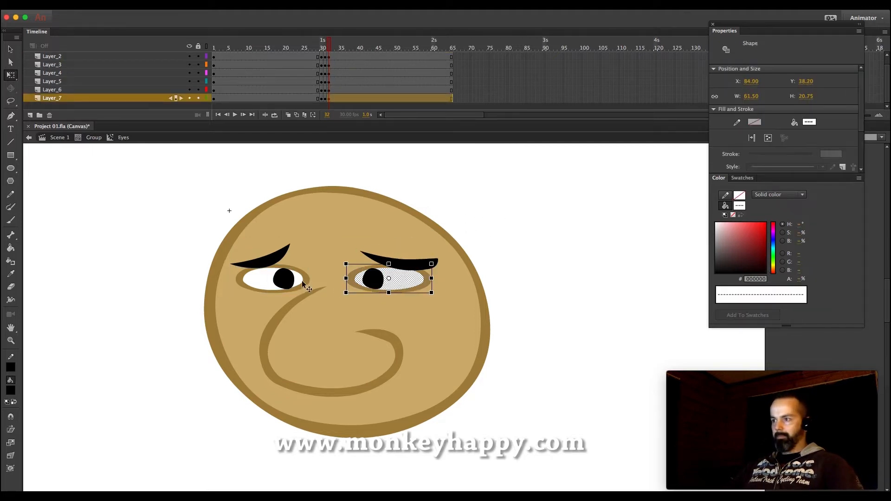
left_click(303, 283)
key("super+b")
- Delete both pupils and the white fills of both eyes at frame 32, keeping only the brown outlines
left_click(291, 283)
key("Delete")
left_click(377, 281)
key("Delete")
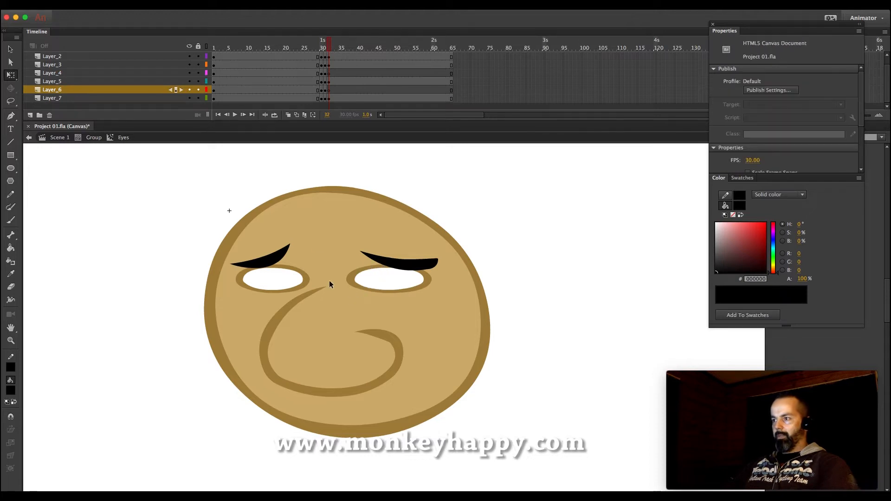
left_click(282, 277)
key("Delete")
left_click(385, 277)
key("Delete")
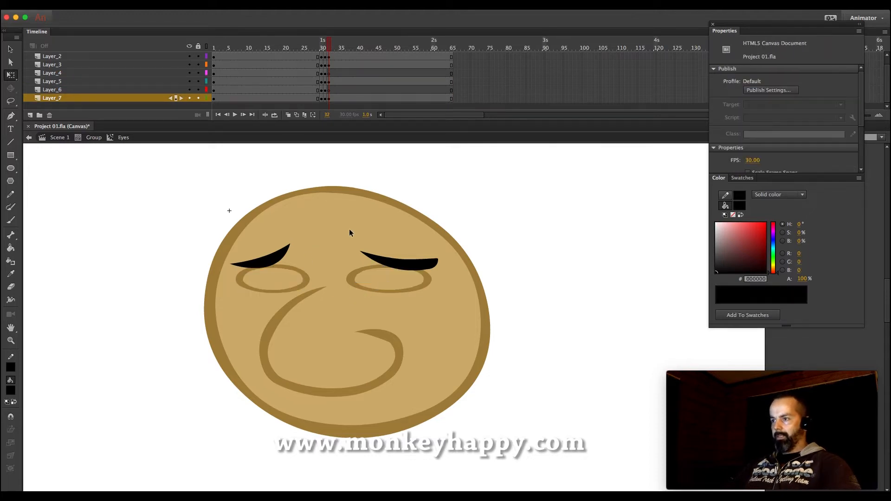
- Sample the eyebrow's black as the fill color and try a brush stroke across the left eye at frame 32
left_click(11, 274)
left_click(292, 267)
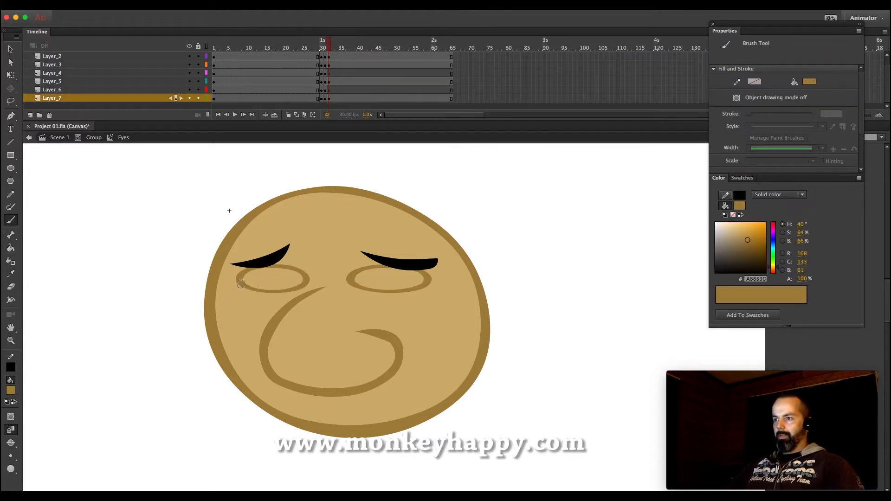
left_click(10, 273)
left_click(273, 259)
left_click_drag(230, 280, 305, 279)
key("ctrl+z")
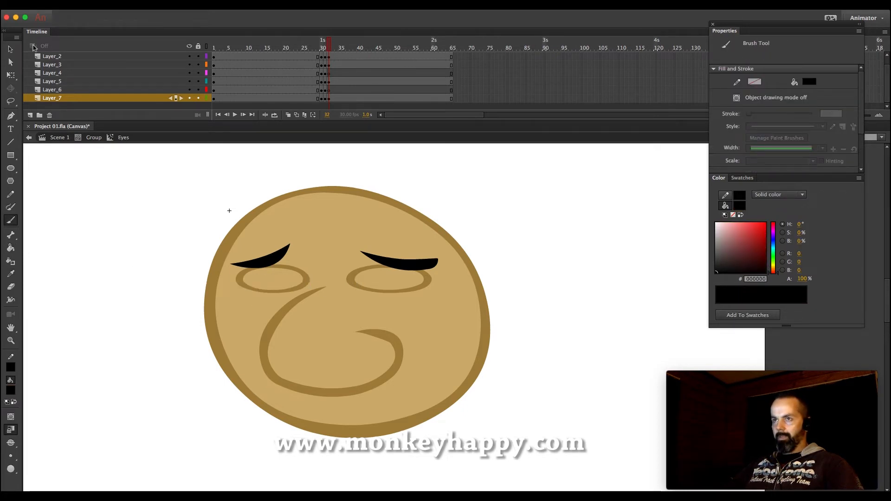
- Try to paint a single black brush line across both eyes on Layer_7 at frame 32
key("v")
left_click(365, 291)
left_click(358, 263)
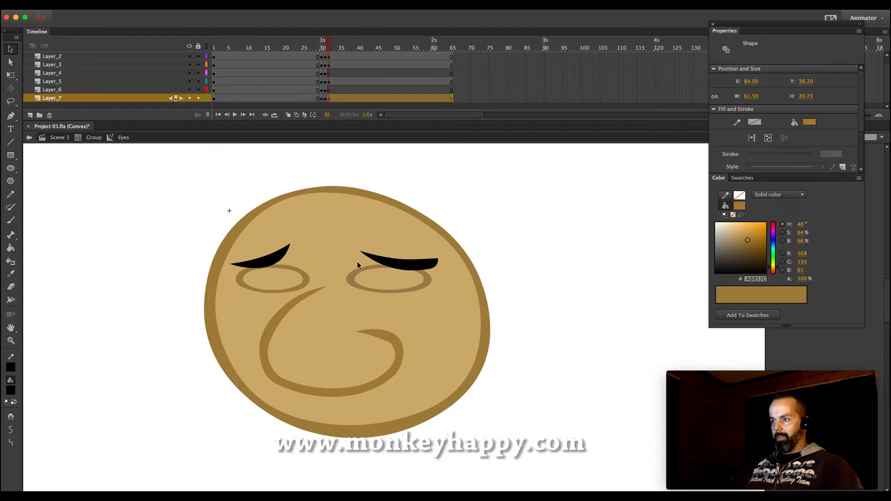
key("b")
left_click_drag(233, 279, 434, 278)
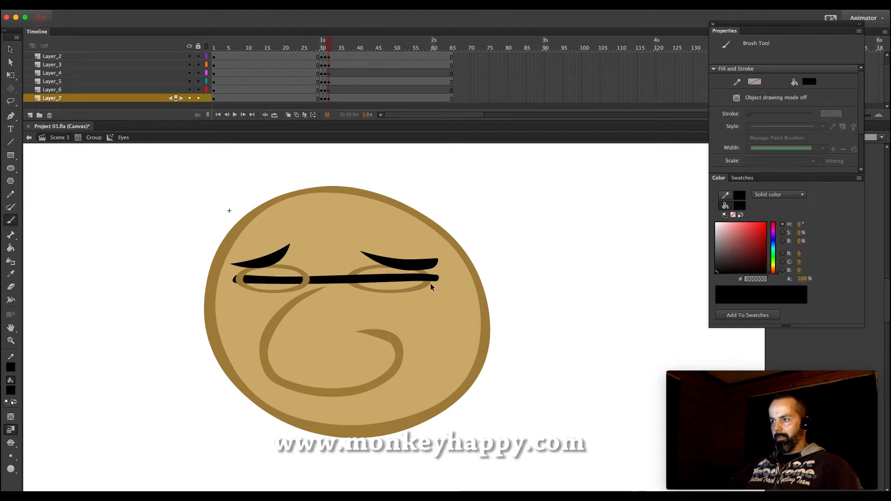
key("ctrl+z")
key("v")
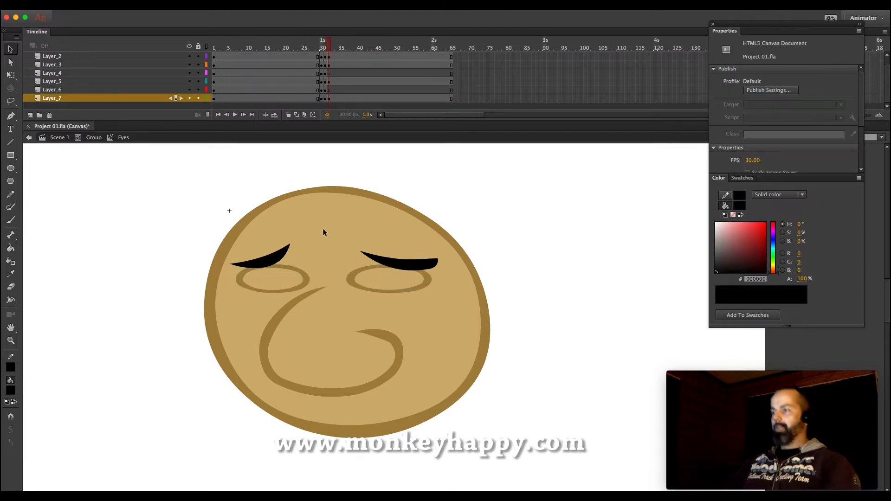
- Paint a black horizontal closed-eyelid line across the right eye on Layer_7 at frame 32
left_click(370, 265)
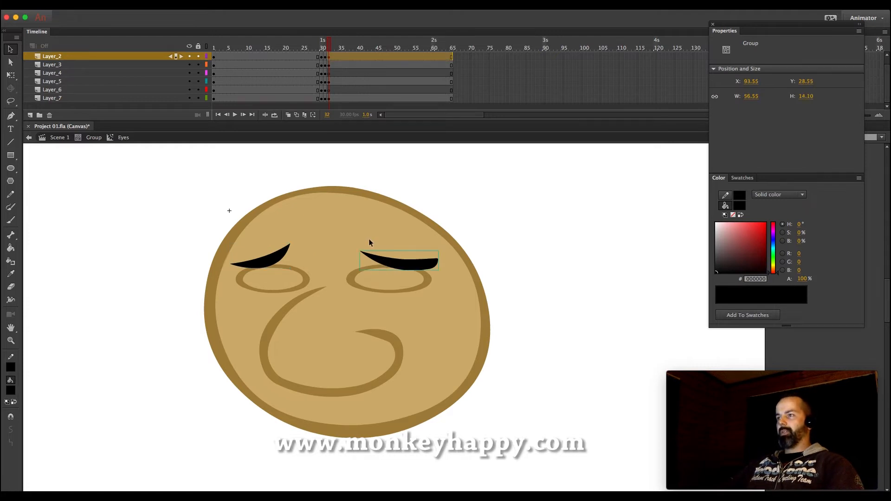
left_click(410, 249)
left_click(356, 279)
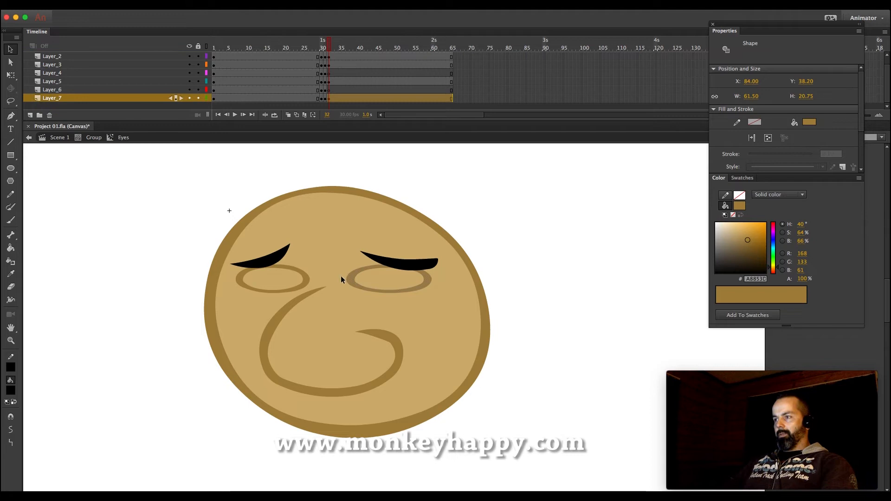
key("b")
left_click_drag(346, 279, 437, 281)
- Paint a matching black closed-eyelid line across the left eye on Layer_5 at frame 32
key("v")
left_click(304, 276)
key("b")
left_click_drag(238, 280, 309, 280)
key("v")
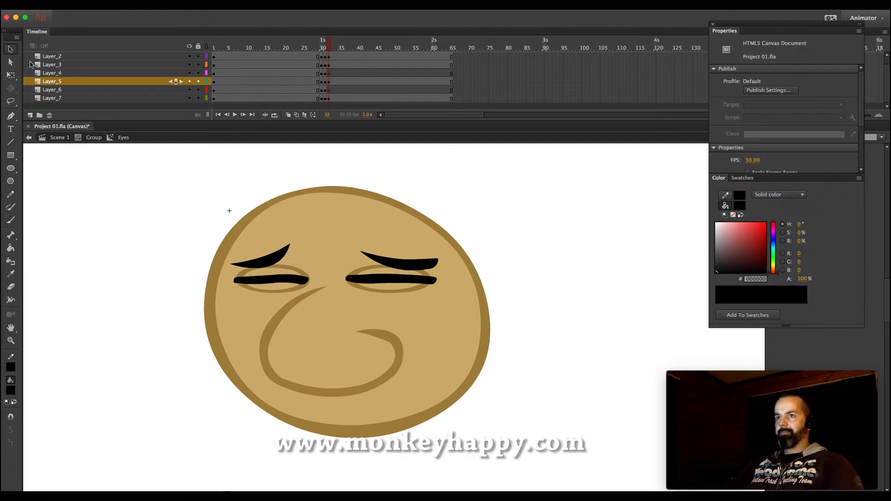
- Smooth the two black eyelid strokes at frame 32
left_click(287, 281)
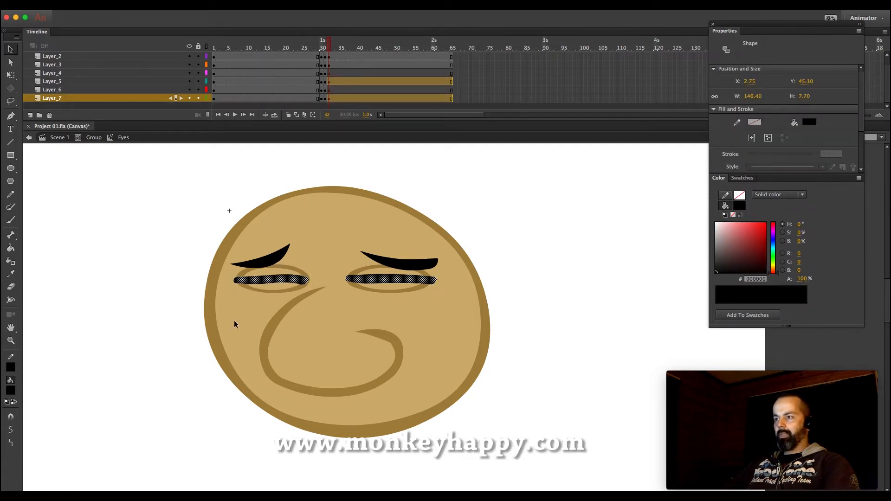
left_click(8, 433)
left_click(280, 306)
- Remove all frames after frame 32 from the layers of the Eyes symbol
left_click(321, 65)
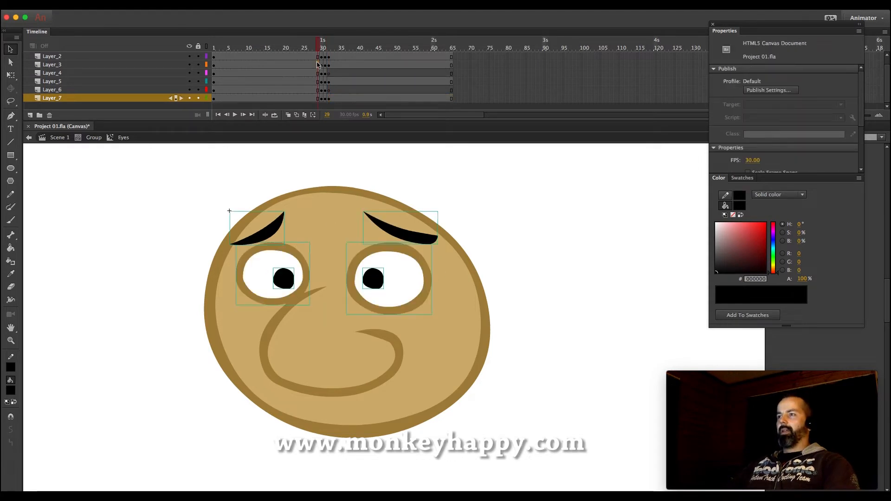
scroll(332, 64, "up", 1)
left_click_drag(332, 60, 486, 229)
right_click(344, 61)
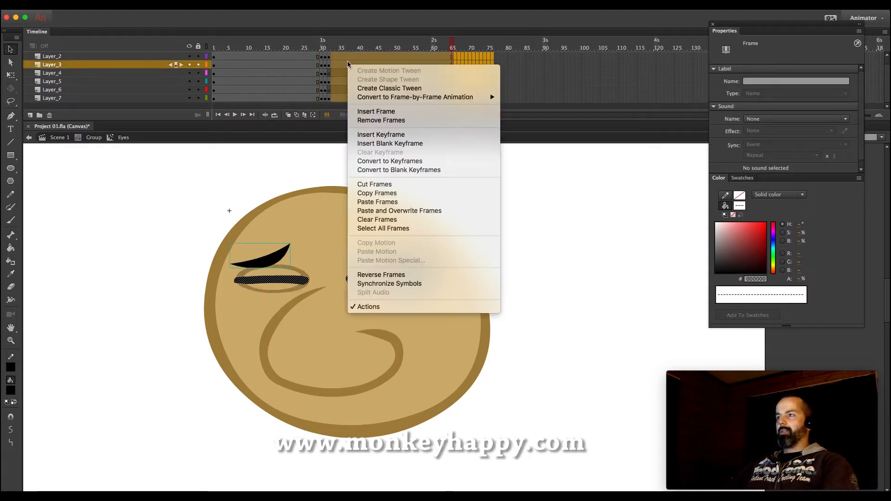
left_click(371, 118)
- Enable Loop Playback and play the blink animation on the Eyes timeline
left_click(286, 80)
key("Return")
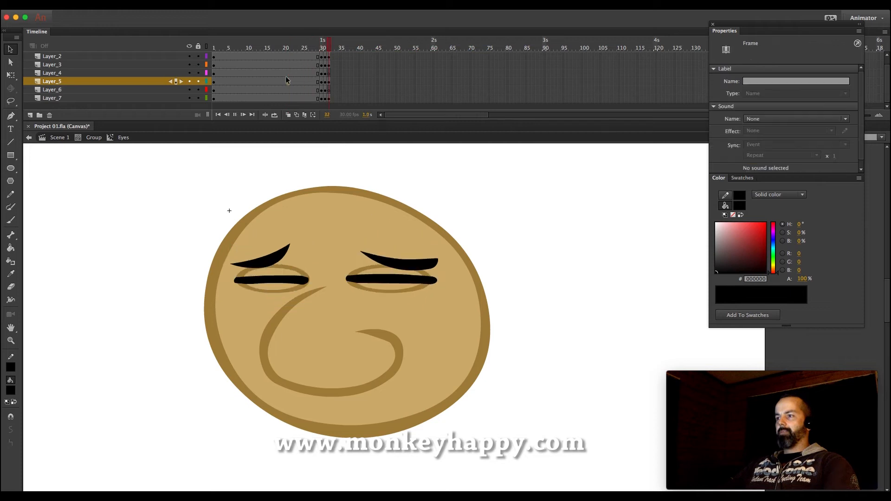
left_click(290, 5)
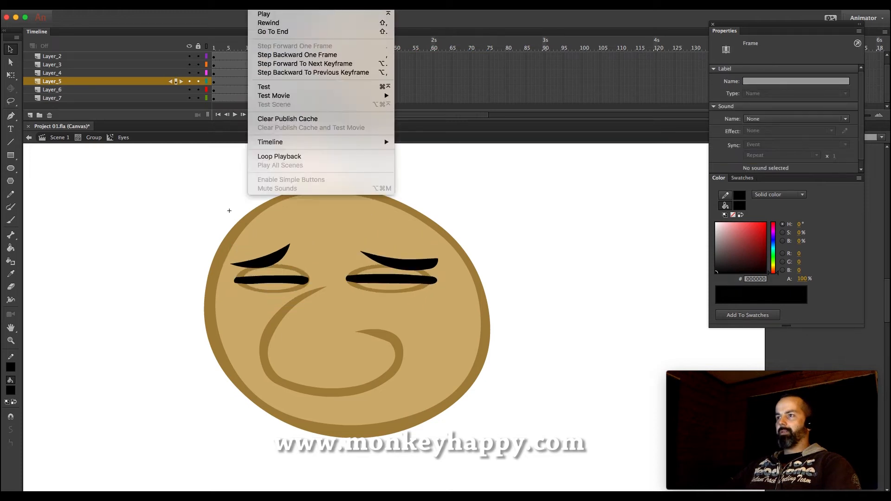
left_click(288, 159)
key("Return")
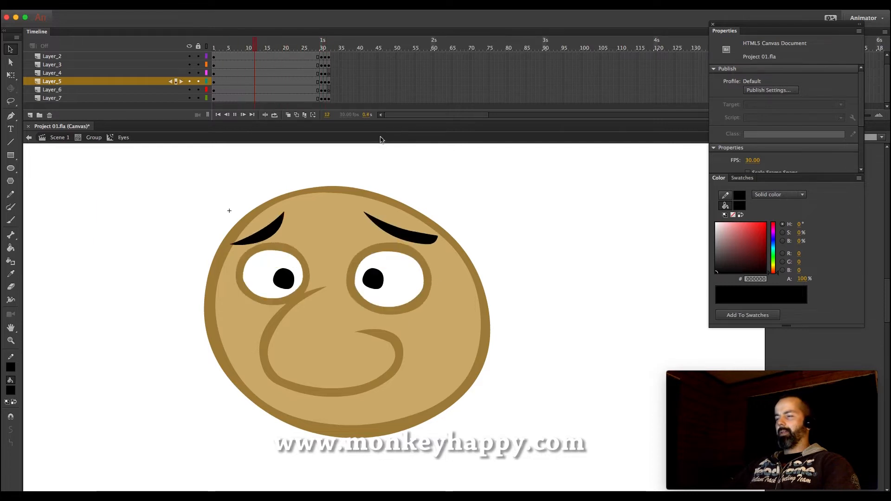
- Copy the frame 31 keyframes of Layer_2 through Layer_7
left_click(325, 66)
left_click_drag(324, 66, 326, 99)
right_click(325, 100)
left_click(343, 230)
- Paste the copied half-closed eye frames at frame 33 on Layer_2 through Layer_7
scroll(337, 77, "up", 2)
left_click_drag(332, 62, 333, 99)
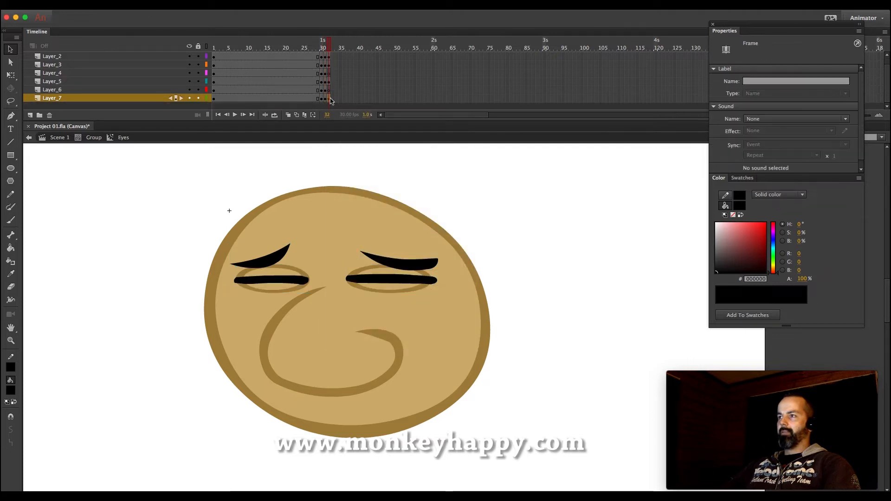
right_click(331, 99)
left_click(335, 71)
scroll(336, 63, "up", 2)
left_click_drag(334, 64, 334, 98)
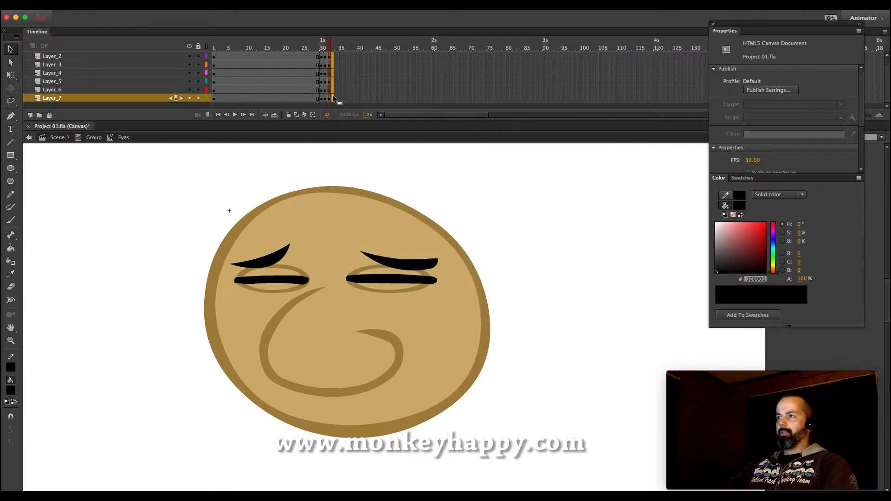
right_click(334, 99)
left_click(363, 235)
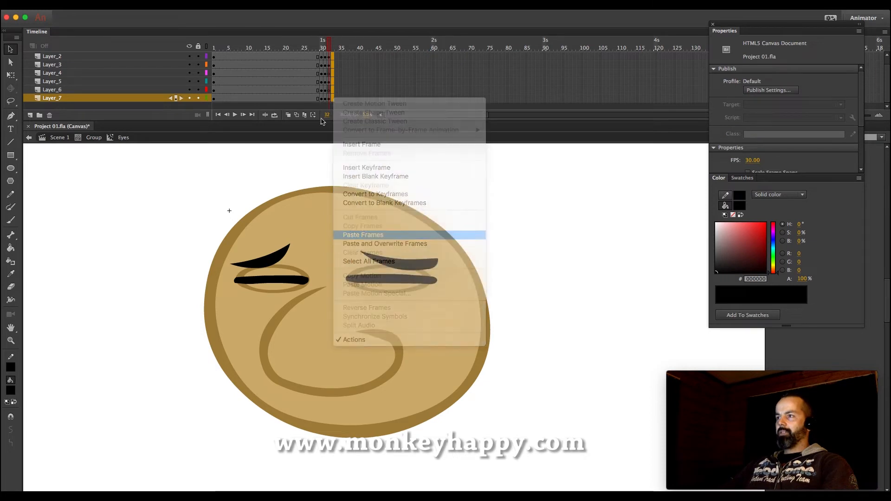
- Play the Eyes timeline from frame 1 to check the looping blink, and stop playback
left_click(318, 73)
scroll(318, 74, "up", 1)
left_click(214, 65)
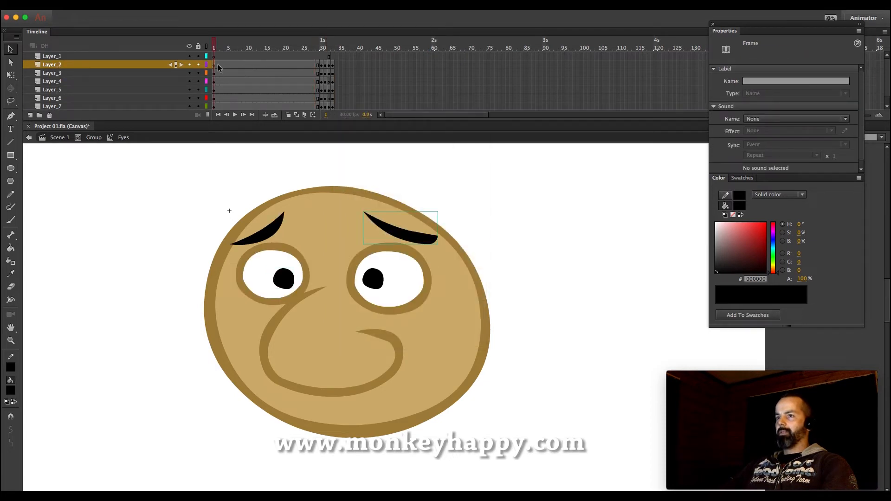
key("Return")
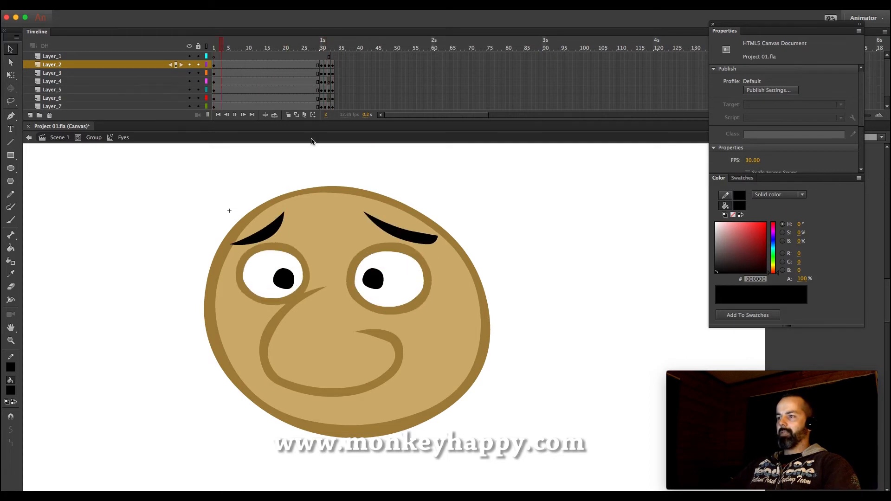
left_click(219, 64)
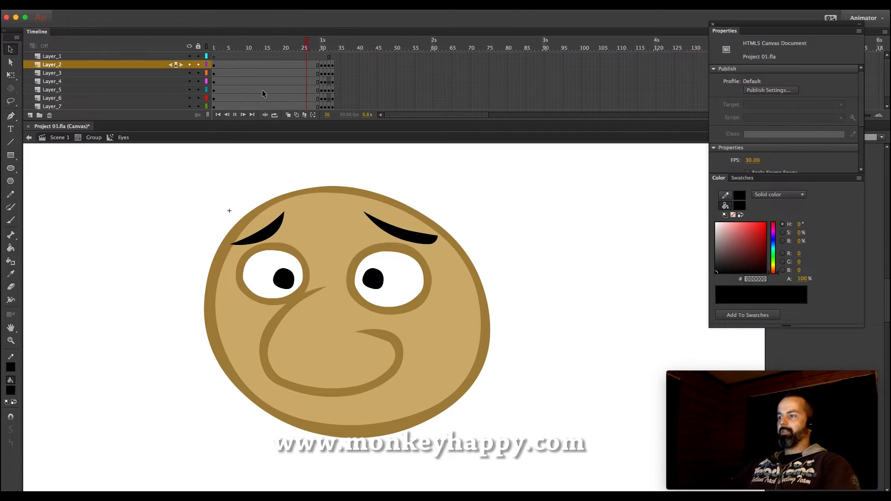
left_click(307, 90)
left_click(322, 65)
mouse_move(324, 85)
left_mouse_down()
mouse_move(319, 120)
mouse_move(322, 100)
left_mouse_up()
right_click(322, 100)
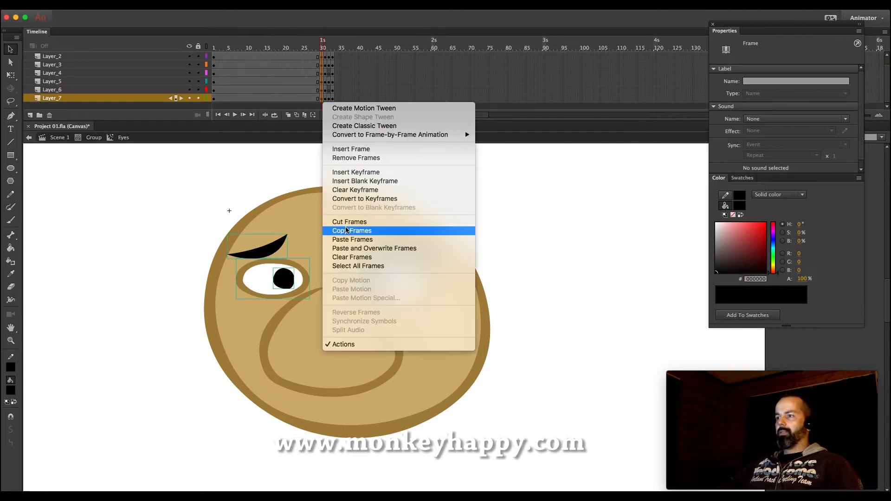
left_click(349, 199)
- Copy the open-eye frame 29 of Layer_2 through Layer_7 to frame 34 on the same layers, and play the blink
left_click_drag(318, 67, 319, 99)
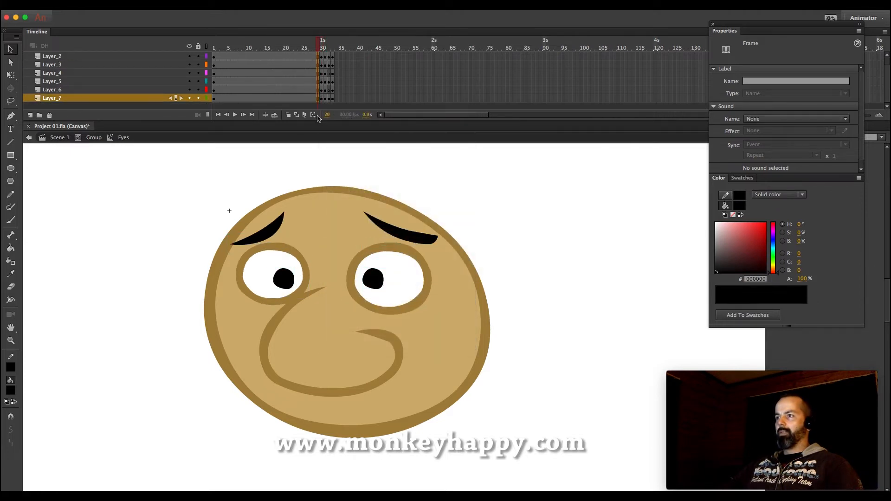
right_click(320, 98)
left_click(368, 227)
left_click_drag(337, 67, 336, 98)
right_click(336, 99)
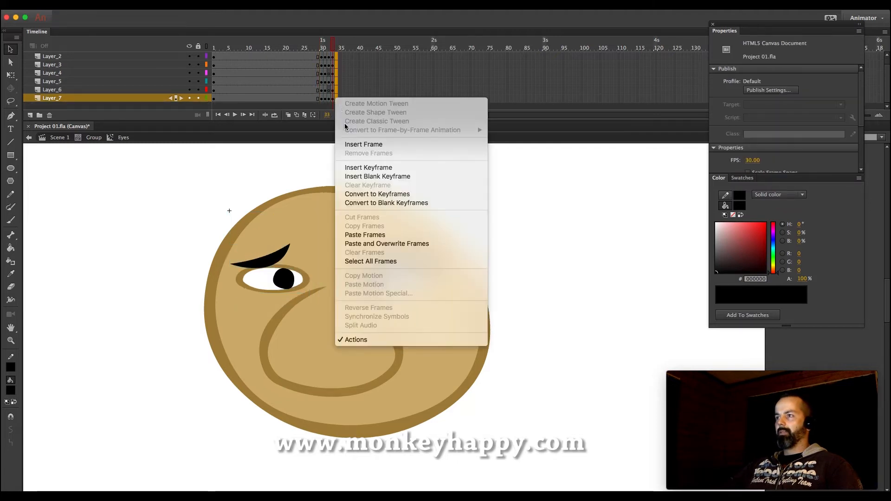
left_click(377, 234)
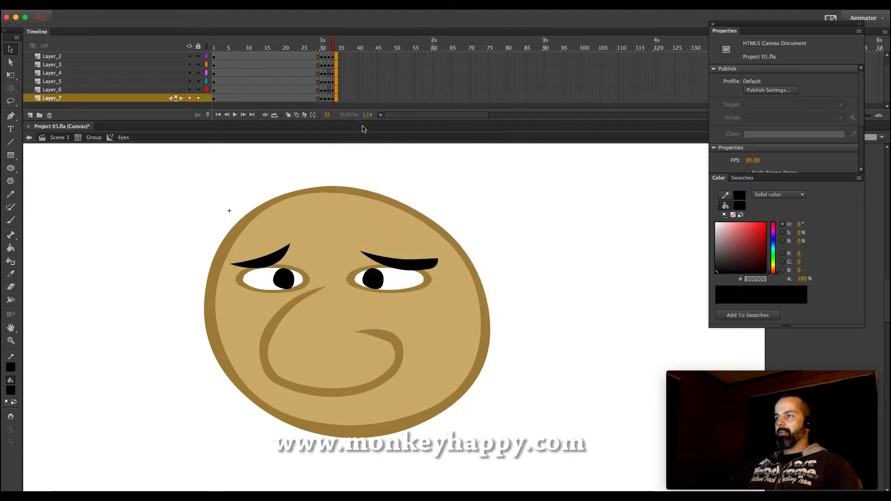
left_click(318, 67)
key("Return")
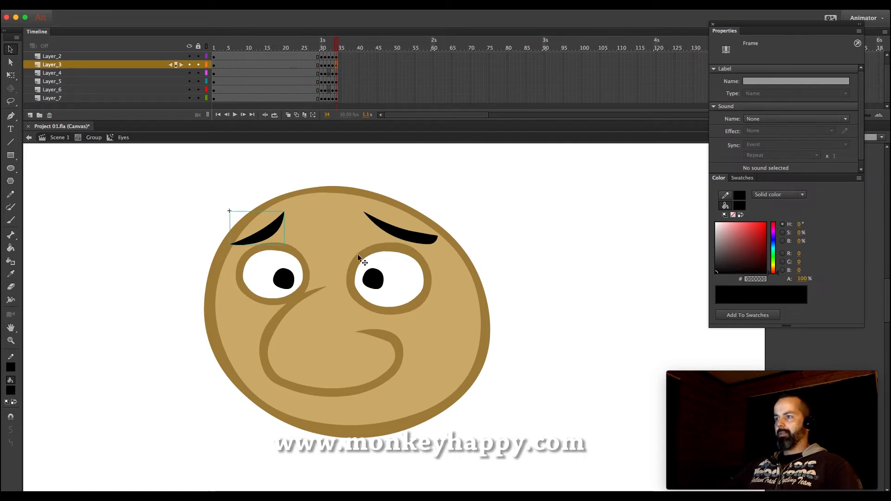
- Stretch both open eye shapes at frame 34 slightly taller and narrower with Free Transform, and replay the blink
left_click(408, 257)
key("q")
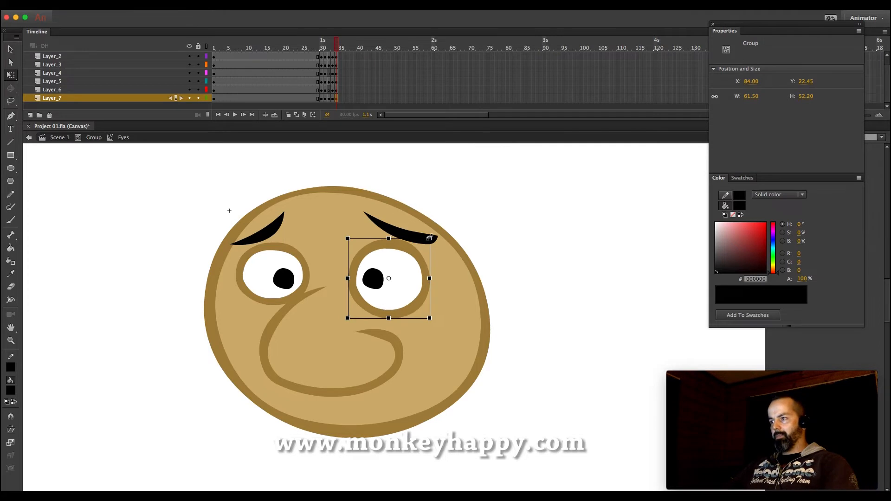
left_click(285, 252)
left_click_drag(307, 240, 308, 236)
left_click(273, 227)
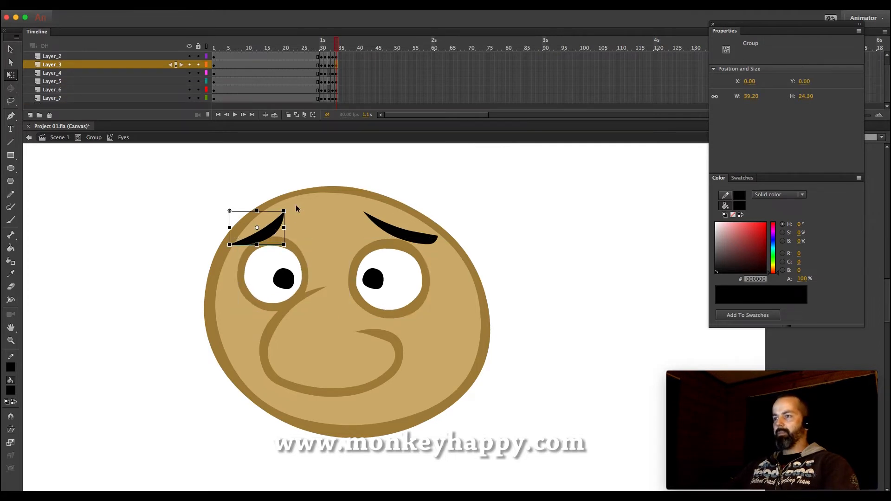
left_click(380, 232, "shift")
left_click(307, 73)
key("Return")
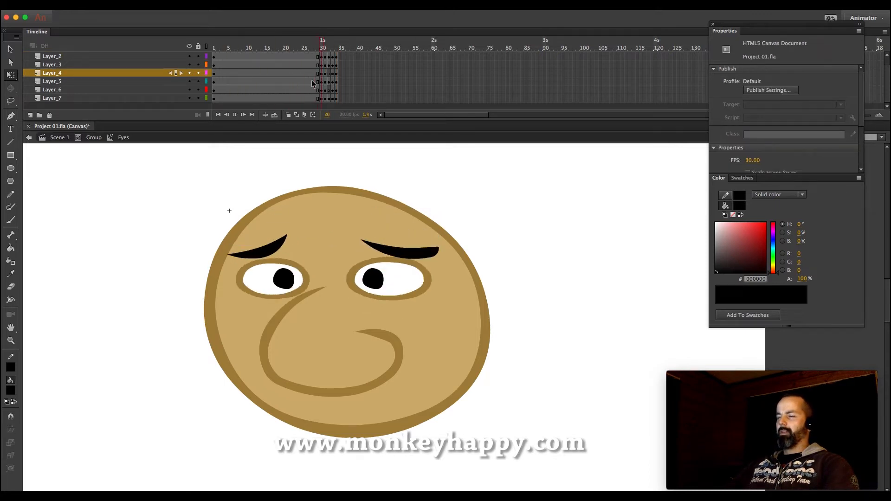
- Extend the closed-eye pose at frame 32 by one frame on all layers, and play the timeline
left_click(327, 67)
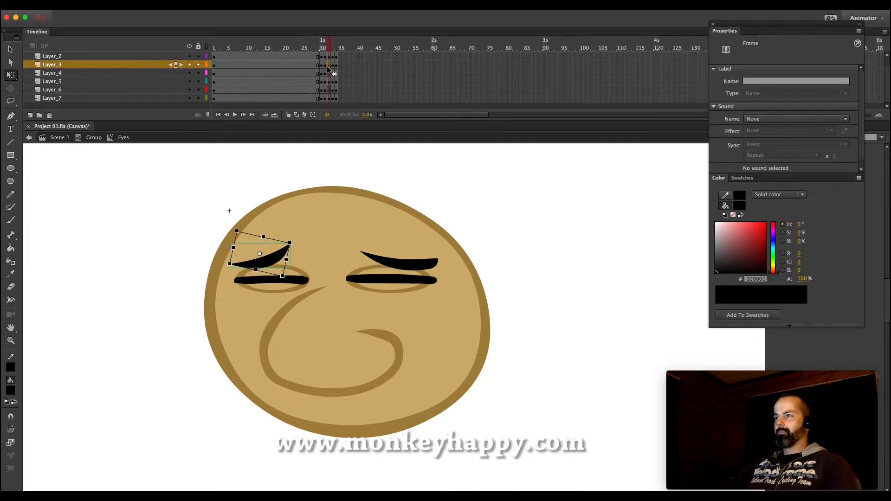
scroll(328, 68, "up", 2)
left_click_drag(329, 56, 329, 134)
key("F6")
key("Return")
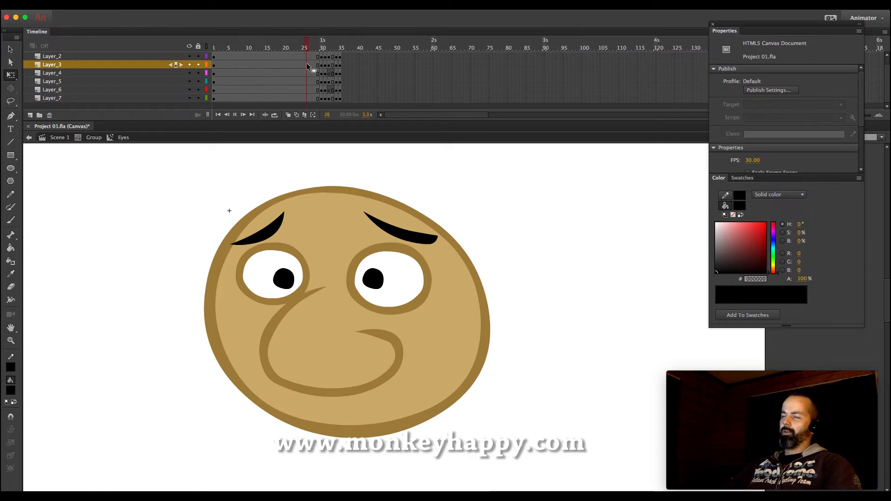
- Squash the eye artwork at frame 33 slightly, nudge it down, and play the looping blink to check it
left_click(332, 74)
left_click_drag(214, 216, 481, 333)
left_click_drag(335, 292, 335, 286)
key("Down")
key("Down")
key("Down")
key("Down")
left_click(312, 82)
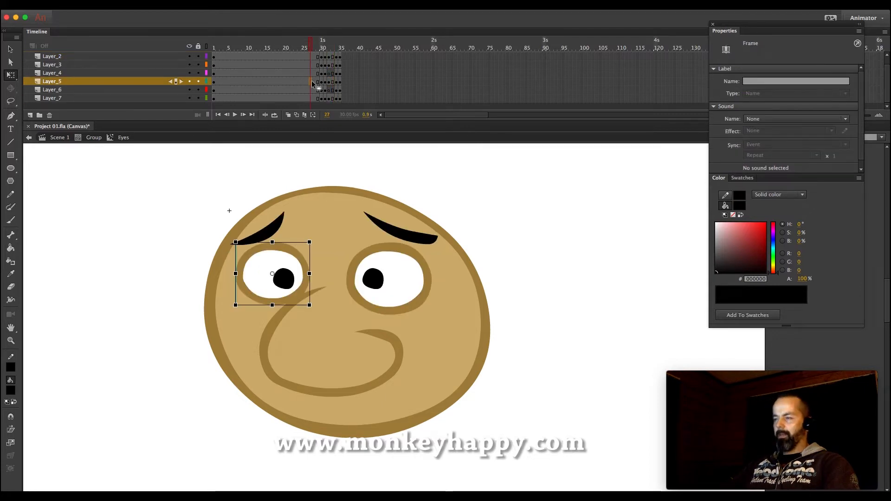
key("Return")
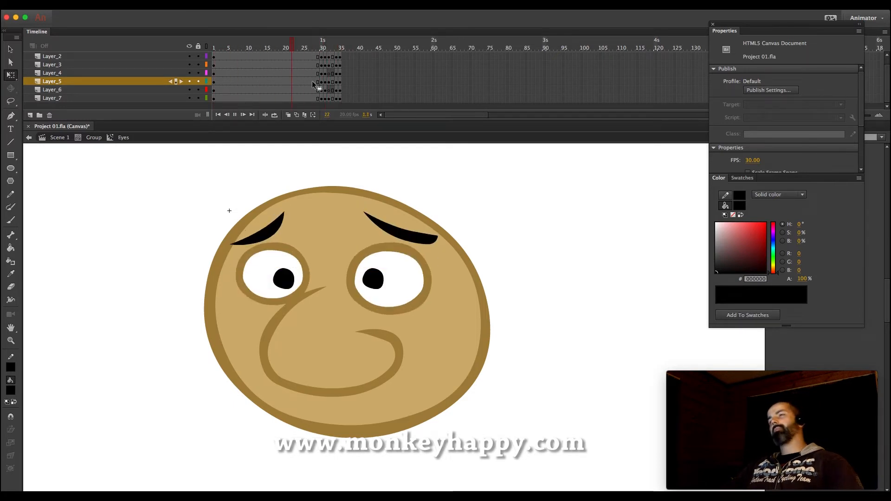
- Exit the Eyes symbol and brush a jagged beard outline, about 141 by 126, in dark gray 3D3D3D as its own group over the lower face
double_click(177, 235)
left_click(266, 262)
left_click(174, 280)
scroll(175, 282, "down", 2)
left_click(719, 262)
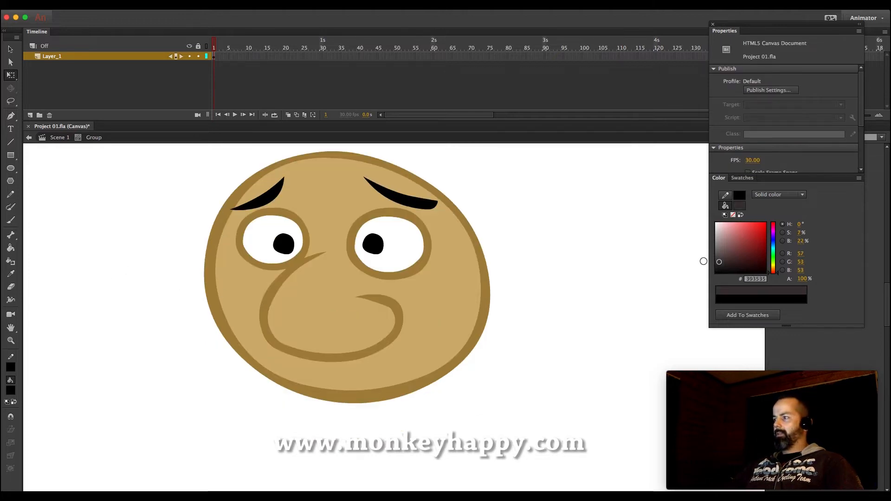
key("b")
mouse_move(305, 316)
left_mouse_down()
mouse_move(253, 374)
mouse_move(352, 471)
mouse_move(441, 381)
mouse_move(358, 308)
mouse_move(257, 324)
left_mouse_up()
key("v")
left_click(263, 392)
key("ctrl+g")
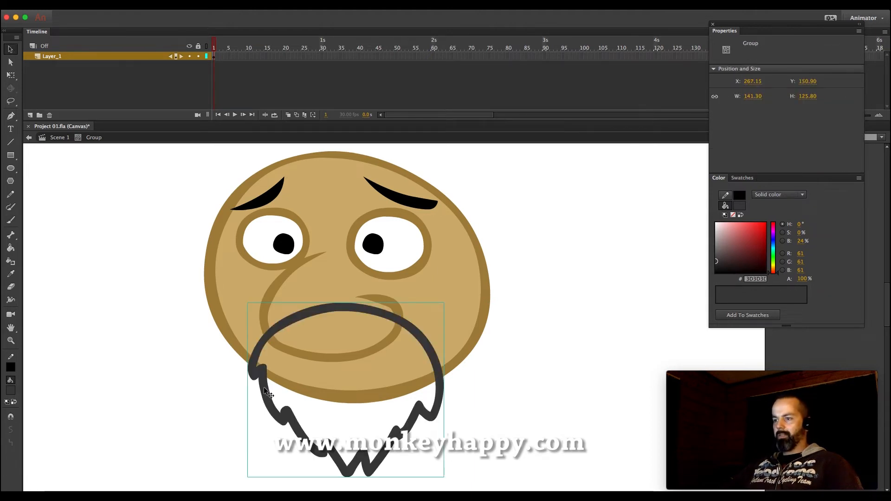
- Try moving the beard outline group sideways, undo the move, and select the head-shape group
left_click_drag(434, 355, 323, 358)
key("ctrl+z")
left_click(442, 327)
left_click(539, 322)
left_click(478, 317)
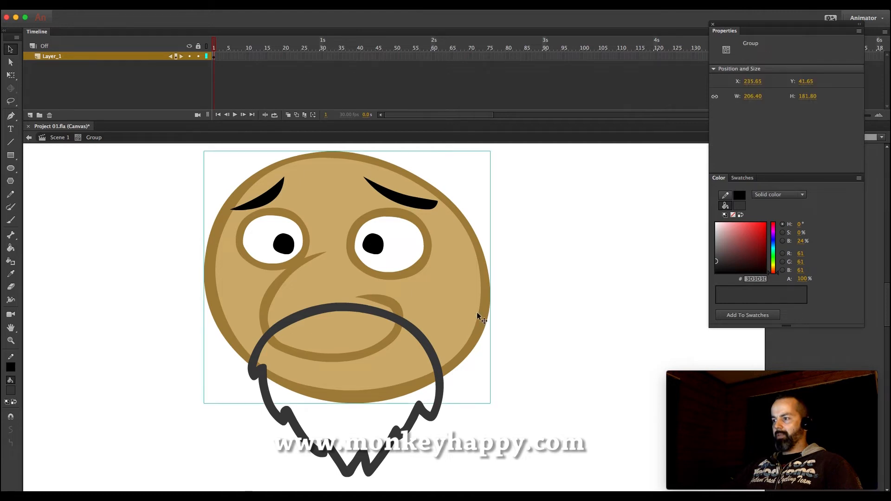
- Try brushing a beard outline directly inside the head-shape group and moving it off the face, undo everything, and return to the parent group
double_click(478, 318)
left_click(523, 320)
key("b")
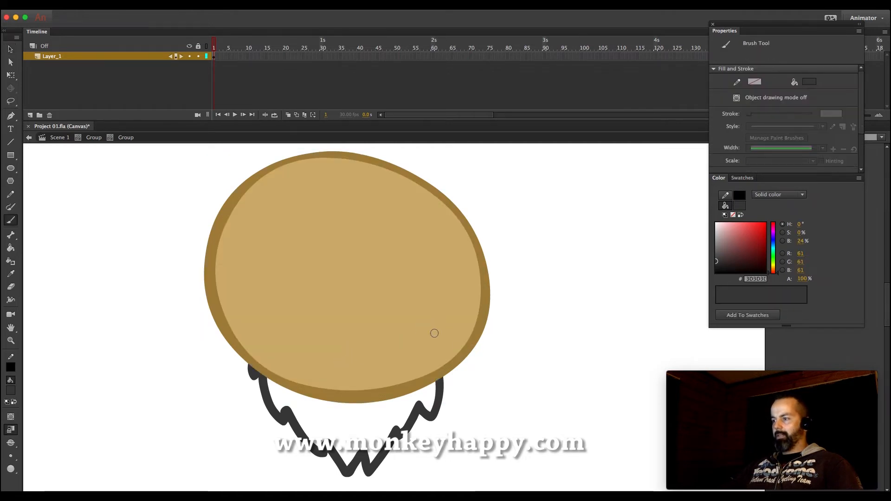
mouse_move(338, 308)
left_mouse_down()
mouse_move(294, 367)
mouse_move(360, 428)
mouse_move(408, 368)
mouse_move(332, 310)
mouse_move(167, 319)
left_mouse_up()
key("v")
left_click(377, 324)
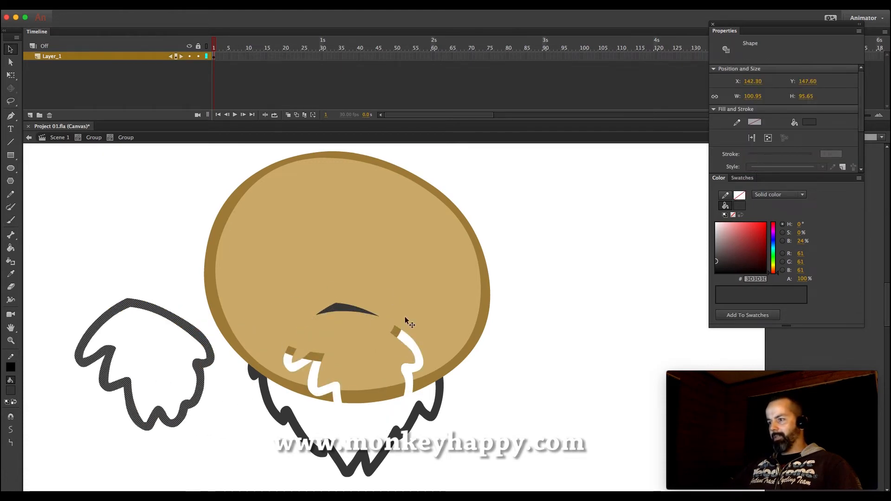
key("super+z")
key("super+z")
key("super+z")
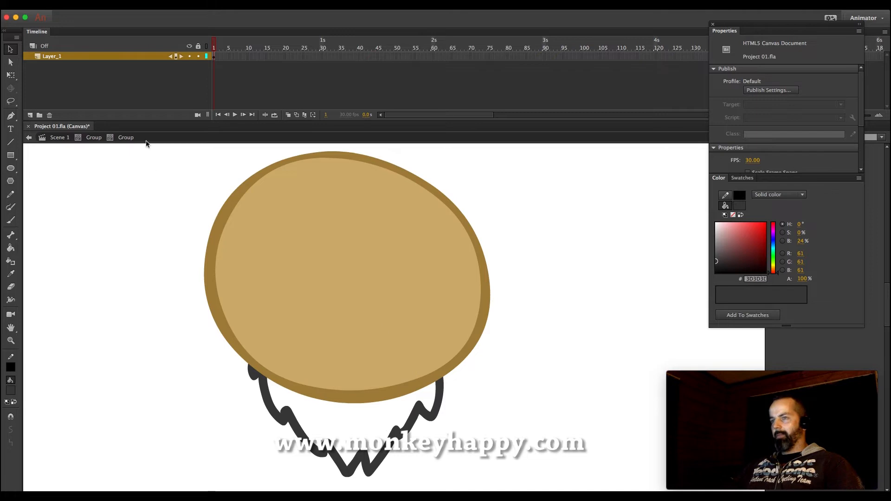
left_click(95, 141)
- Enter the beard group and fill the inside of the outline with mid gray 868686
left_click(408, 328)
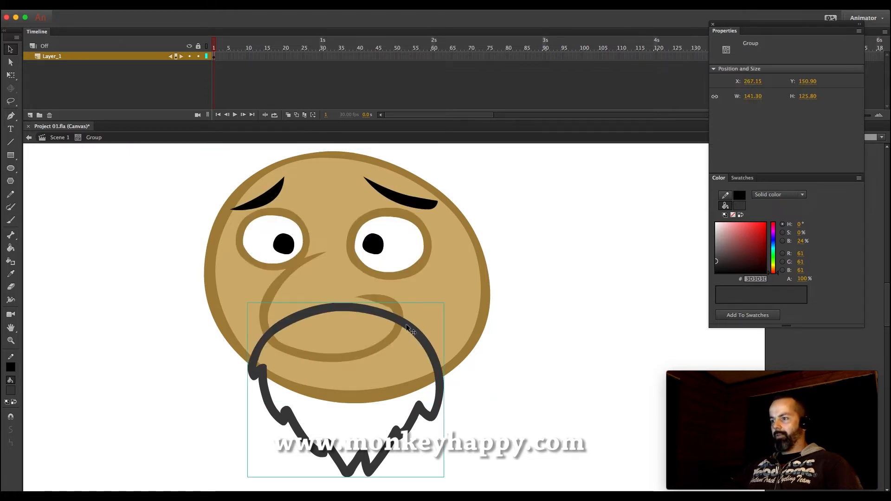
double_click(407, 328)
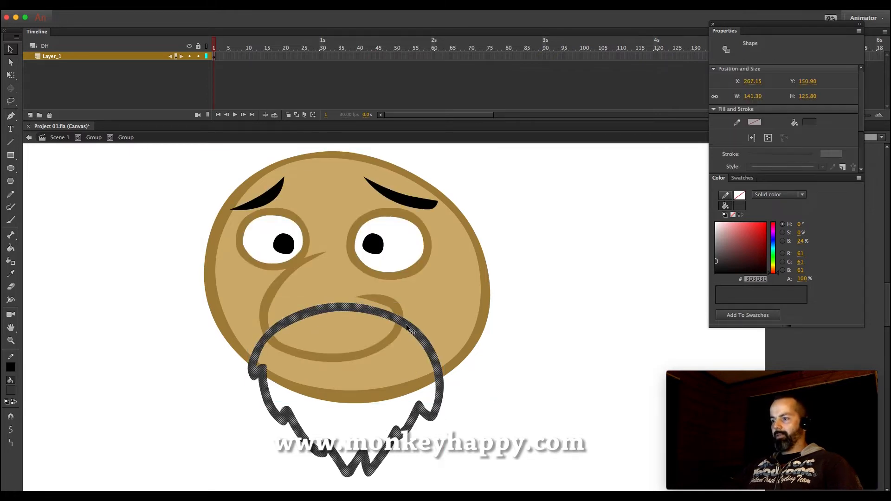
left_click(189, 318)
key("k")
left_click(720, 247)
left_click_drag(711, 247, 711, 246)
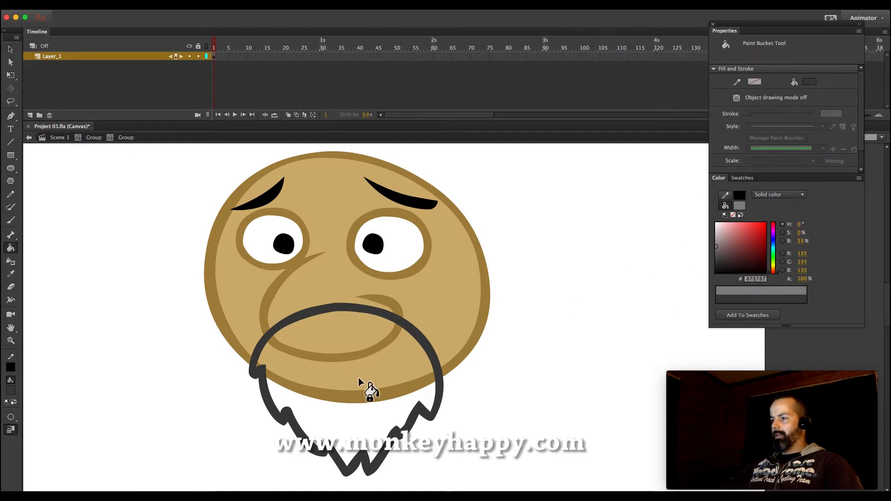
left_click(358, 378)
- Brush a wavy mustache line, about 110 by 28, across the beard in the dark gray sampled from its outline
left_click(11, 273)
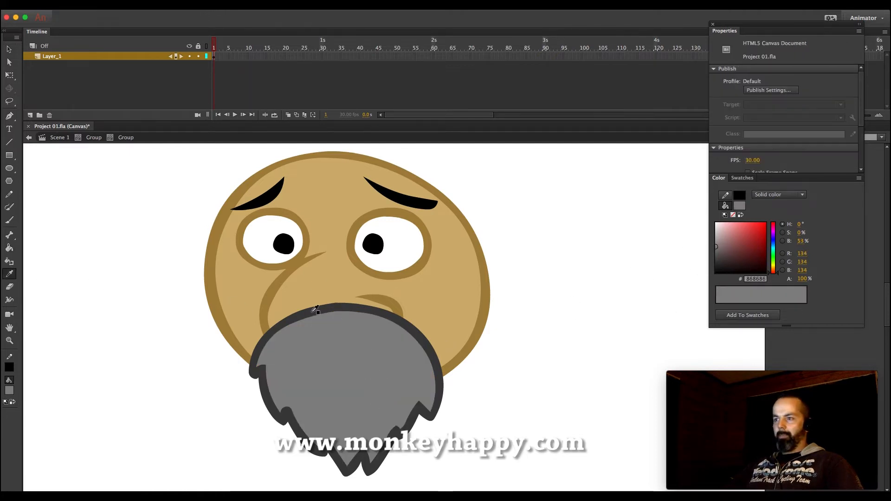
left_click(315, 310)
key("b")
mouse_move(277, 376)
left_mouse_down()
mouse_move(321, 357)
mouse_move(318, 374)
mouse_move(339, 356)
mouse_move(362, 355)
mouse_move(427, 386)
left_mouse_up()
left_click(10, 50)
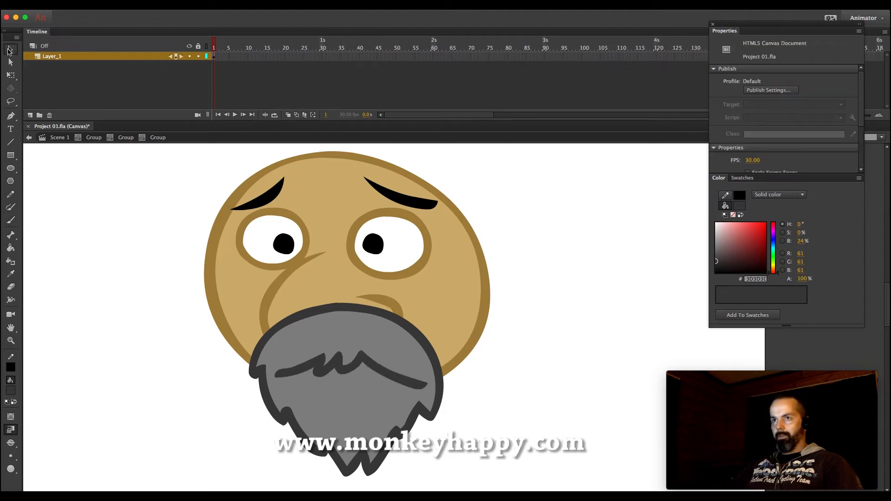
- Reshape both ends of the mustache line into tapered points
left_click(363, 365)
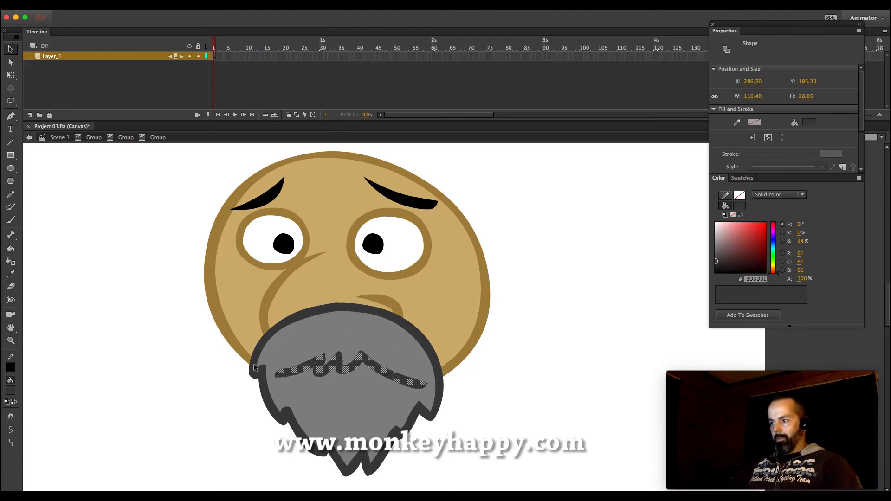
left_click(154, 397)
left_click(422, 383)
left_click(467, 398)
left_click_drag(422, 385, 433, 380)
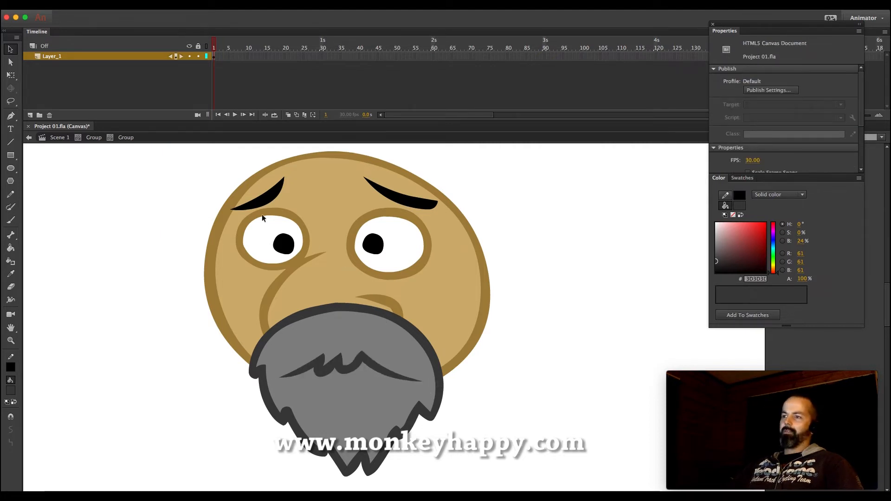
- Return to the head group and send the beard group backward behind the nose
double_click(368, 370)
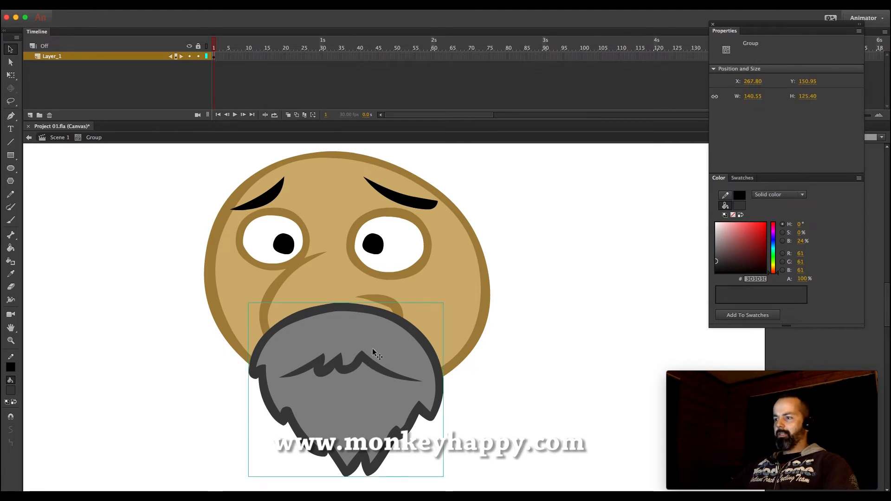
key("super+Down")
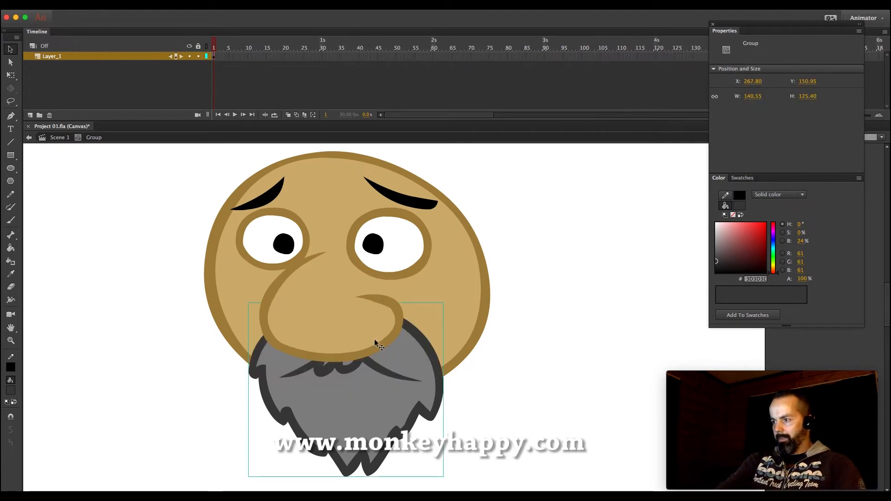
left_click(179, 298)
- Brush an ear outline with inner fold lines, about 81 by 57, on the right side of the head in the brown sampled from the face outline
scroll(170, 290, "up", 2)
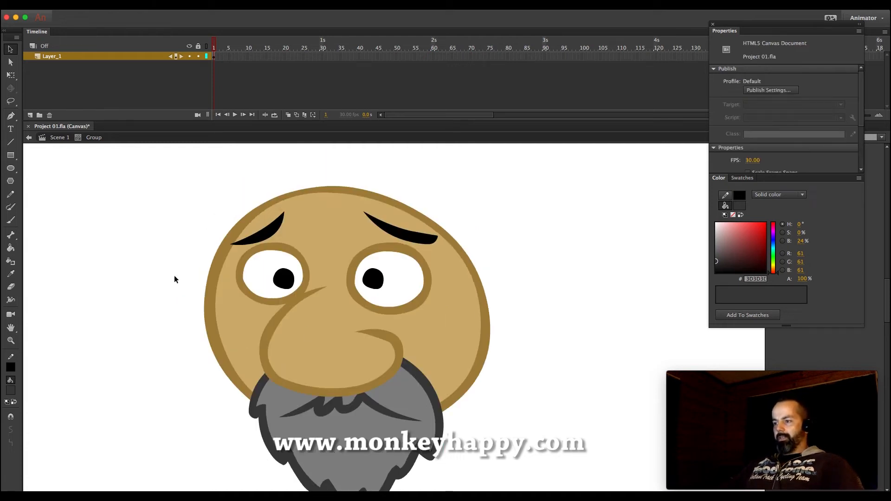
scroll(229, 301, "down", 2)
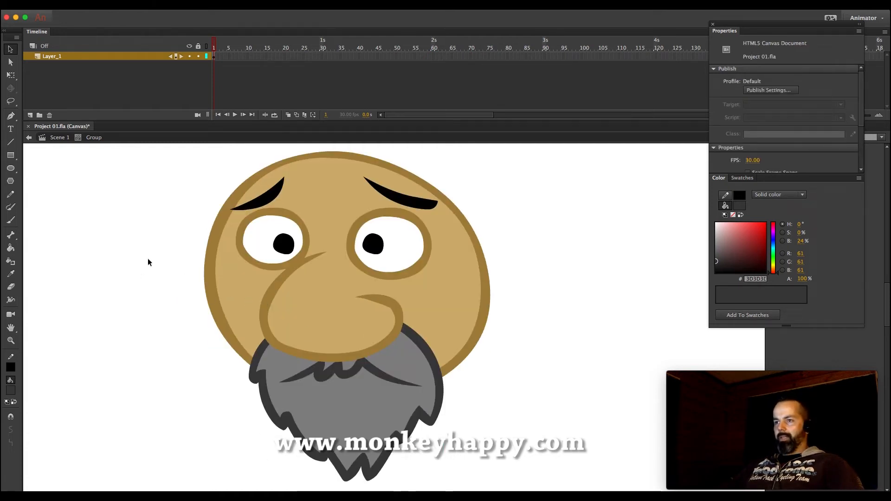
scroll(167, 269, "up", 4)
key("b")
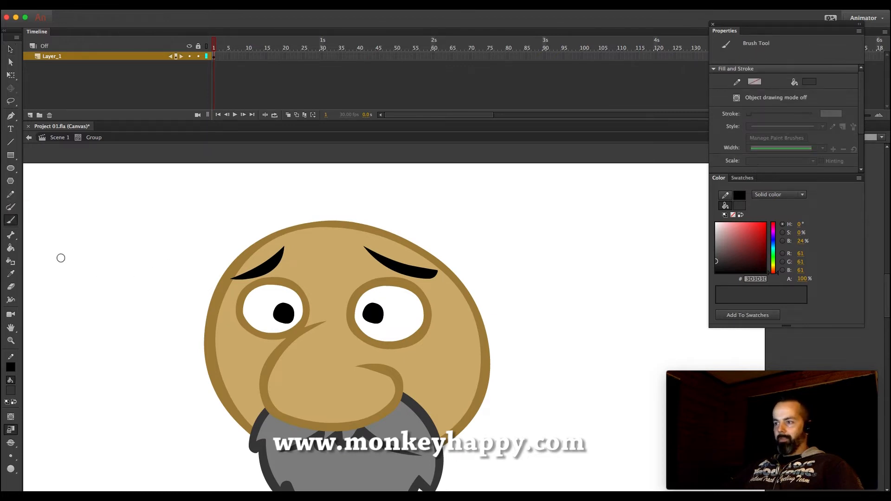
scroll(61, 258, "down", 2)
left_click(9, 274)
left_click(241, 279)
key("b")
mouse_move(465, 326)
left_mouse_down()
mouse_move(570, 298)
mouse_move(478, 349)
left_mouse_up()
mouse_move(536, 299)
left_mouse_down()
mouse_move(495, 320)
mouse_move(507, 331)
left_mouse_up()
key("v")
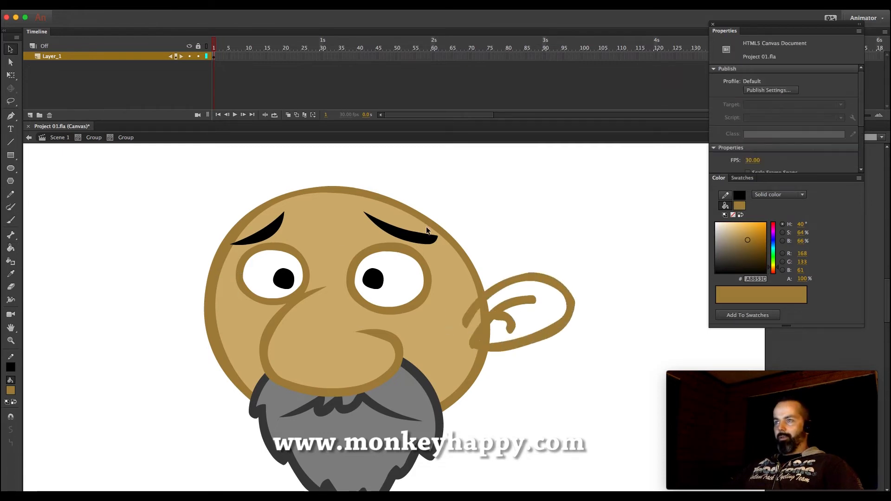
- Reshape the end of the upper inner ear line into a tapered point
left_click_drag(537, 306, 520, 298)
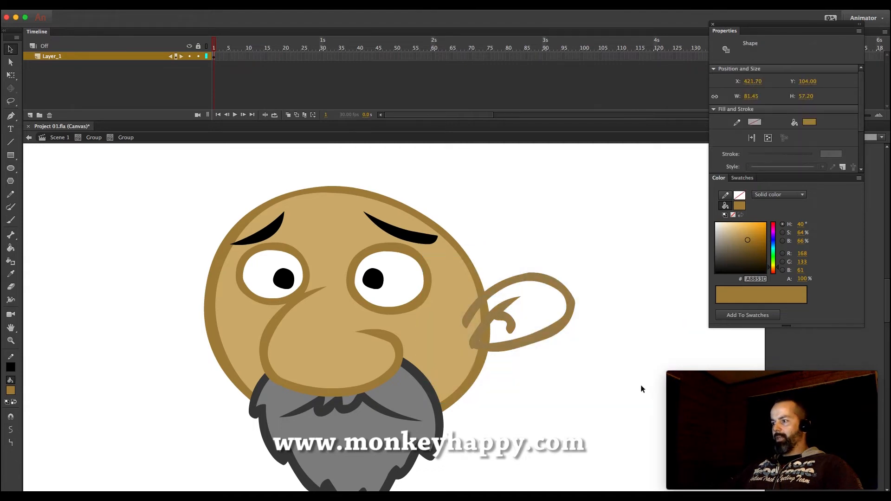
double_click(136, 166)
double_click(508, 289)
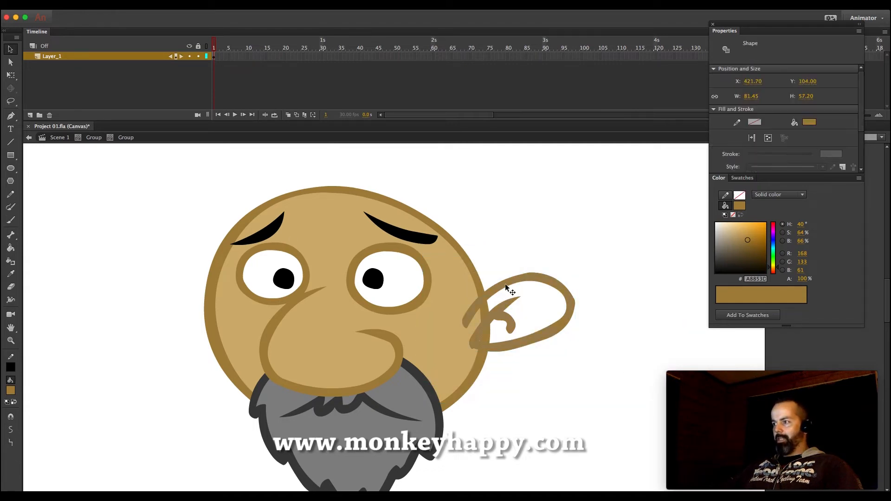
left_click(461, 314)
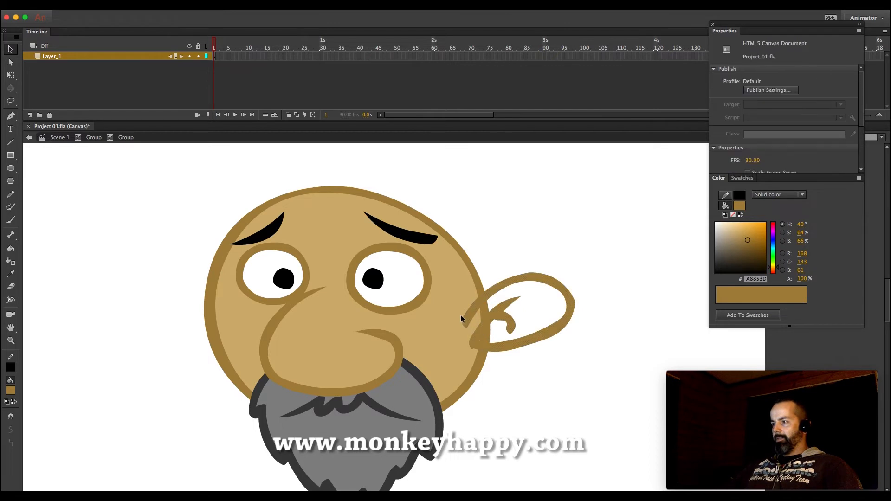
- Select the whole ear drawing, toggle object snapping, and smooth the ear lines twice
key("super+a")
left_click(10, 417)
left_click(11, 430)
left_click(10, 430)
left_click(547, 237)
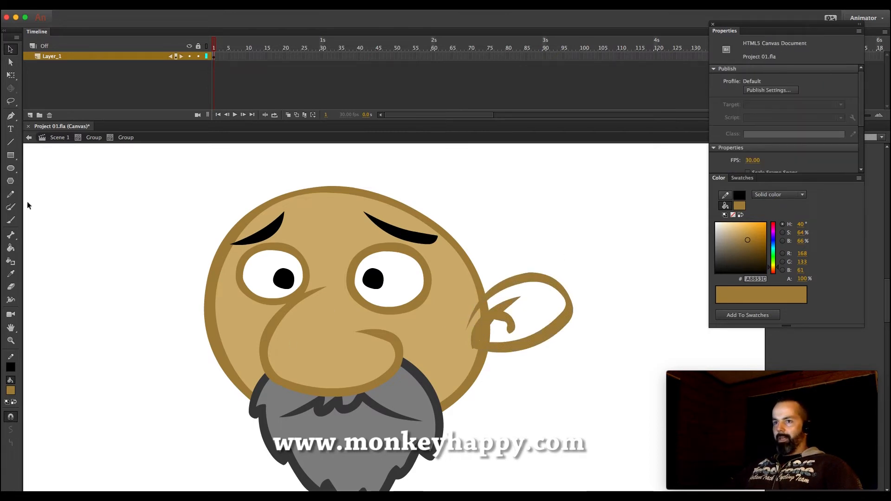
- Fill the ear with the skin tone #D1B273 sampled from the face, closing its open edge with a temporary pencil line that is deleted
left_click(10, 194)
left_click(10, 274)
left_click(465, 302)
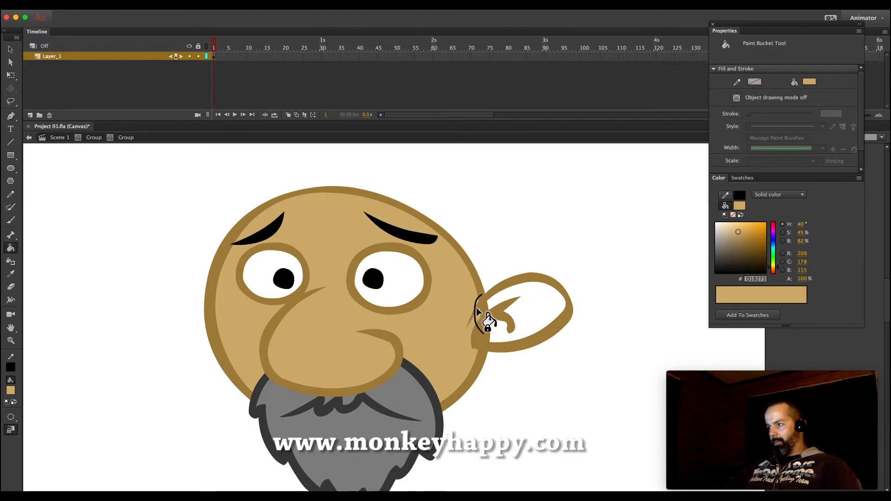
left_click(509, 304)
left_click(10, 49)
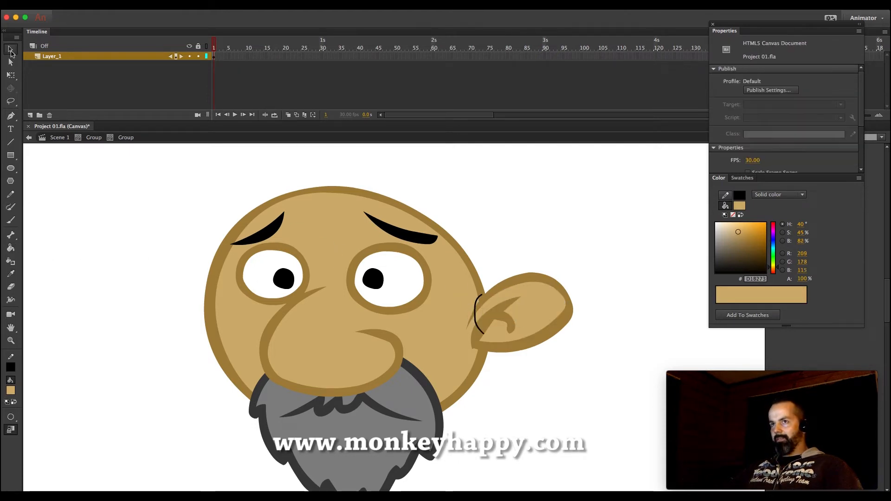
left_click(477, 308)
key("Delete")
- Duplicate the ear group onto the opposite side of the head and flip the copy horizontally
left_click(531, 324)
left_click_drag(531, 324, 187, 293)
left_click(605, 369)
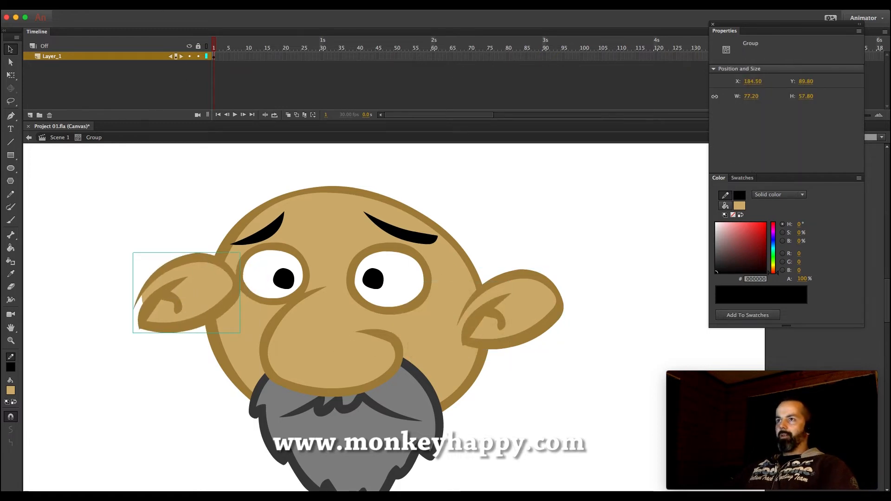
left_click(164, 5)
mouse_move(201, 117)
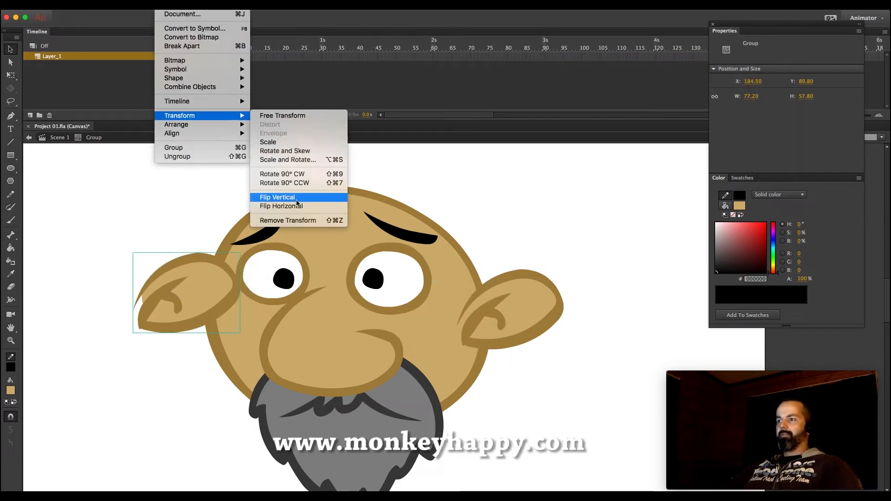
left_click(281, 206)
left_click_drag(199, 302, 201, 307)
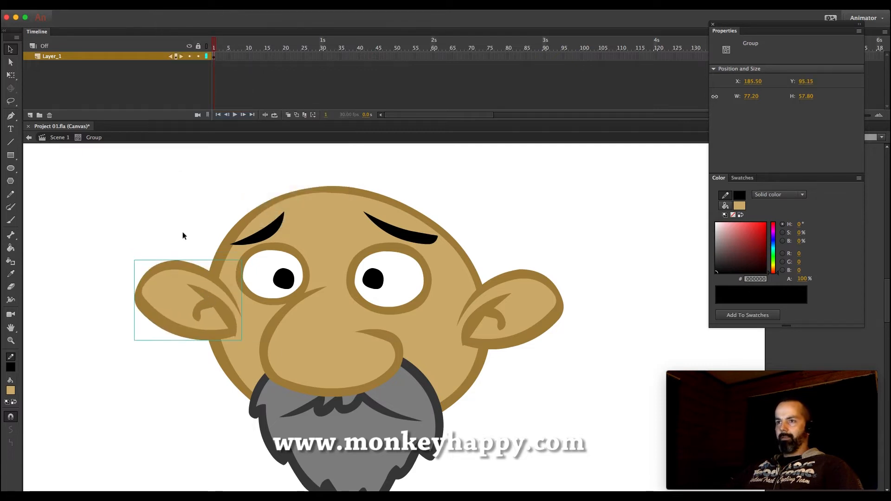
- Send the flipped ear behind the head, shift it slightly outward and scale it down
key("alt+shift+Down")
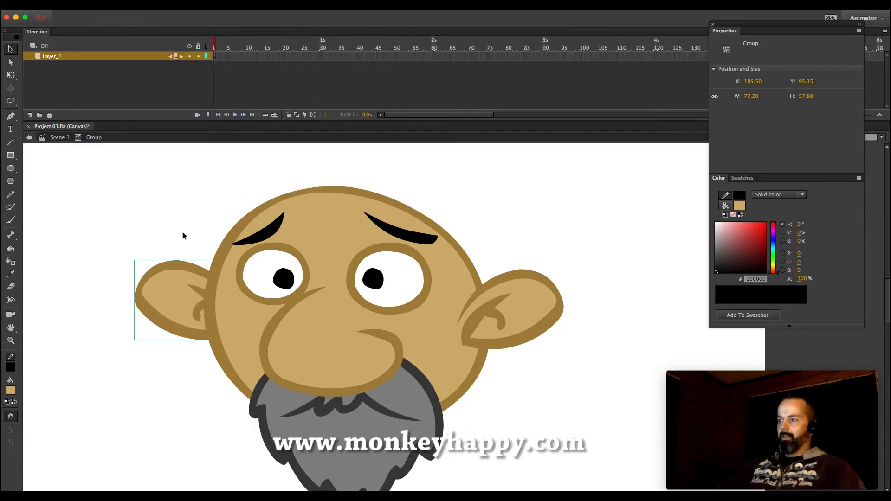
left_click_drag(181, 304, 173, 304)
left_click(216, 204)
left_click(165, 273)
key("q")
left_click_drag(128, 262, 149, 261)
left_click(193, 217)
- Brush a pointed hair tuft outline about 107 by 85 above the original ear in the dark gray sampled from the beard outline
key("i")
left_click(9, 340)
left_click(385, 343)
left_click_drag(605, 426, 400, 214)
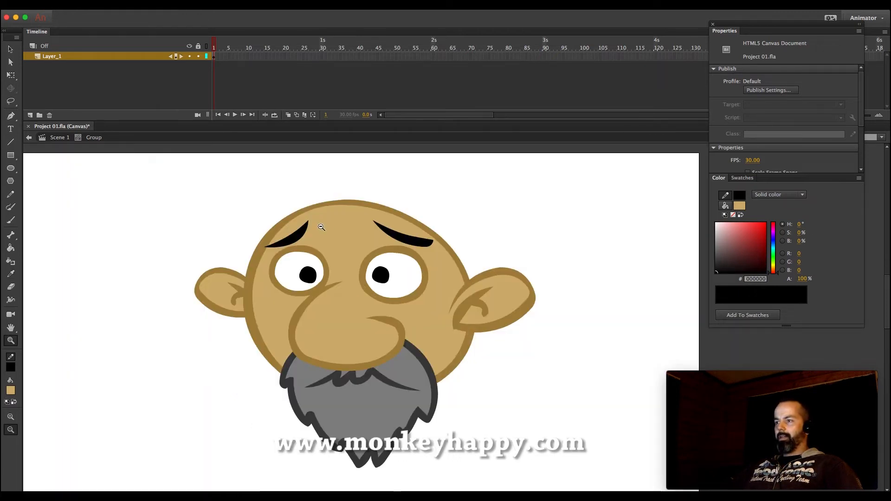
scroll(321, 227, "up", 2)
left_click(11, 51)
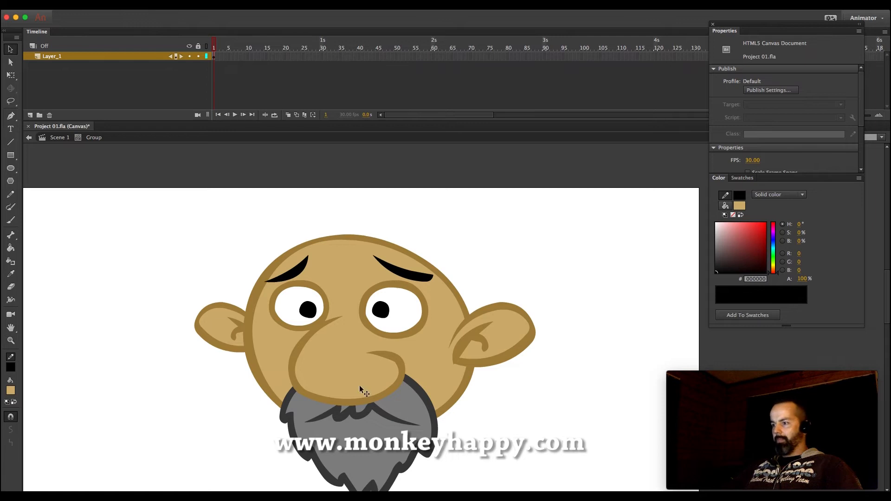
left_click(10, 274)
left_click(425, 393)
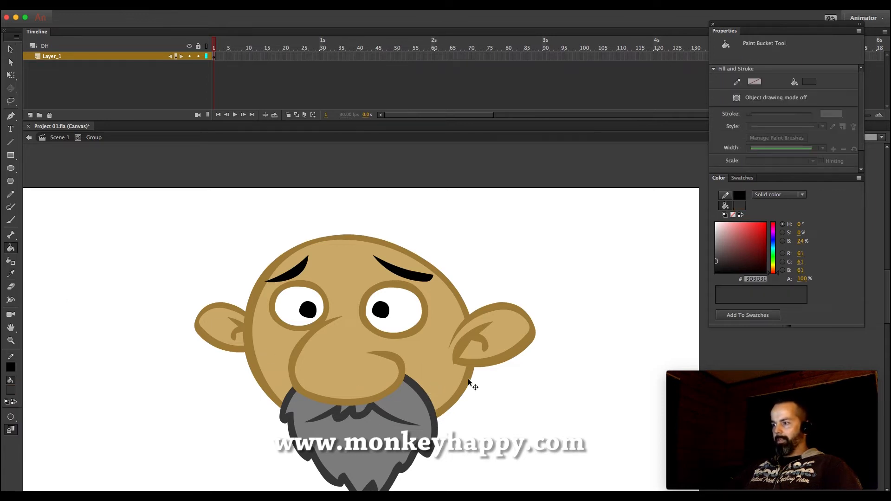
key("b")
mouse_move(446, 349)
left_mouse_down()
mouse_move(441, 307)
mouse_move(461, 273)
mouse_move(479, 280)
mouse_move(566, 246)
mouse_move(510, 286)
mouse_move(528, 291)
mouse_move(446, 344)
mouse_move(441, 278)
mouse_move(466, 253)
mouse_move(465, 274)
mouse_move(483, 275)
mouse_move(541, 251)
mouse_move(444, 346)
left_mouse_up()
key("ctrl+z")
- Fill the hair tuft with the gray #868686 sampled from the beard, and smooth the whole tuft drawing
left_click(10, 274)
left_click(398, 408)
left_click(485, 311)
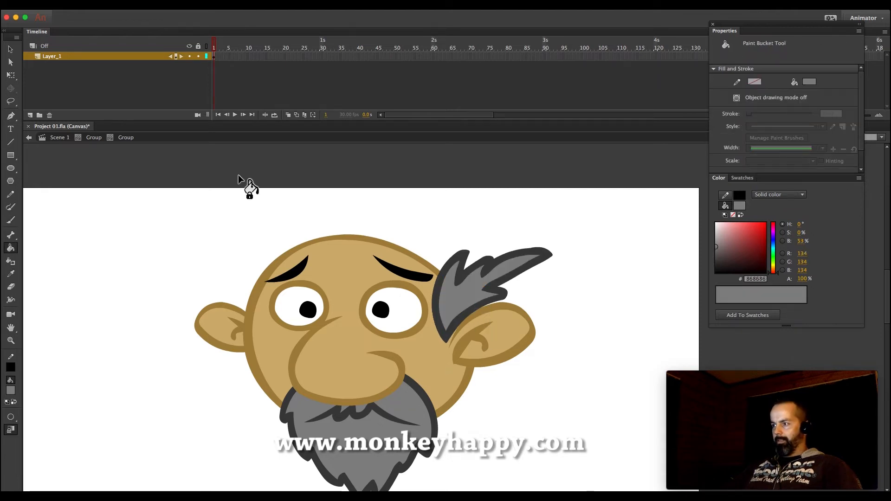
left_click(11, 50)
left_click_drag(400, 216, 650, 390)
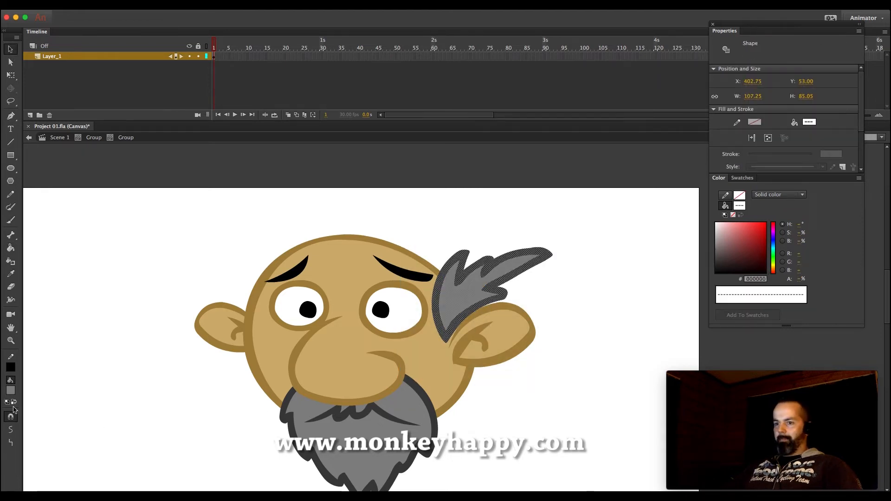
left_click(567, 273)
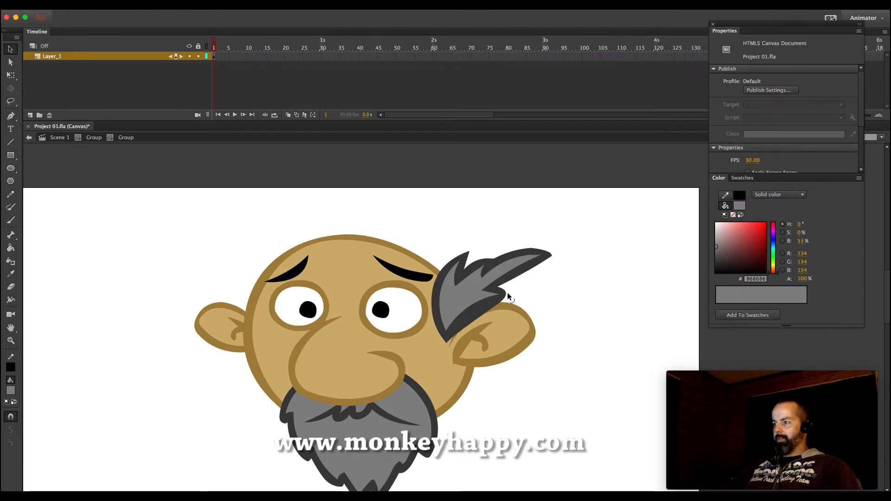
- Try a wavy brush stroke in the smallest brush size beside the head, and delete it
key("b")
left_click(12, 457)
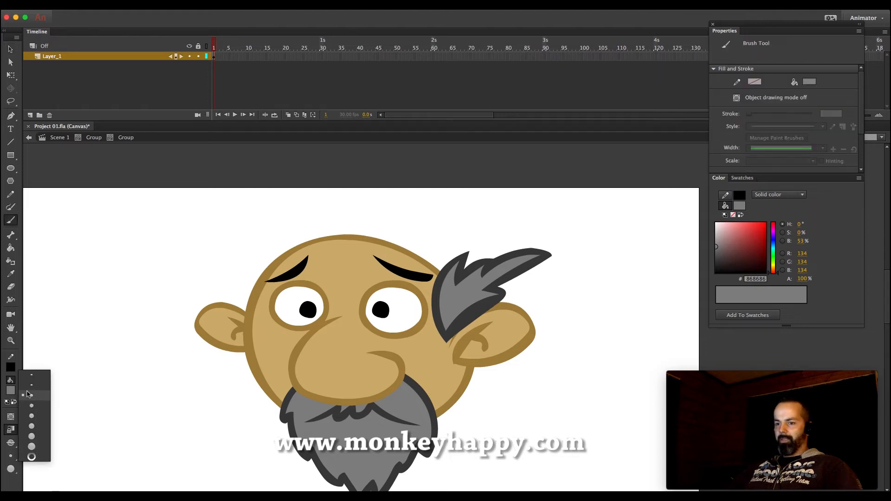
left_click(39, 375)
mouse_move(573, 377)
left_mouse_down()
mouse_move(554, 412)
mouse_move(605, 437)
left_mouse_up()
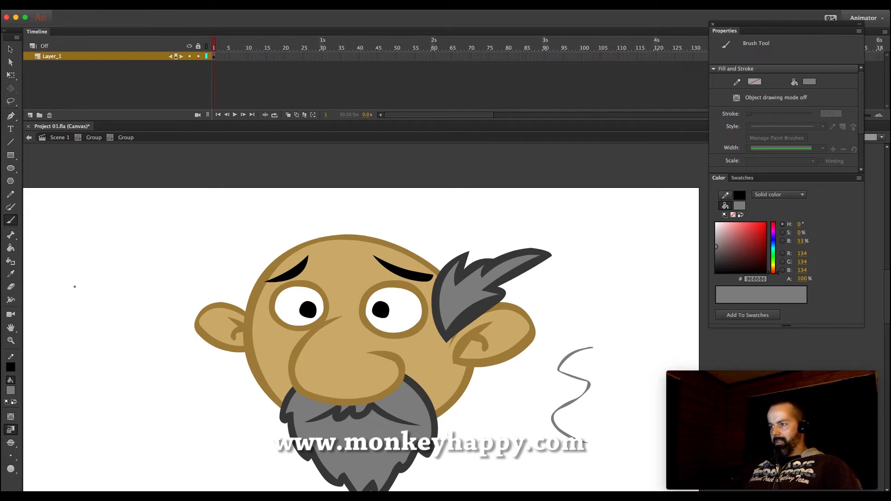
key("v")
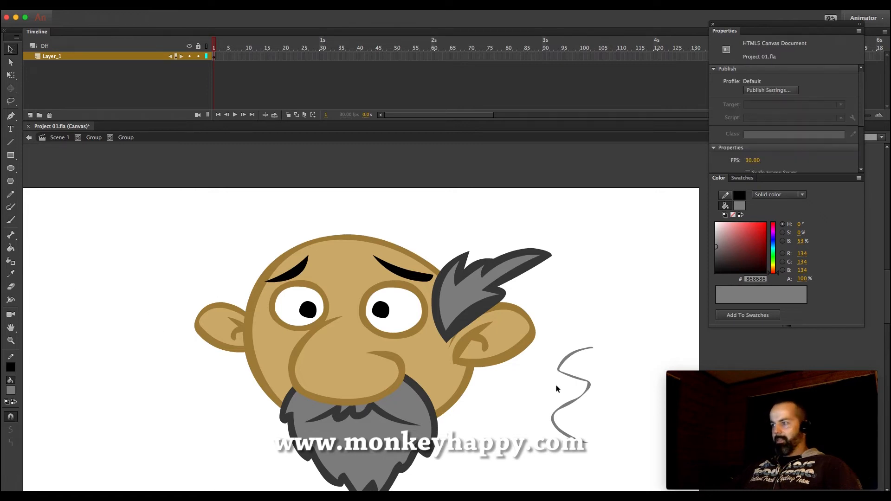
left_click(584, 388)
key("Delete")
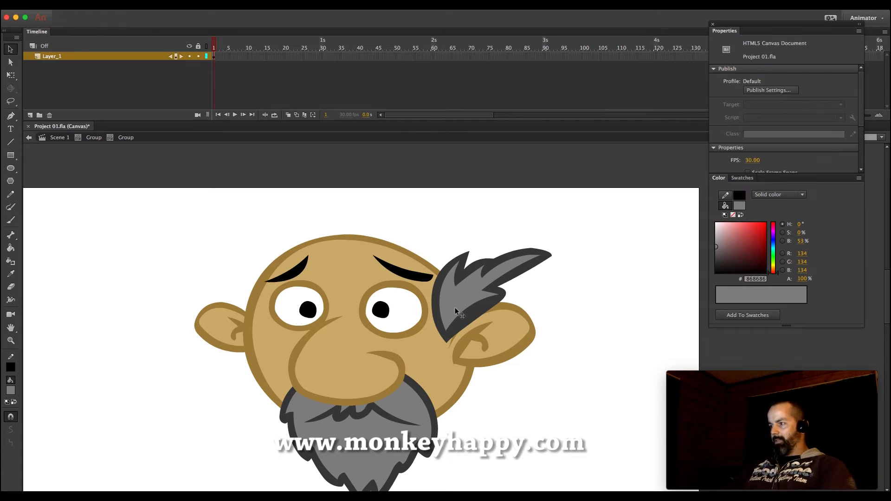
- Return to the head group, position the hair tuft above the ear and scale it down to about 86 by 68
left_click(489, 295)
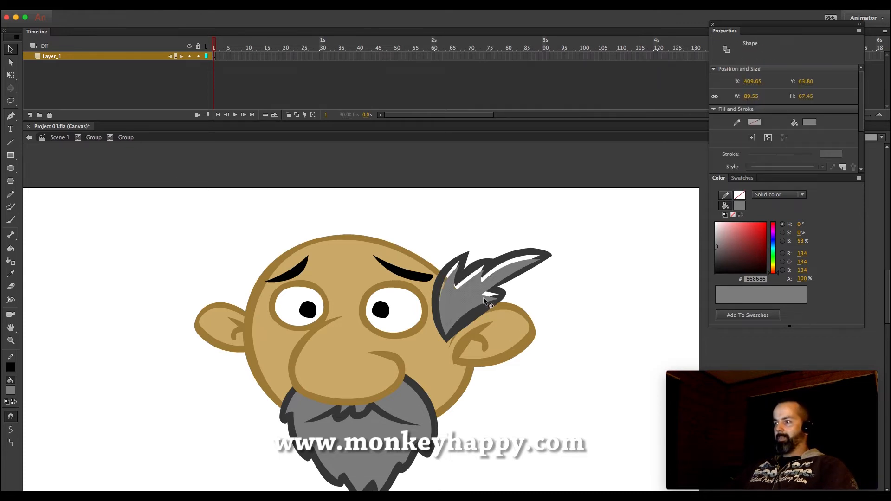
left_click(93, 137)
left_click_drag(487, 277, 492, 281)
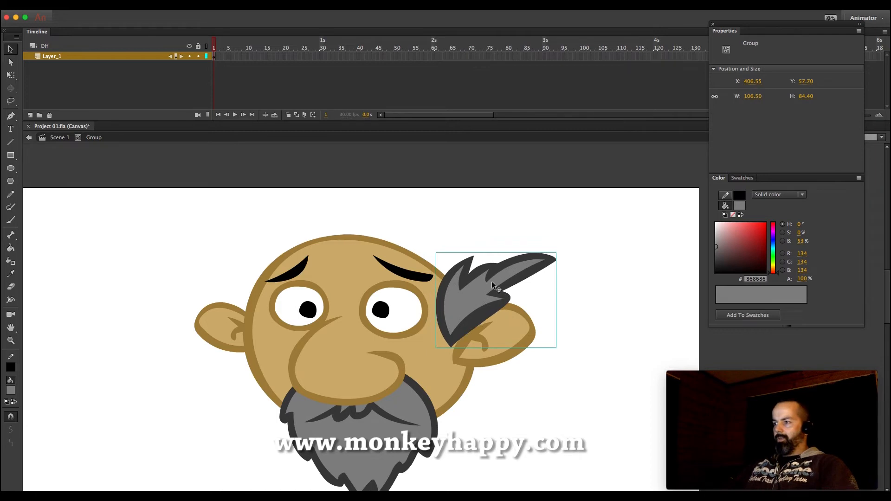
key("super+z")
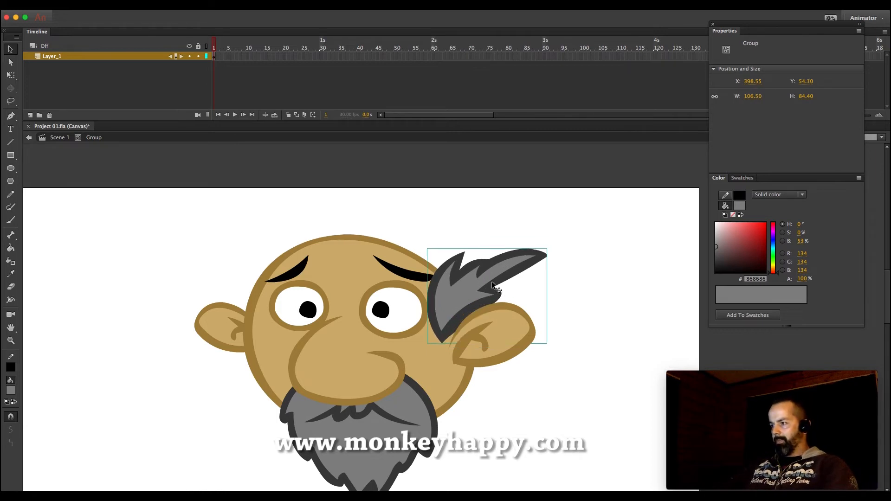
left_click_drag(491, 282, 492, 282)
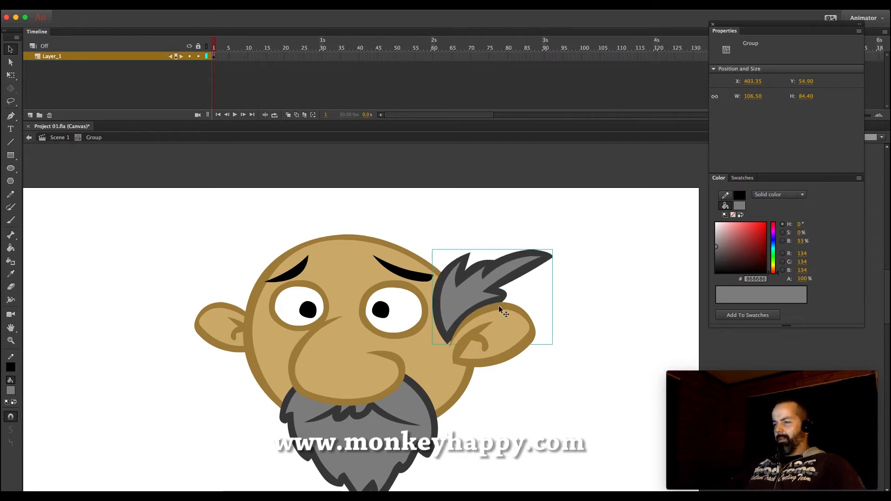
left_click_drag(552, 250, 534, 272)
- Copy and paste the hair tuft, flip the copy horizontally, and fit it about 77 wide above the opposite ear
key("super+c")
key("super+v")
left_click_drag(442, 313, 249, 309)
left_click(141, 5)
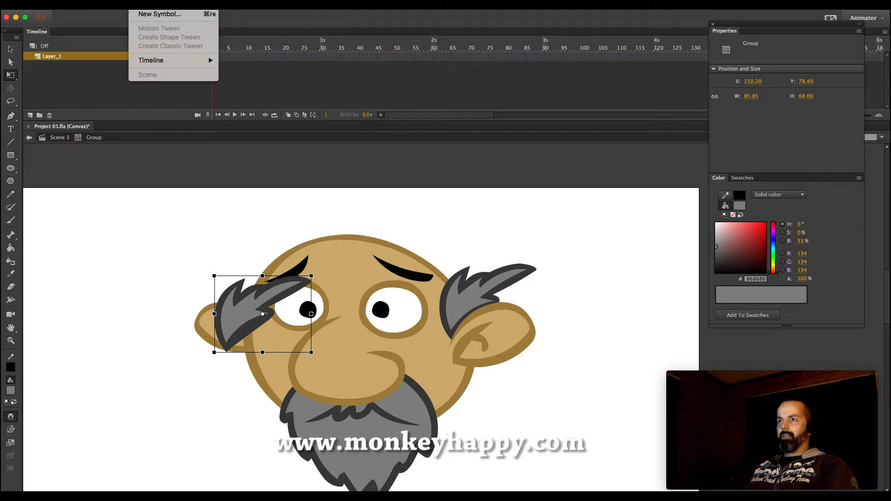
mouse_move(167, 5)
mouse_move(194, 120)
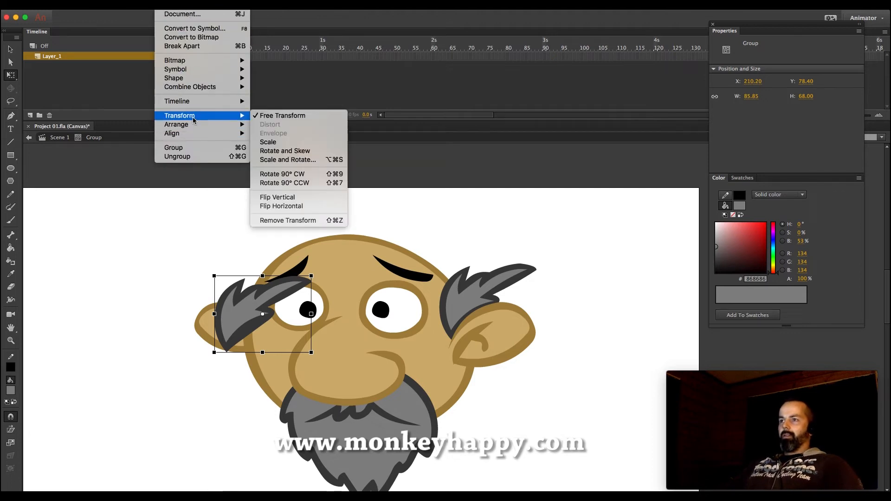
left_click(281, 206)
left_click_drag(274, 308, 232, 295)
left_click_drag(268, 265, 266, 258)
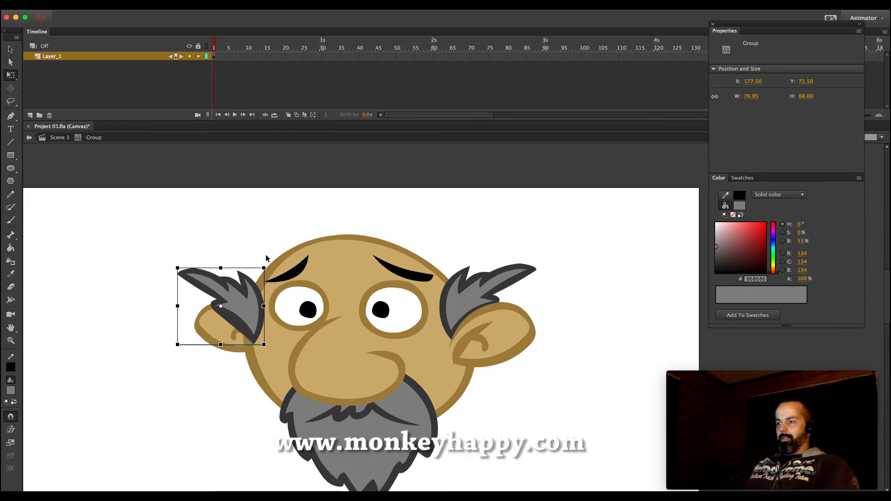
- Send the copied tuft behind the face but in front of the ear, and nudge it down and inward
key("super+Down")
key("super+Down")
key("super+Up")
key("Down")
key("Down")
key("Down")
key("Down")
key("Right")
key("Right")
key("Right")
key("Right")
left_click(291, 219)
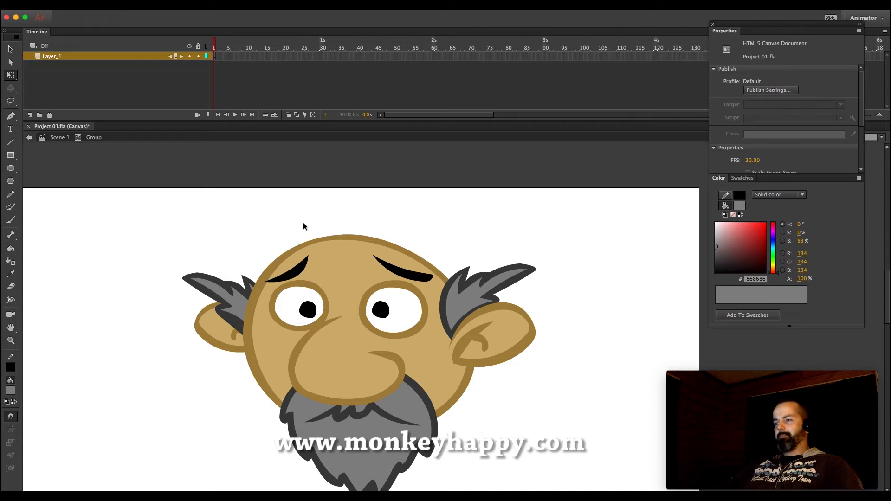
- Brush a single curly hair rising from the top of the head in the dark gray #3D3D3D, using a larger brush size
left_click(10, 249)
double_click(267, 278)
key("b")
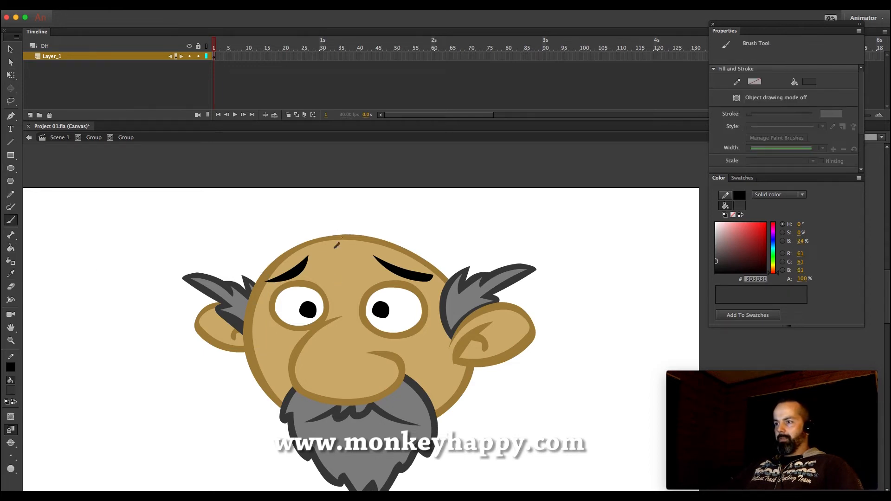
left_click(8, 454)
left_click(32, 390)
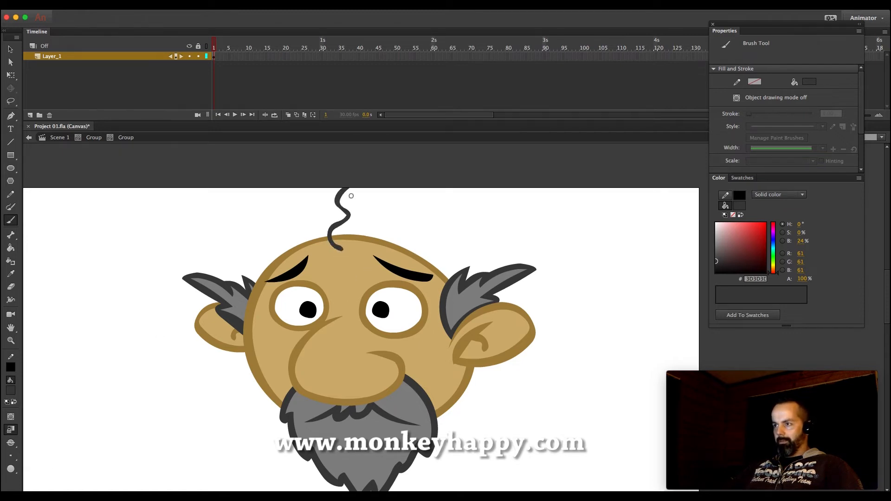
- Taper the curly hair and shrink it to about 15 by 39, and return to the head group
left_click(14, 51)
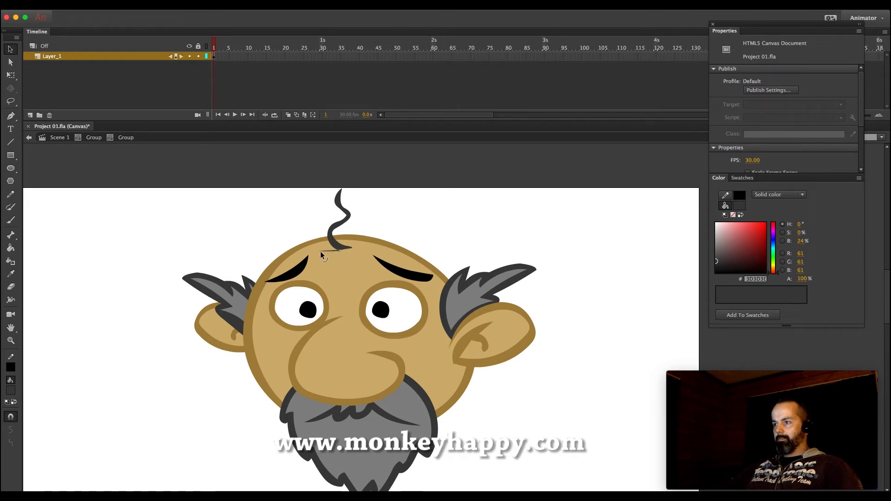
left_click(346, 253)
key("q")
left_click_drag(352, 188, 354, 201)
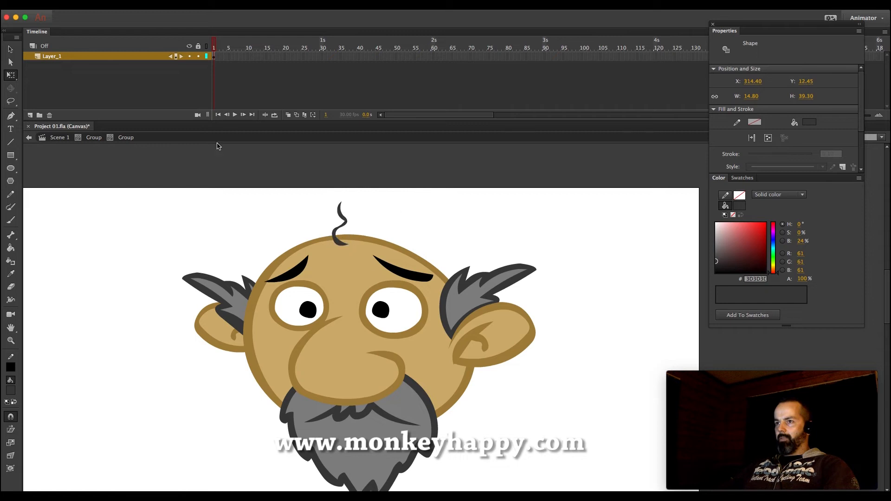
left_click(93, 138)
left_click(344, 221)
left_click(261, 245)
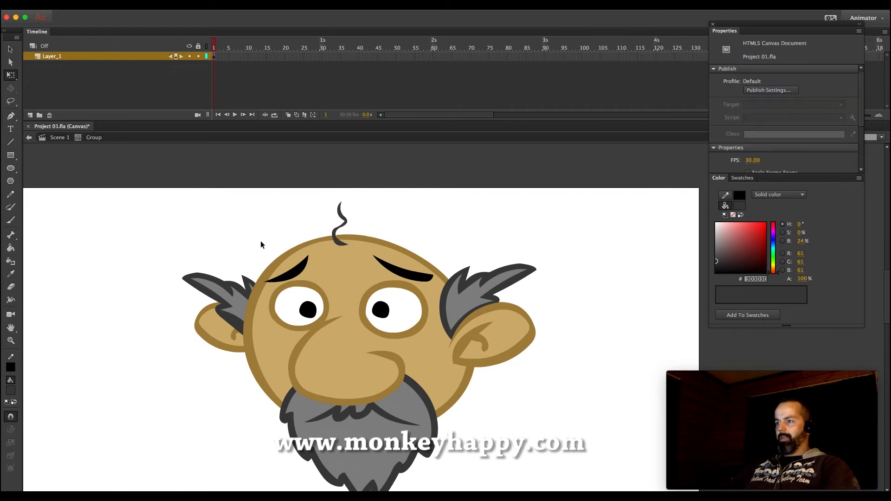
- Select all parts of the head group together and examine the context commands available for the selection
left_click_drag(160, 227, 564, 448)
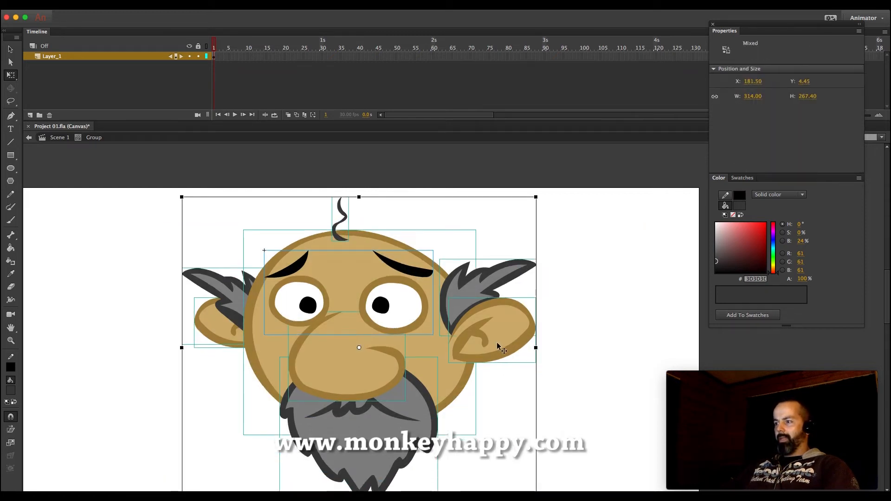
right_click(407, 297)
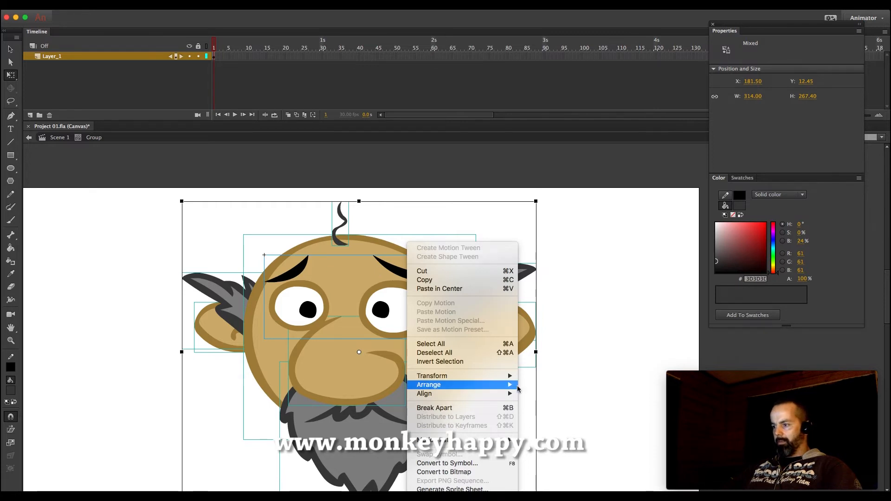
left_click(602, 350)
left_click(527, 435)
left_click_drag(514, 446, 227, 215)
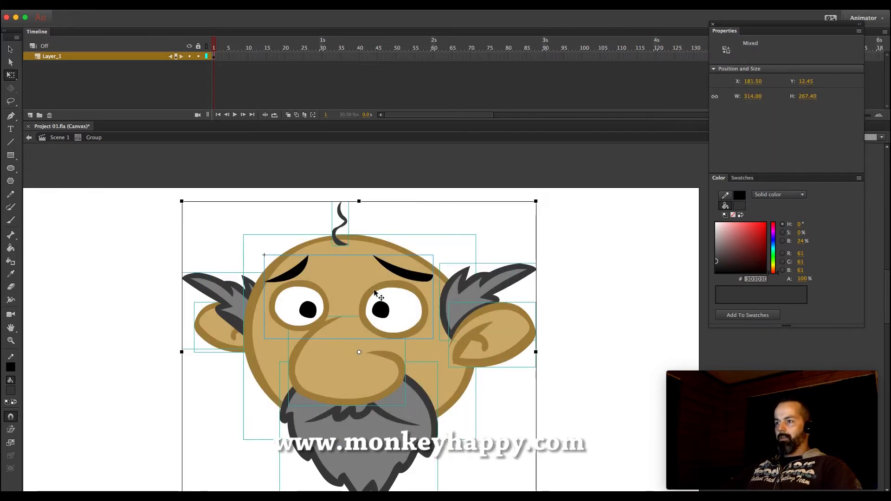
right_click(374, 297)
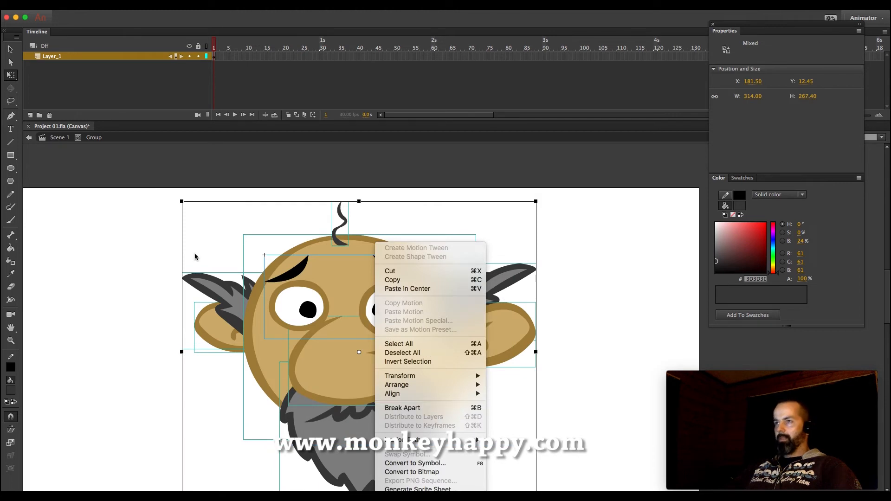
left_click(122, 240)
left_click(120, 262)
- Select all parts of the head and convert them to a movie clip symbol named Head
left_click(292, 322)
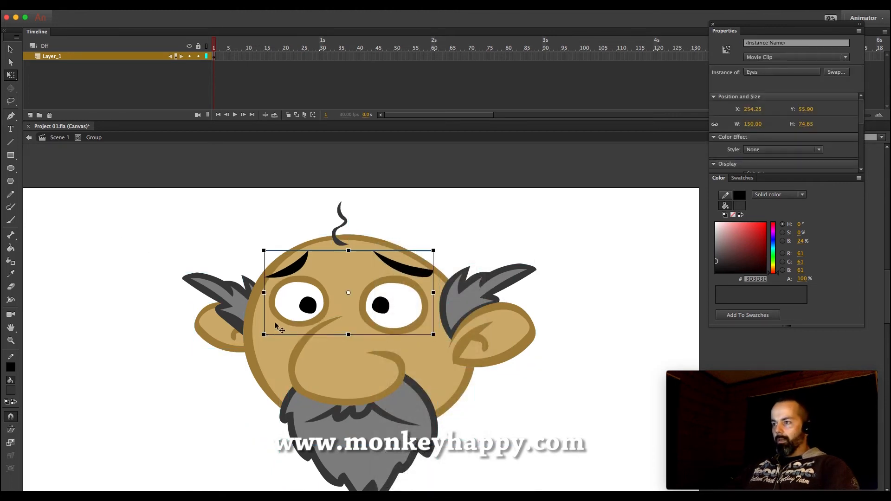
left_click_drag(203, 229, 547, 428)
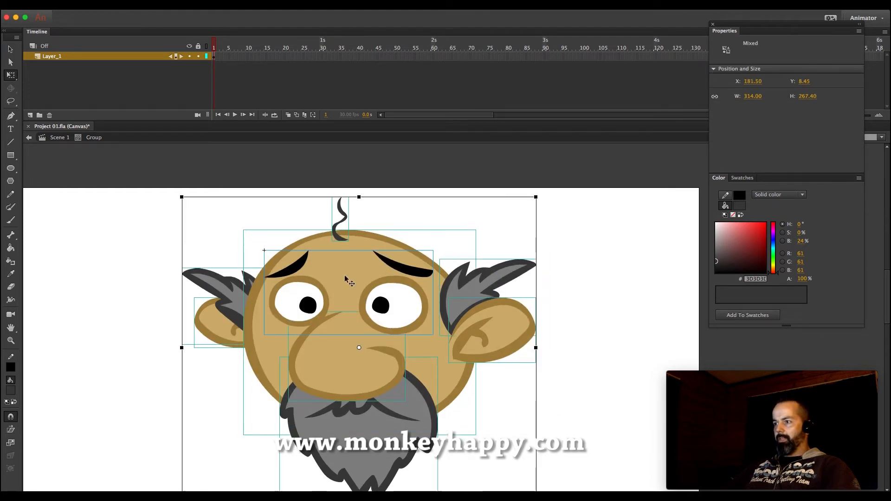
left_click(171, 6)
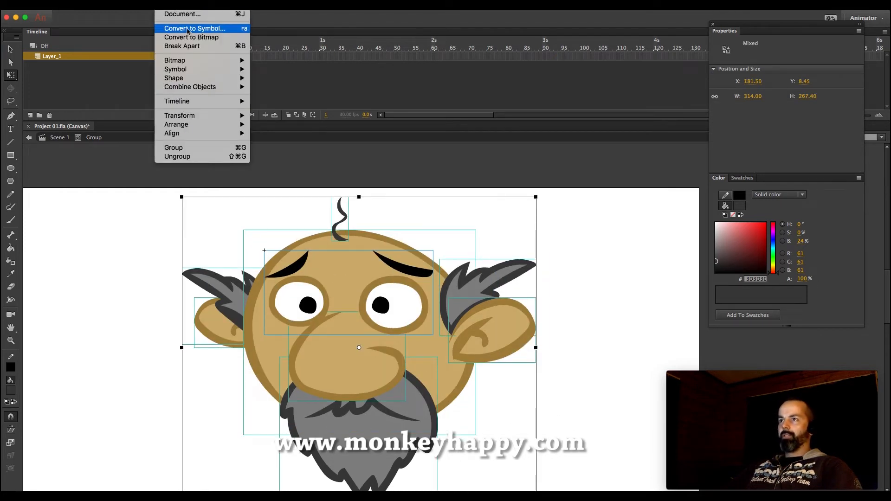
left_click(188, 28)
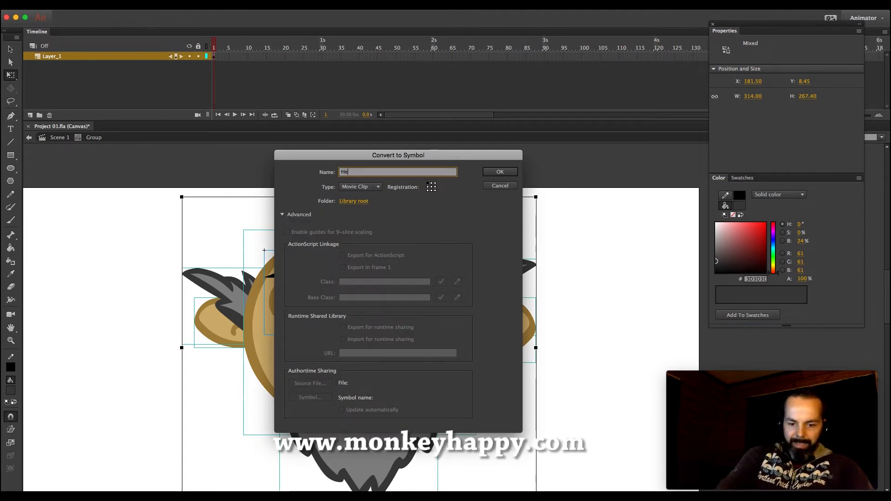
key("Return")
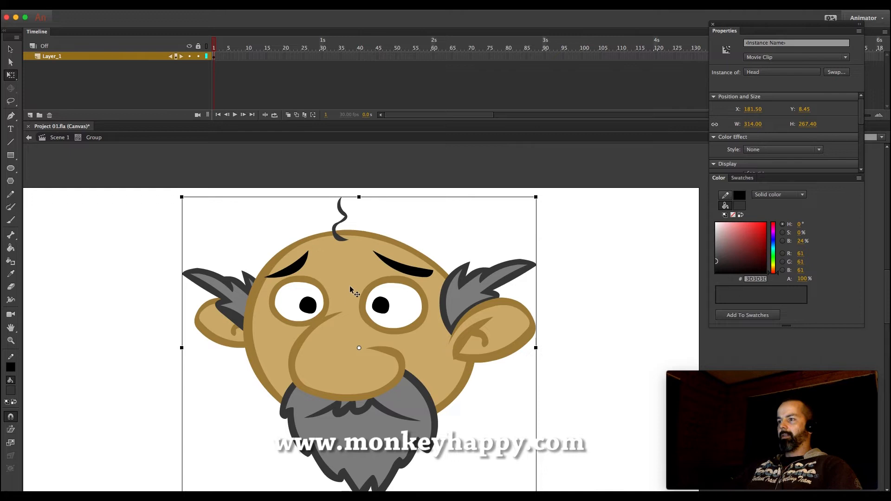
- Open the Head symbol for editing and distribute all its parts to separate layers
double_click(344, 273)
left_click(123, 249)
left_click_drag(249, 214, 484, 402)
right_click(370, 306)
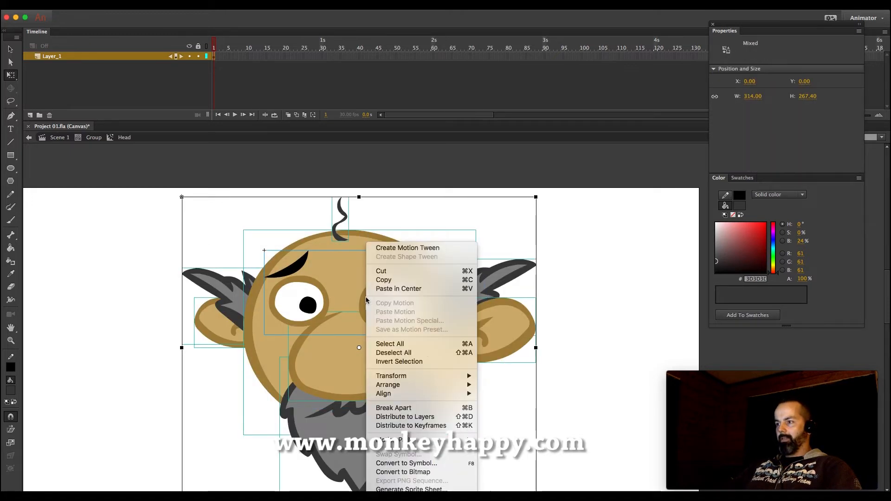
left_click(432, 420)
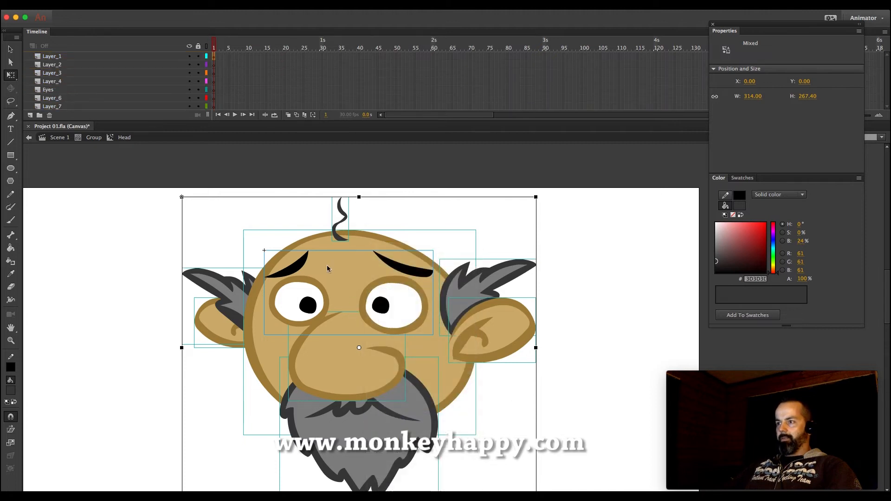
left_click(182, 217)
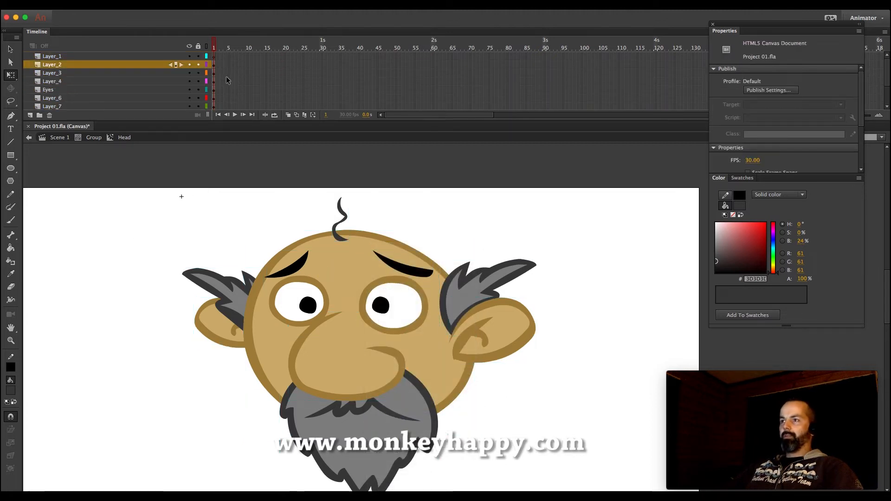
- Reorder the layers inside Head so the nose layer, Layer_6, sits directly above the Eyes layer
scroll(225, 86, "down", 3)
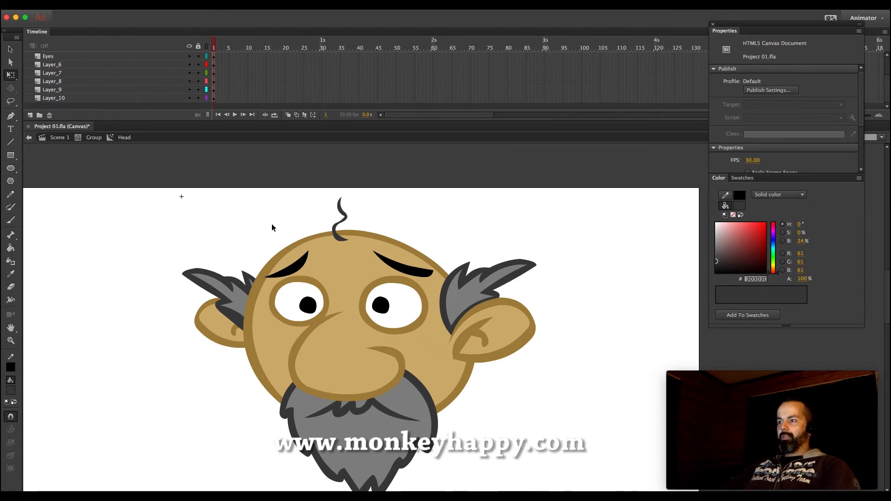
left_click(330, 355)
left_click_drag(330, 356, 328, 322)
key("ctrl+z")
key("q")
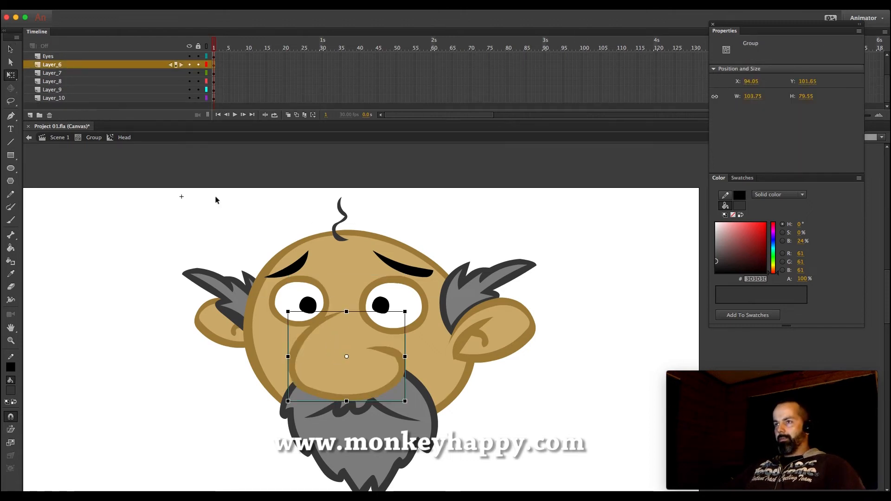
left_click_drag(112, 67, 100, 80)
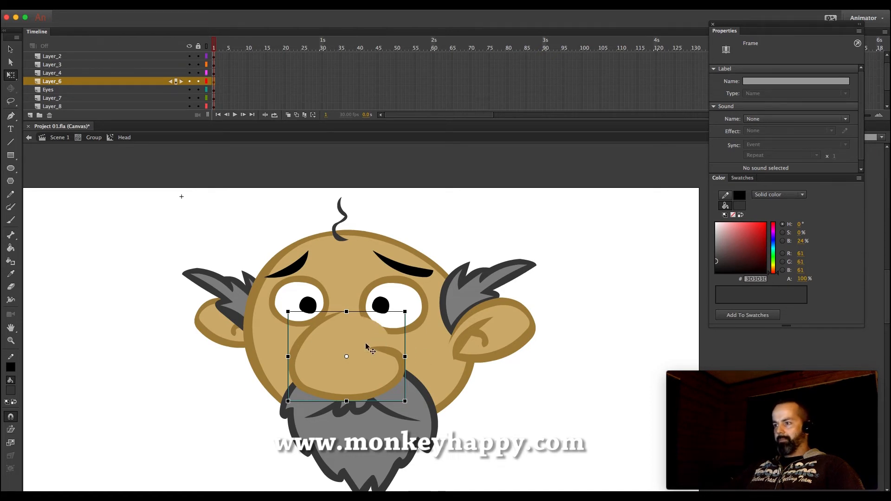
- Try moving the nose's transformation point up to its upper edge and transforming the nose around it
double_click(375, 325)
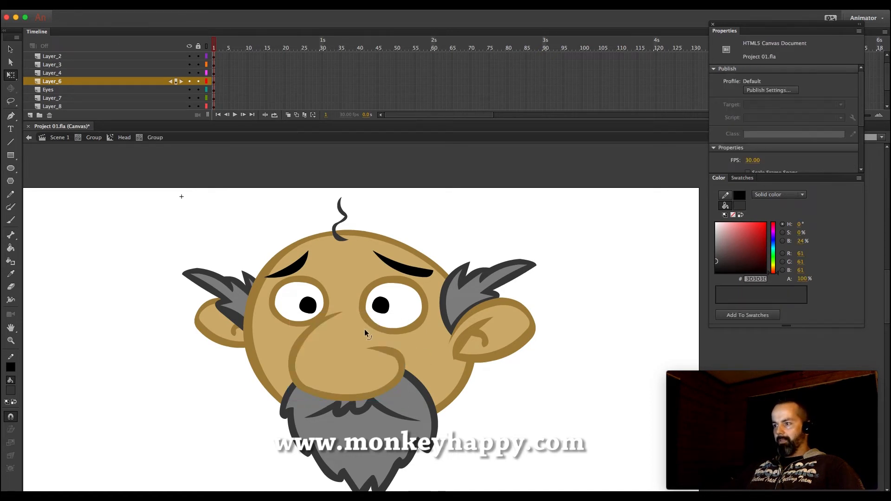
left_click(110, 138)
left_click(129, 233)
left_click(359, 363)
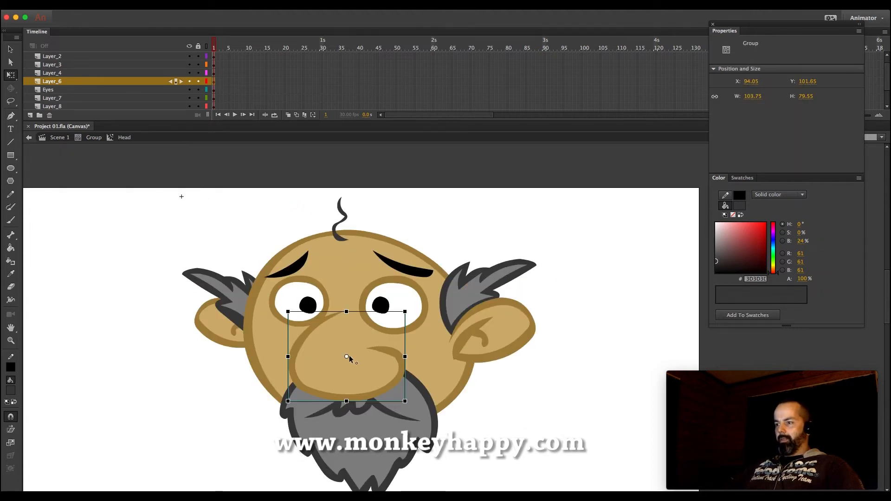
left_click_drag(346, 357, 347, 317)
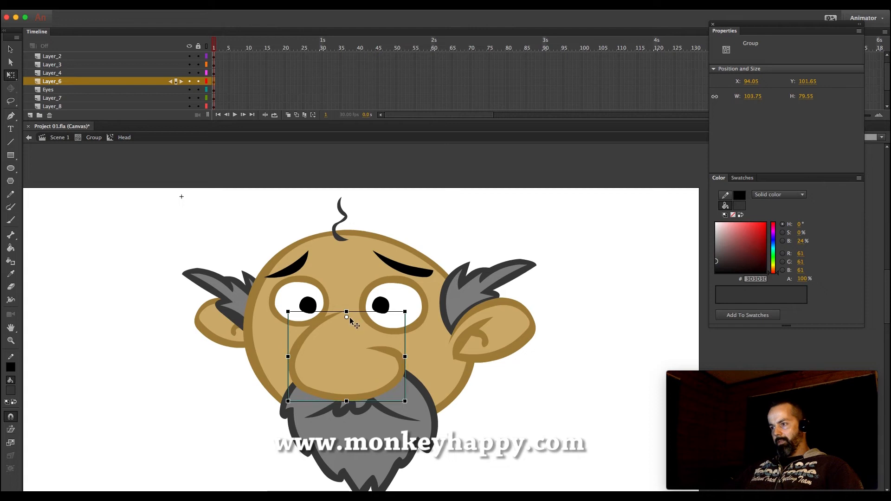
mouse_move(410, 407)
left_mouse_down()
mouse_move(502, 382)
mouse_move(387, 422)
mouse_move(488, 386)
mouse_move(288, 420)
mouse_move(417, 406)
left_mouse_up()
key("super+z")
- Check which layers hold the ears, beard, curly hair and face by selecting them, test-moving the face and undoing that move
left_click(482, 345)
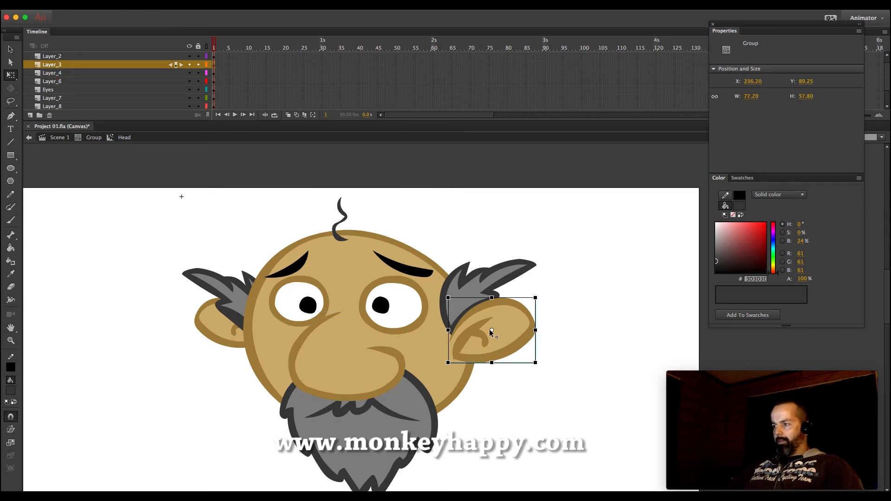
left_click(230, 330)
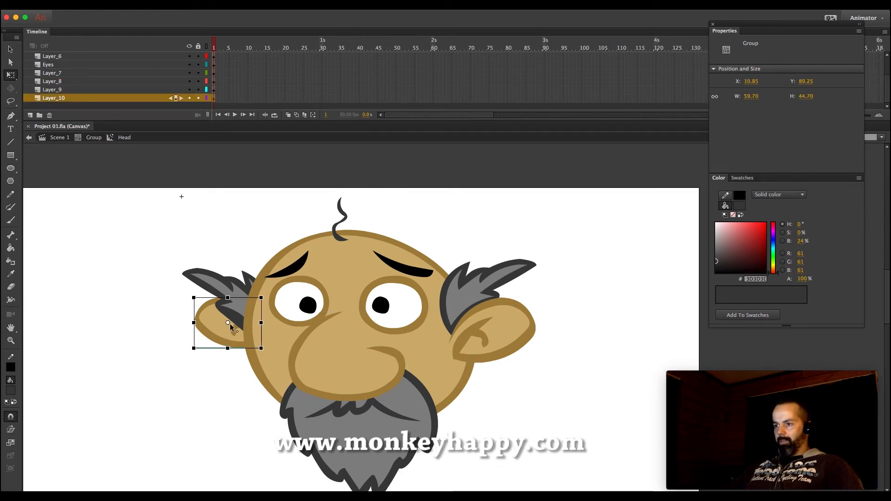
left_click(381, 415)
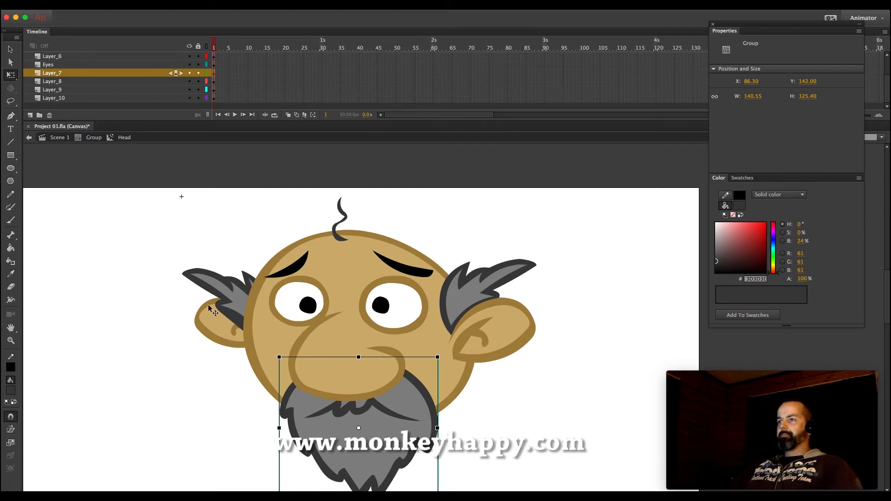
scroll(225, 65, "up", 2)
left_click(227, 64)
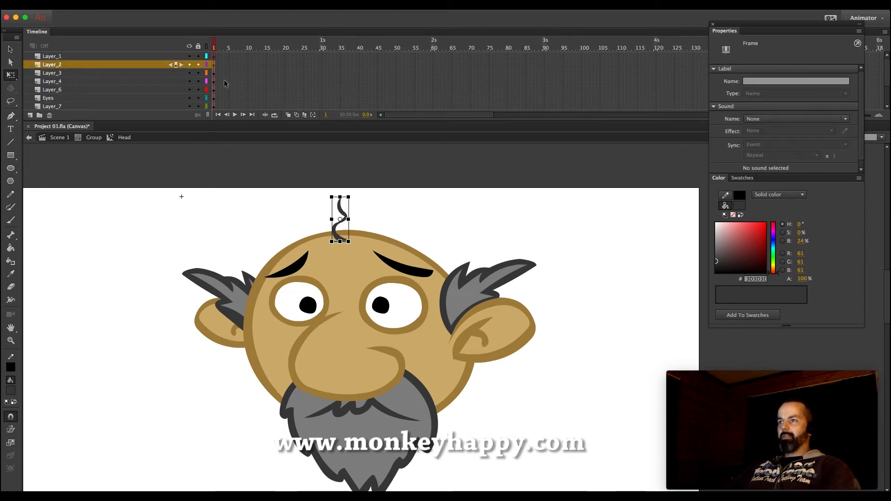
left_click_drag(348, 282, 398, 241)
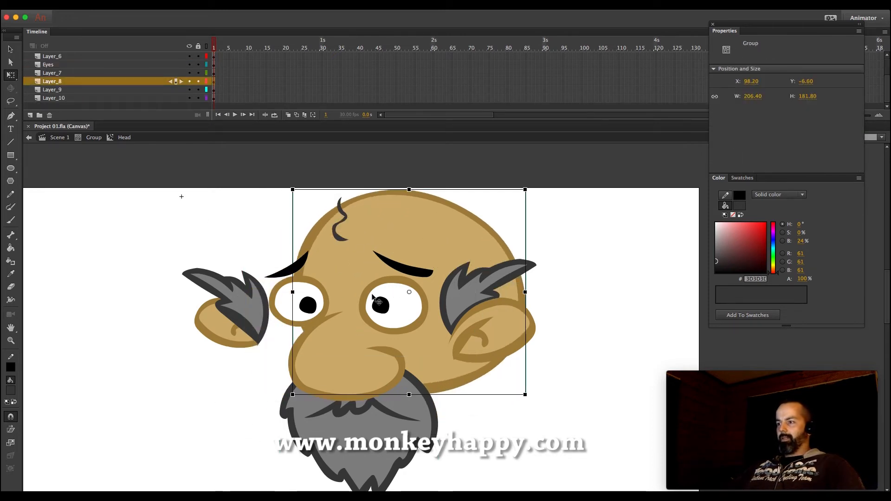
key("super+z")
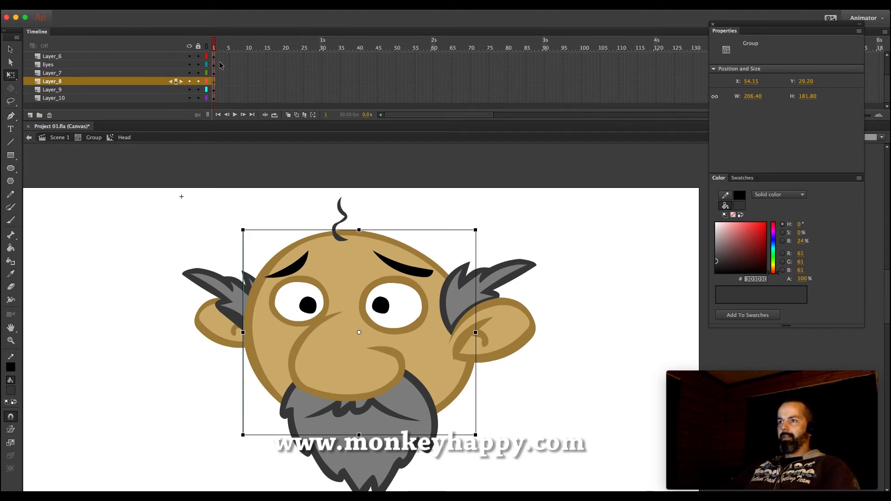
- Create classic tweens from frame 1 on the layers of all head parts
scroll(221, 65, "up", 3)
left_click_drag(214, 57, 215, 99)
right_click(216, 99)
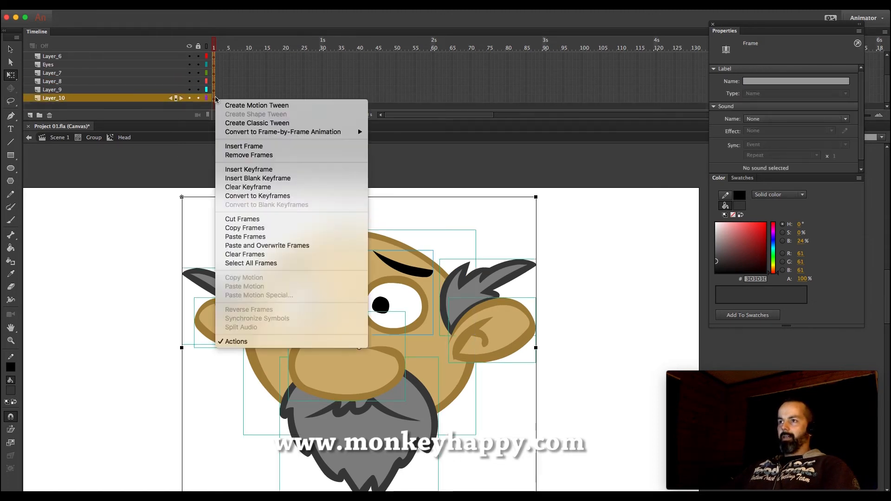
left_click(260, 93)
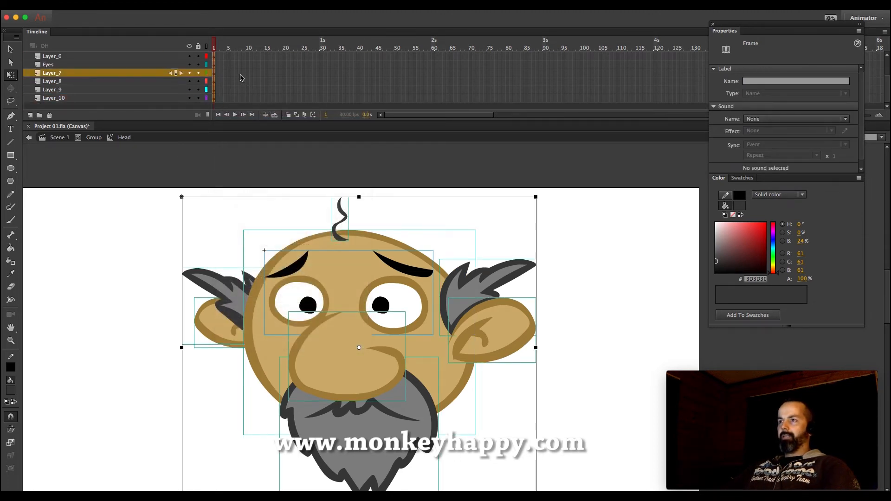
- Insert keyframes at frame 30 on the layers of all head parts
scroll(264, 62, "up", 2)
left_click(323, 64)
left_click_drag(320, 58, 320, 142)
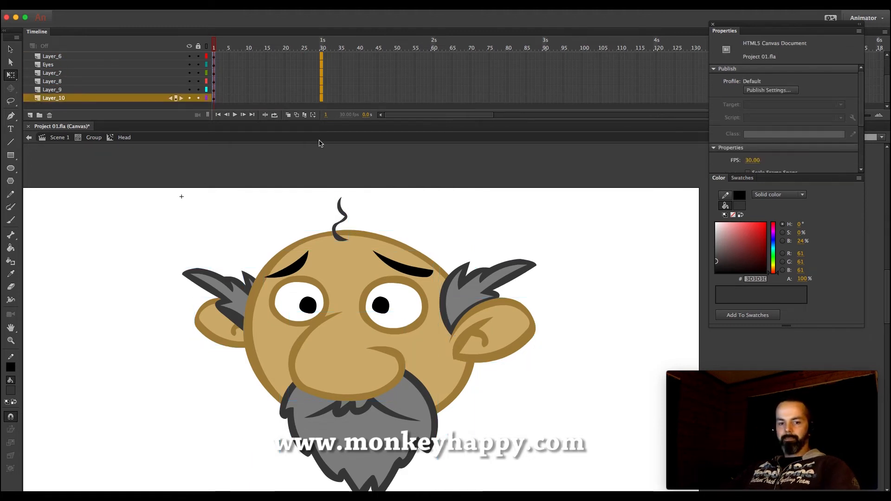
key("F6")
- At frame 30, raise the nose and rotate it about 20 degrees clockwise, and raise and slightly widen the eyes
left_click(365, 209)
left_click_drag(397, 347, 388, 317)
left_click_drag(405, 283, 420, 269)
left_click_drag(434, 237, 439, 238)
left_click(379, 295)
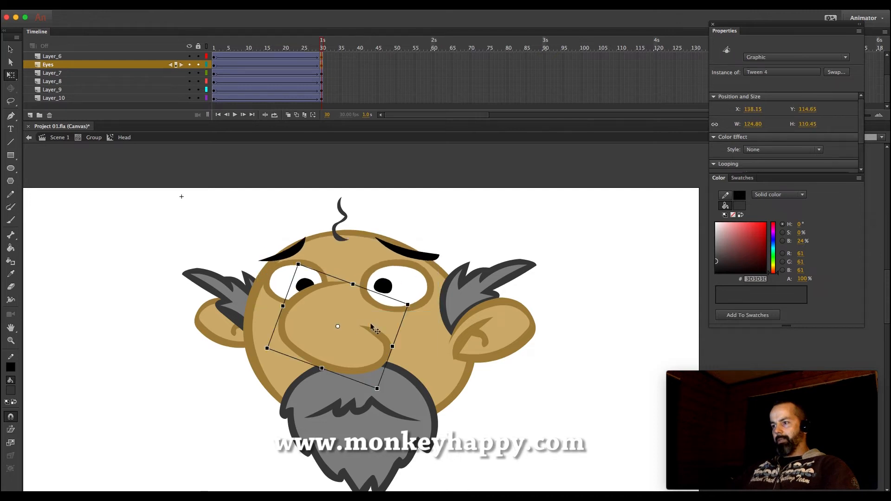
- At frame 30, move the beard up slightly and make it a little narrower
left_click(427, 397)
left_click_drag(438, 349, 432, 342)
left_click(475, 294)
- At frame 30, rotate the right ear with its hair tuft clockwise and the left ear with its tuft counterclockwise
left_click(514, 321)
left_click(524, 271, "shift")
left_click_drag(547, 263, 561, 278)
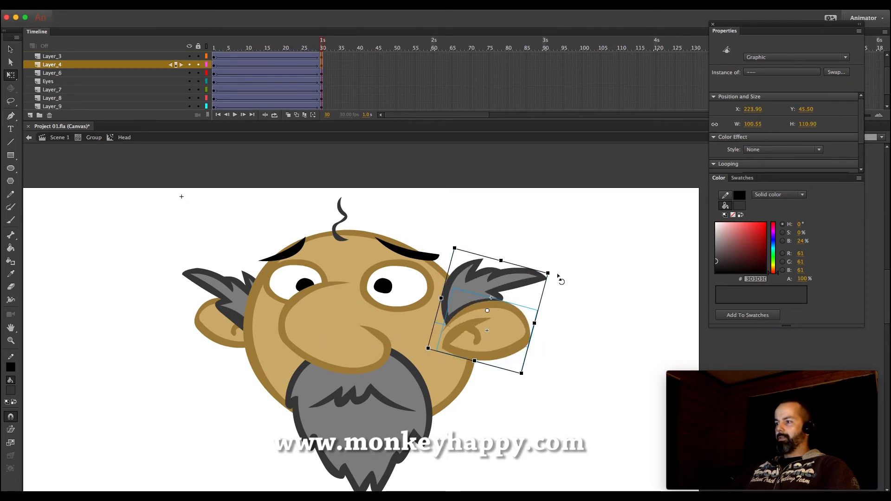
left_click(211, 303)
left_click_drag(189, 253, 230, 328)
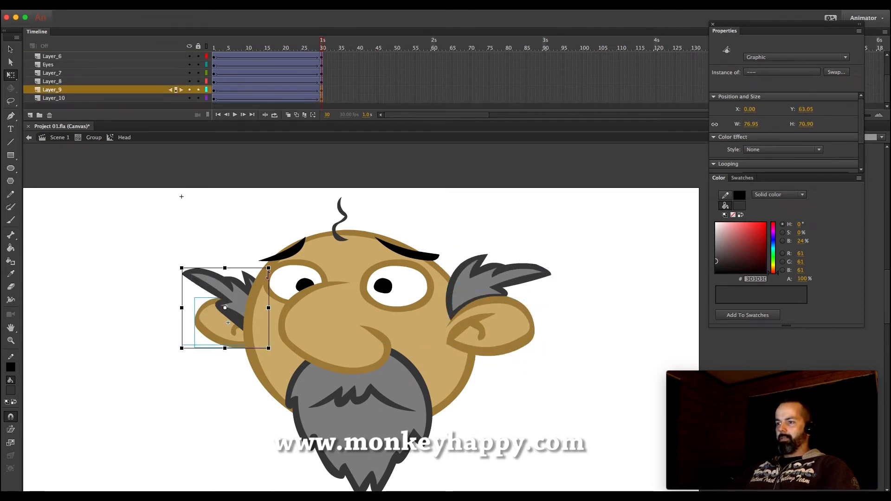
left_click_drag(264, 260, 253, 257)
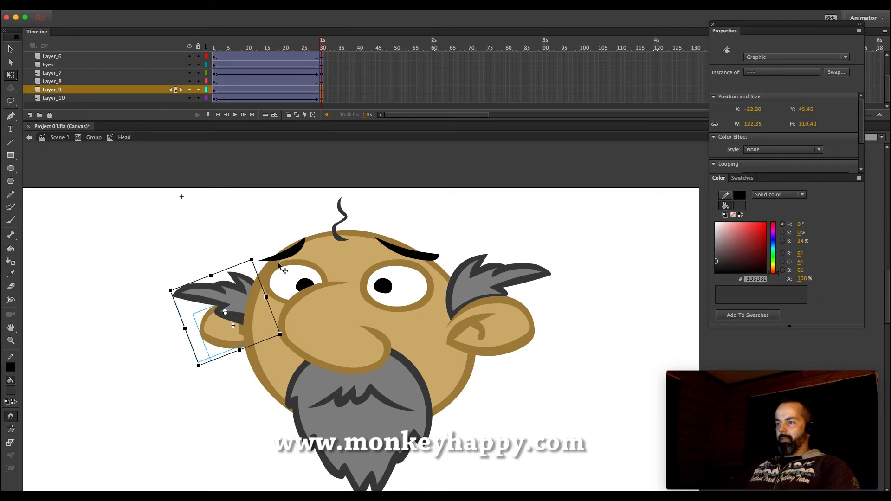
- Copy the frame 1 keyframes of all head part layers, paste them at frame 60, and play the animation
scroll(228, 105, "up", 1)
scroll(228, 105, "up", 3)
left_click_drag(214, 58, 220, 104)
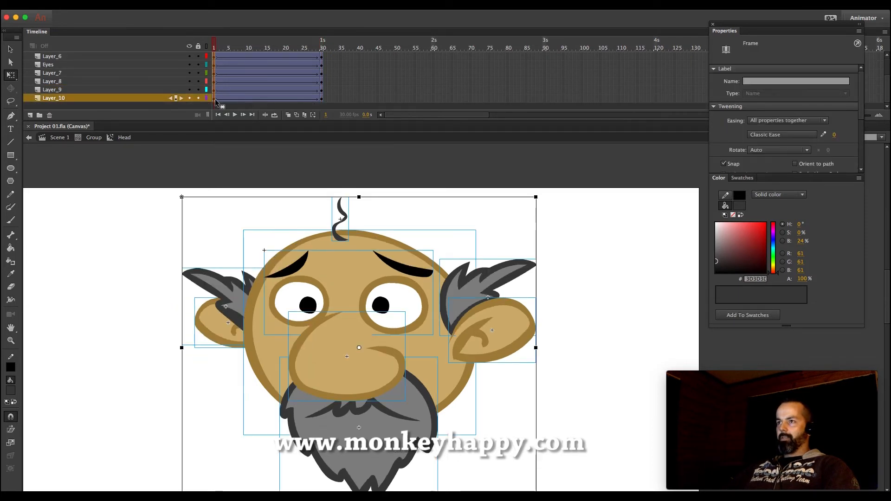
right_click(214, 98)
left_click(244, 225)
scroll(406, 74, "up", 2)
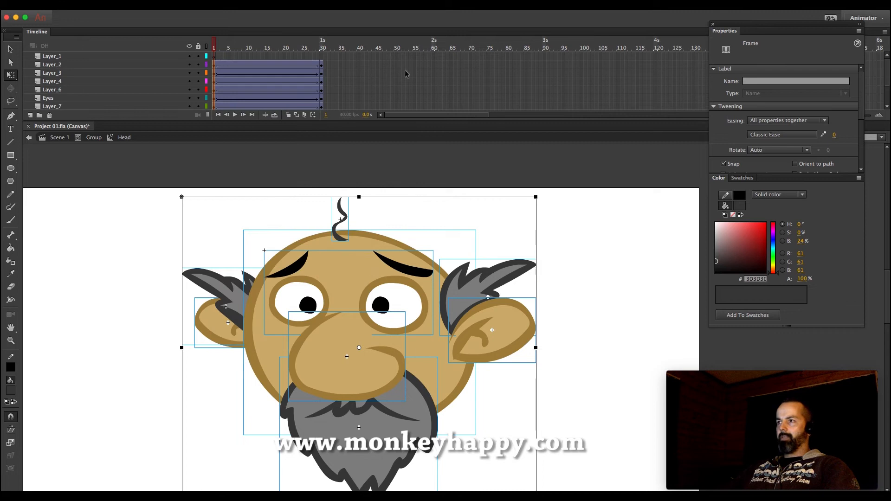
left_click_drag(433, 65, 432, 113)
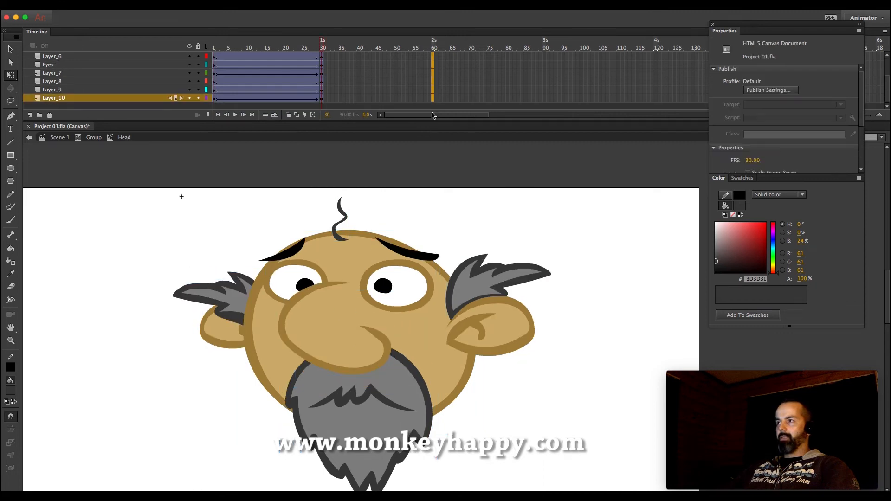
right_click(433, 99)
left_click(469, 238)
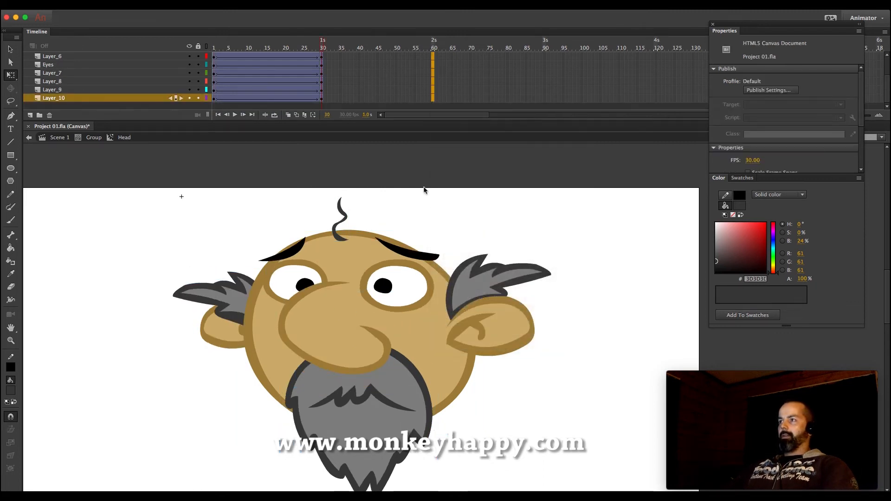
key("Return")
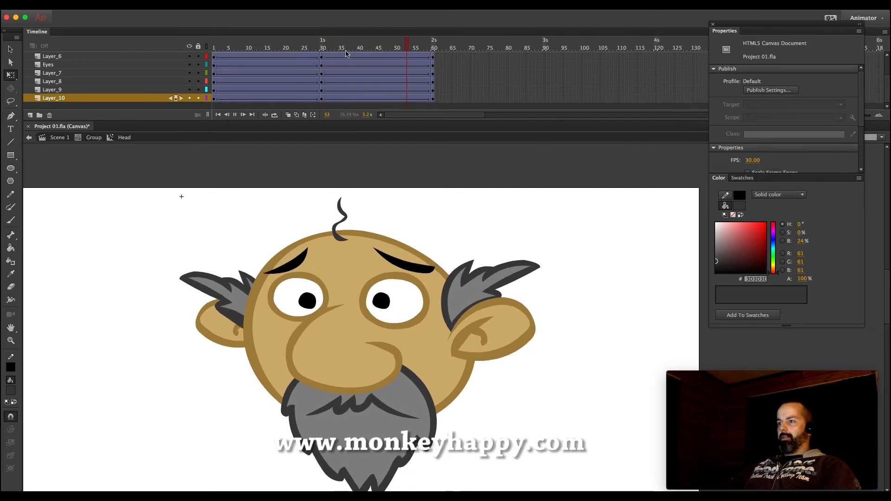
- At frame 30, raise the face slightly and skew it so its top leans right, and play the animation
left_click(323, 73)
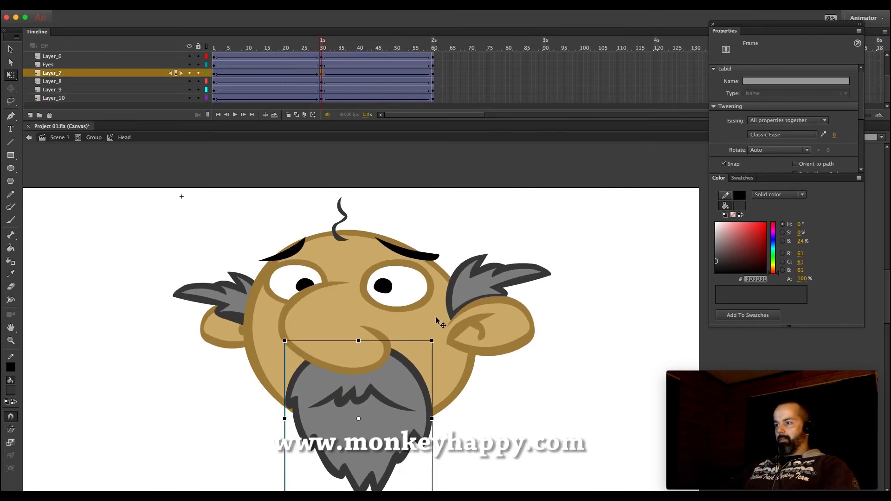
left_click(448, 334)
left_click_drag(430, 232, 441, 232)
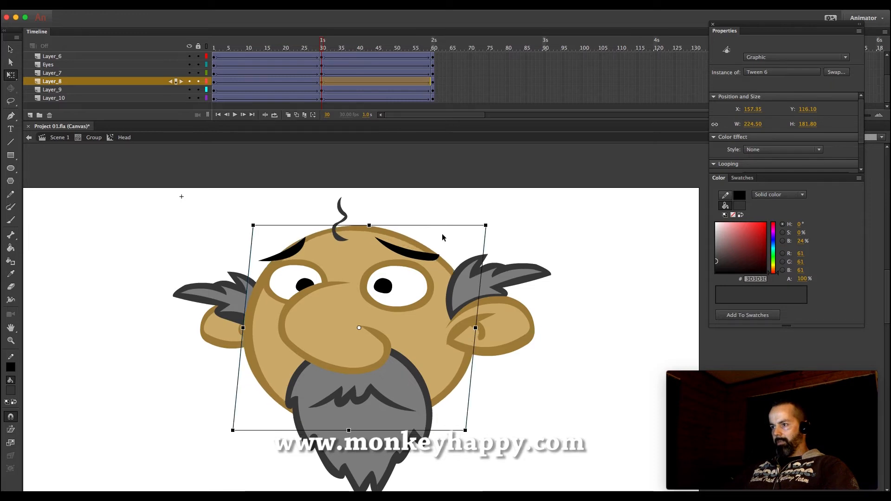
left_click(378, 210)
key("Return")
- At frame 30, shift the nose slightly right to an X position of 142.15
left_click(323, 56)
left_click(359, 335)
left_click_drag(359, 334, 364, 335)
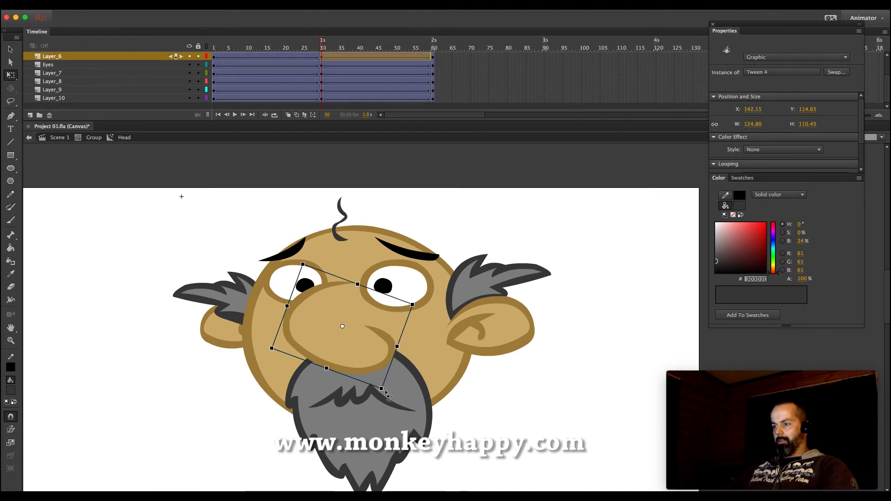
- At frame 30, widen the nose to 138.10, lower the eyes slightly, and play the animation
left_click_drag(381, 389, 351, 375)
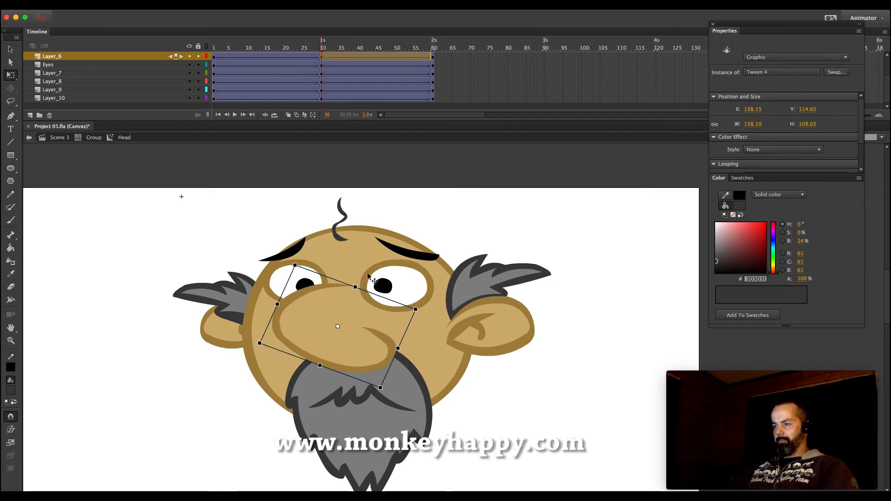
left_click(384, 281)
key("Return")
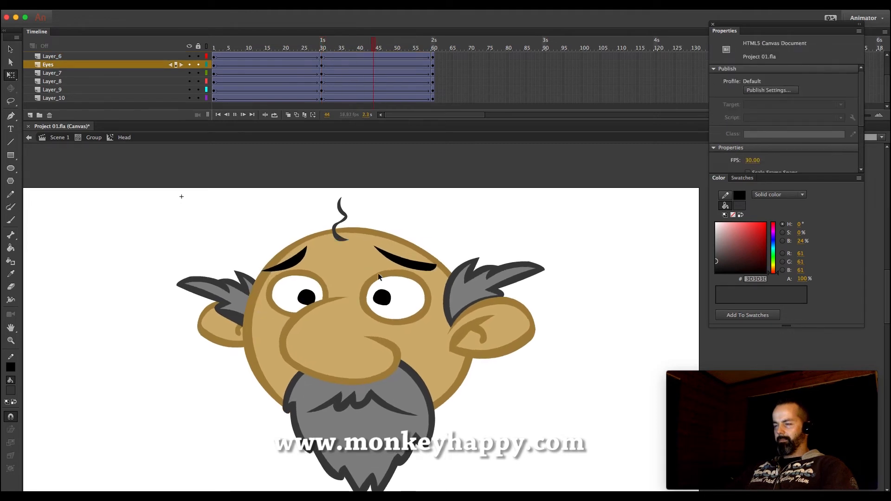
key("Return")
- At frame 30, skew the nose slightly so its left side sits lower, and play the animation
left_click(308, 349)
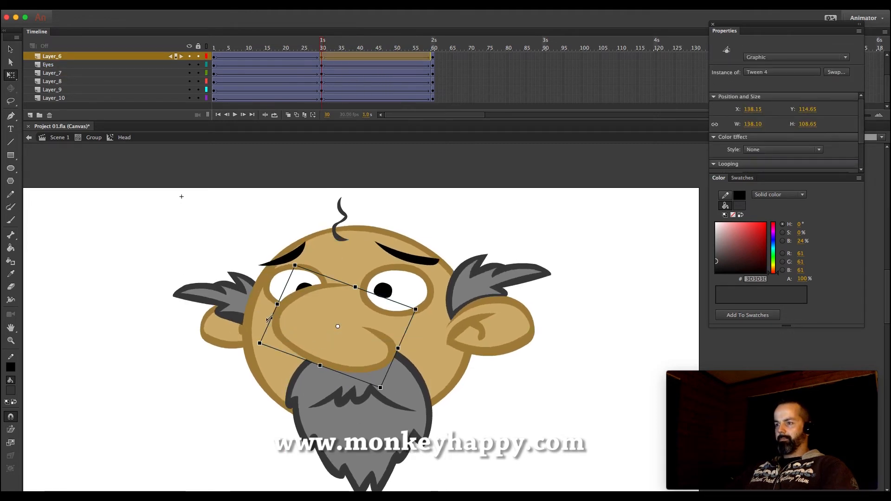
left_click_drag(269, 319, 269, 325)
key("Return")
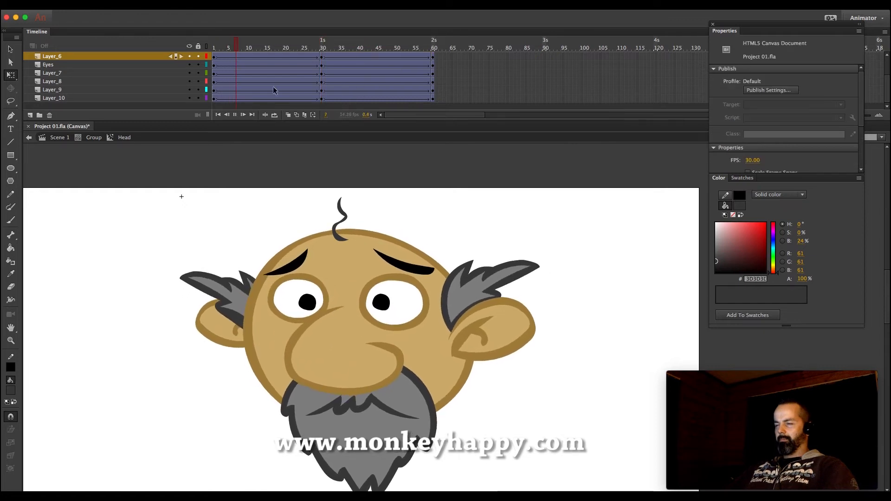
- At frame 30, raise all the head parts together slightly
left_click(322, 74)
left_click_drag(209, 224, 534, 383)
left_click(534, 368)
- At frame 30, narrow the face slightly, nudge the left ear and its hair tuft inward, and play the animation
left_click(474, 257)
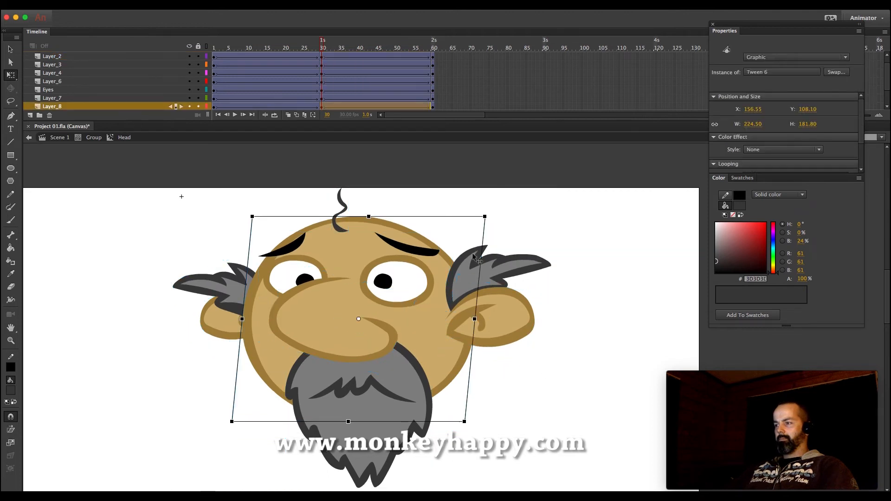
left_click_drag(486, 216, 480, 216)
left_click_drag(163, 244, 224, 324)
key("Return")
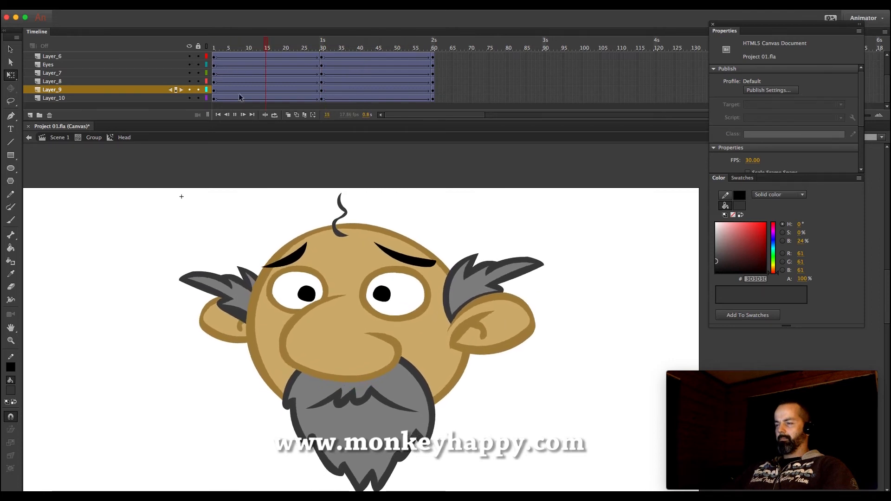
- At frame 30, tilt the hair curl on top of the head slightly to the right
key("z")
left_click(514, 352)
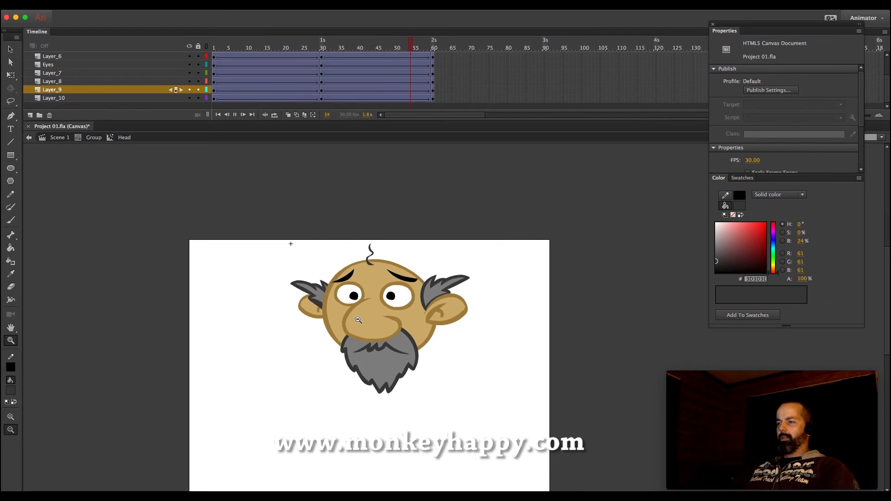
key("v")
left_click(323, 63)
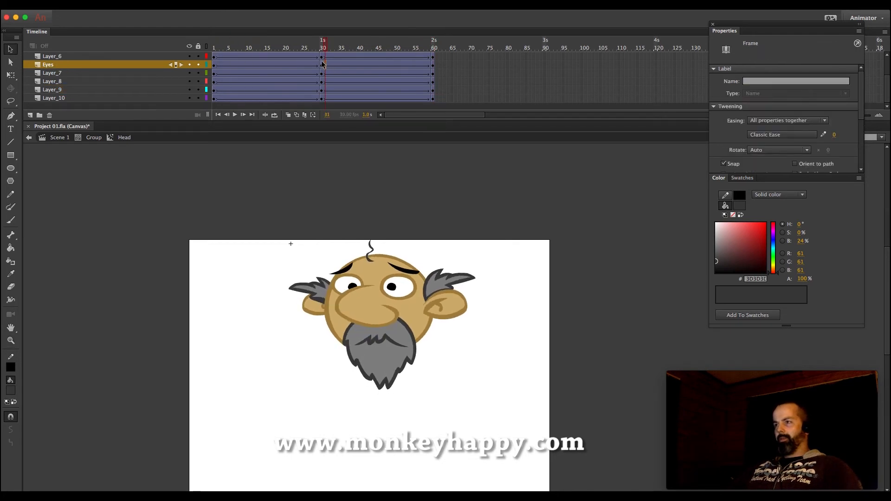
left_click(375, 252)
key("q")
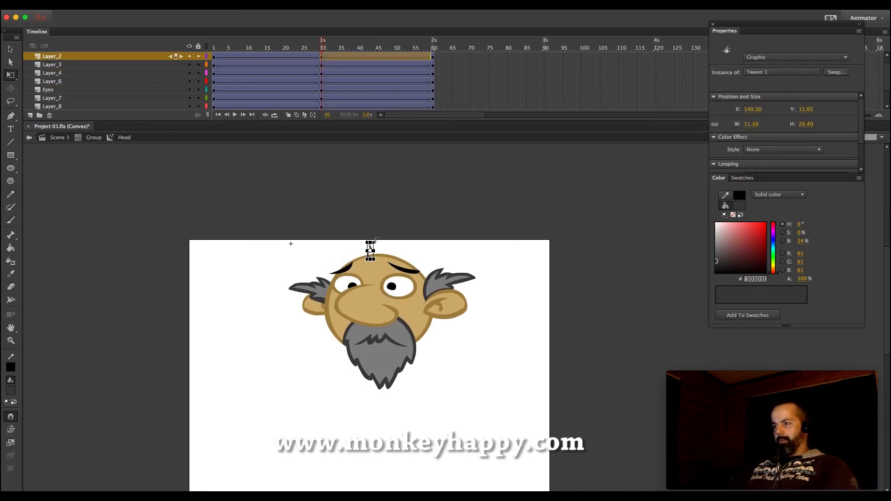
- Replace the frame 30 keyframes of all head layers with the milder in-between pose from about frame 15, and play the animation
scroll(259, 75, "up", 2)
left_click_drag(263, 57, 321, 100)
left_click(215, 65)
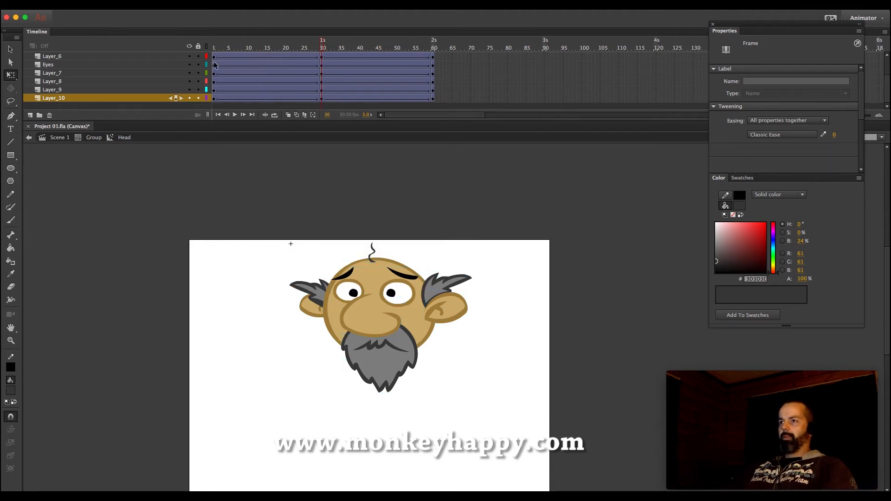
key("Return")
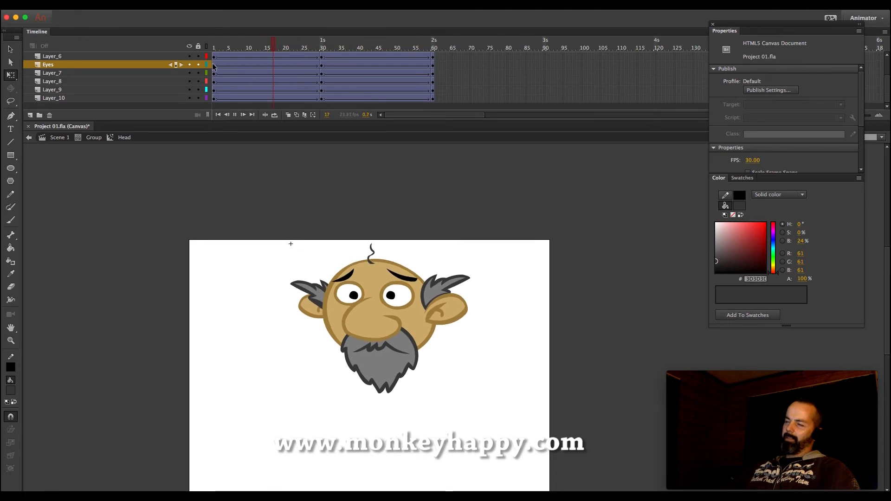
left_click(322, 57)
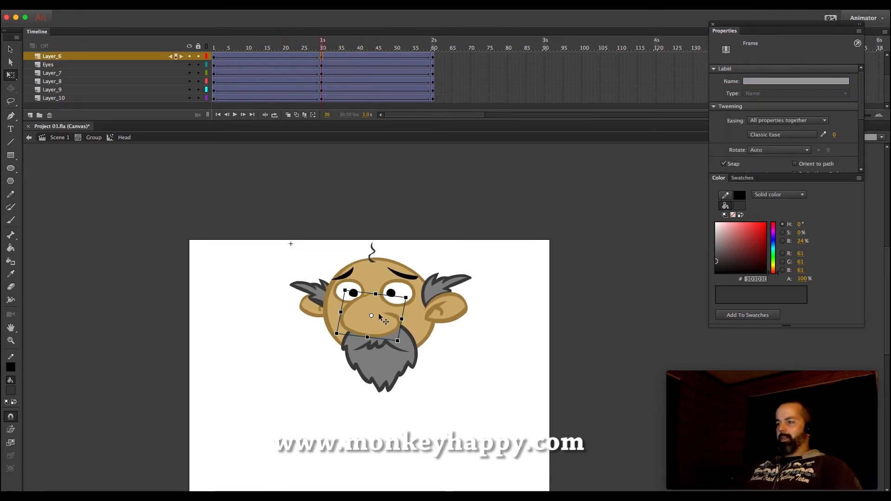
key("Return")
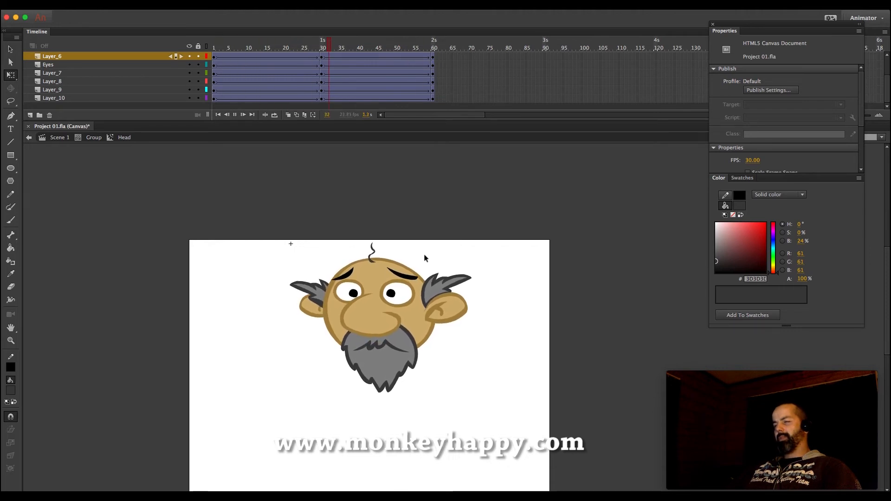
- Leave the Head clip for its parent group and move the Head instance slightly left and down to X 165.00, Y 29.85
double_click(248, 252)
left_click(248, 252)
left_click(380, 320)
mouse_move(381, 320)
left_mouse_down()
mouse_move(345, 349)
mouse_move(397, 327)
mouse_move(371, 331)
left_mouse_up()
left_click(485, 269)
- Set a larger brush size for the Brush tool, ready to draw below the head
scroll(279, 302, "down", 3)
left_click(11, 341)
left_click_drag(227, 250, 652, 434)
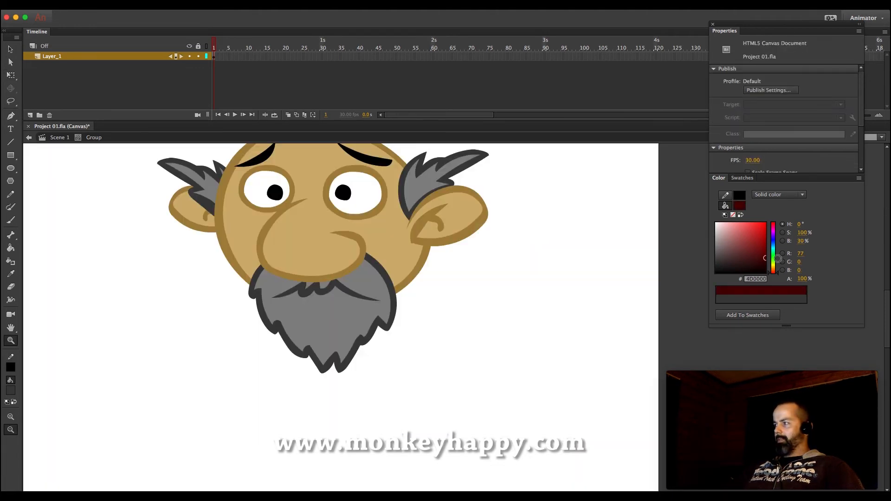
key("b")
left_click(10, 456)
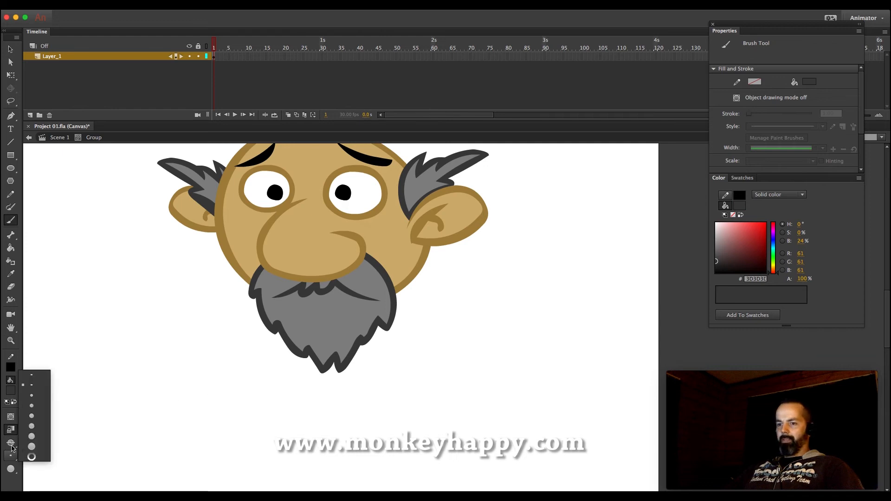
left_click(34, 397)
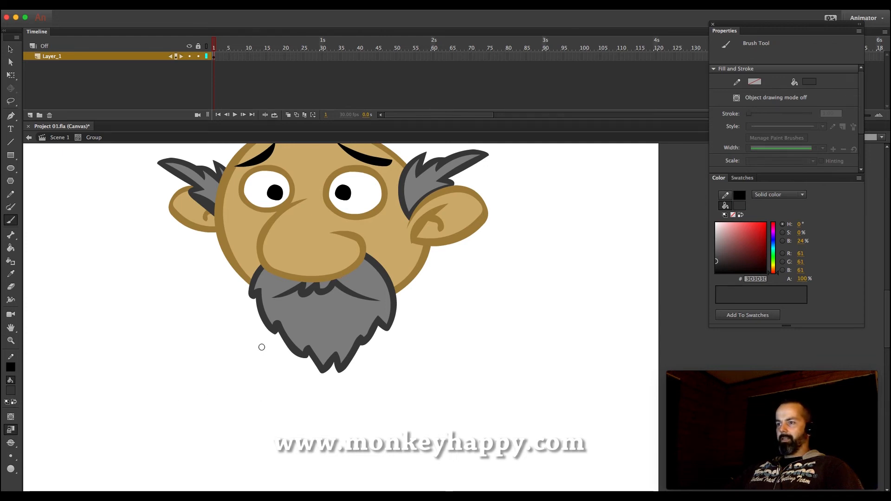
left_click(11, 48)
left_click(346, 220)
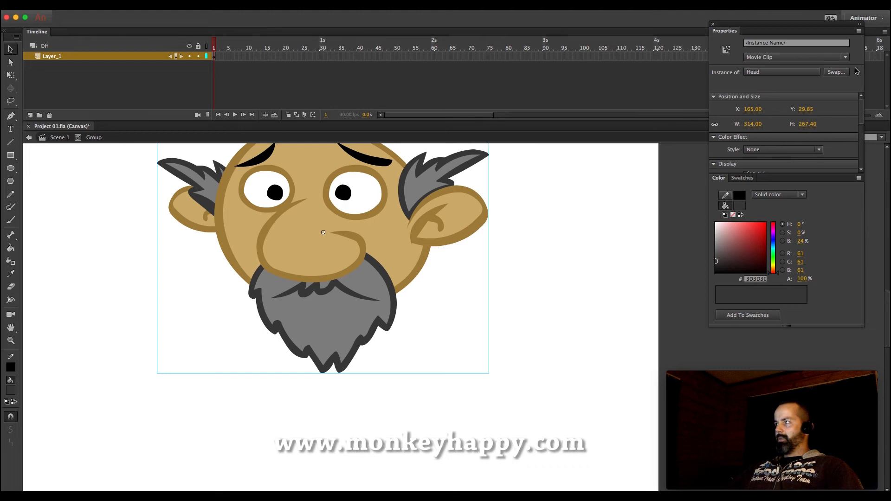
key("b")
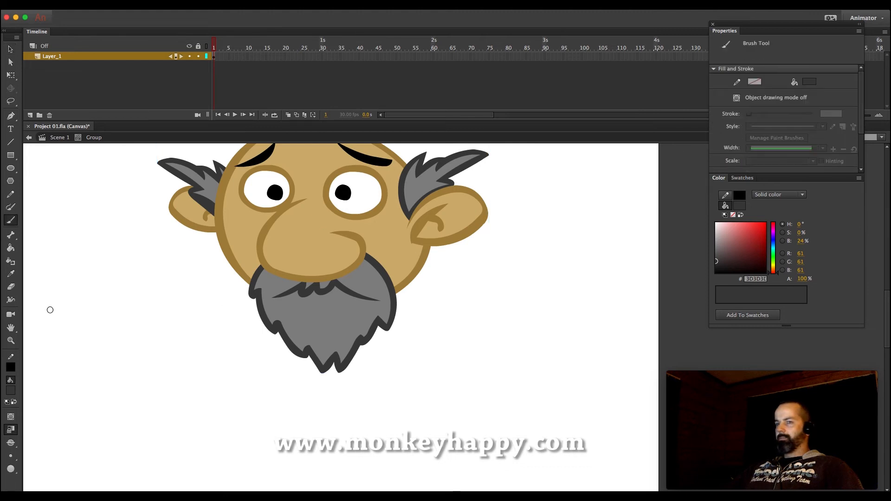
- Brush a rounded body outline behind and below the head in dark red #620000
mouse_move(277, 390)
left_mouse_down()
mouse_move(280, 278)
mouse_move(396, 231)
mouse_move(457, 353)
mouse_move(454, 386)
left_mouse_up()
key("super+z")
mouse_move(758, 261)
left_mouse_down()
mouse_move(774, 265)
mouse_move(778, 254)
left_mouse_up()
mouse_move(260, 396)
left_mouse_down()
mouse_move(268, 287)
mouse_move(387, 218)
mouse_move(459, 321)
mouse_move(453, 394)
left_mouse_up()
mouse_move(260, 396)
left_mouse_down()
mouse_move(374, 408)
mouse_move(456, 401)
left_mouse_up()
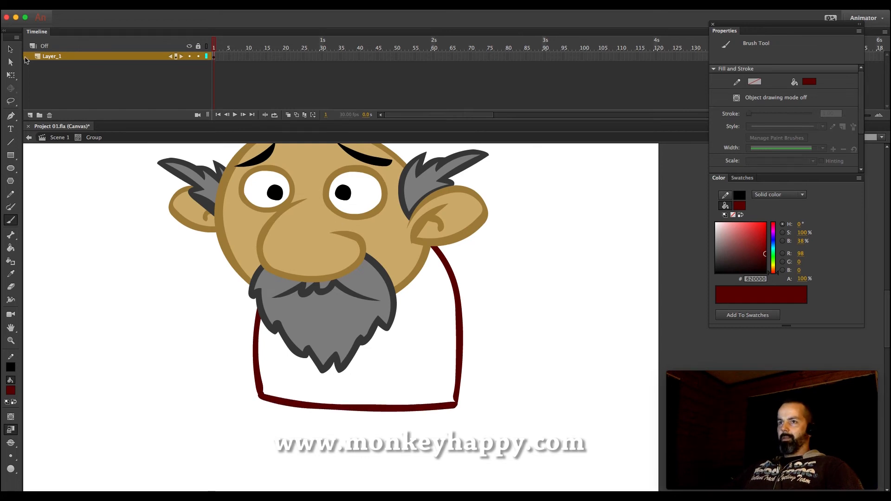
- Try to smooth the whole body outline
key("v")
left_click(258, 394)
left_click(12, 442)
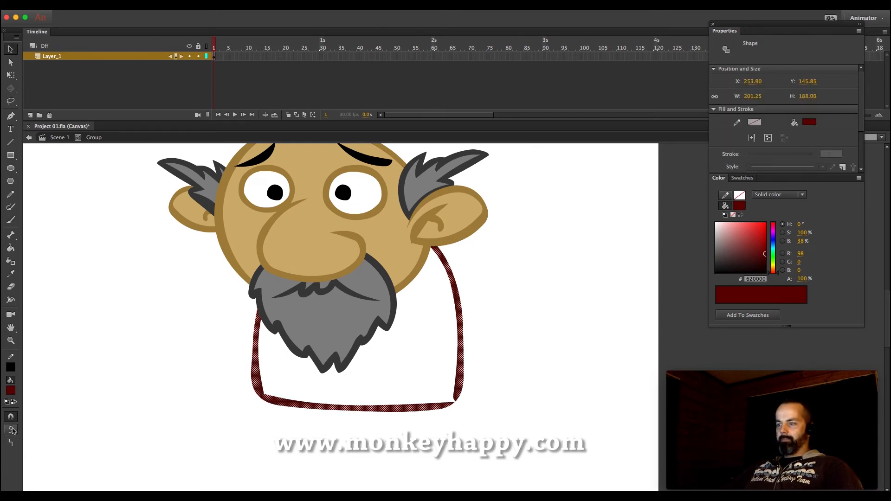
left_click(453, 419)
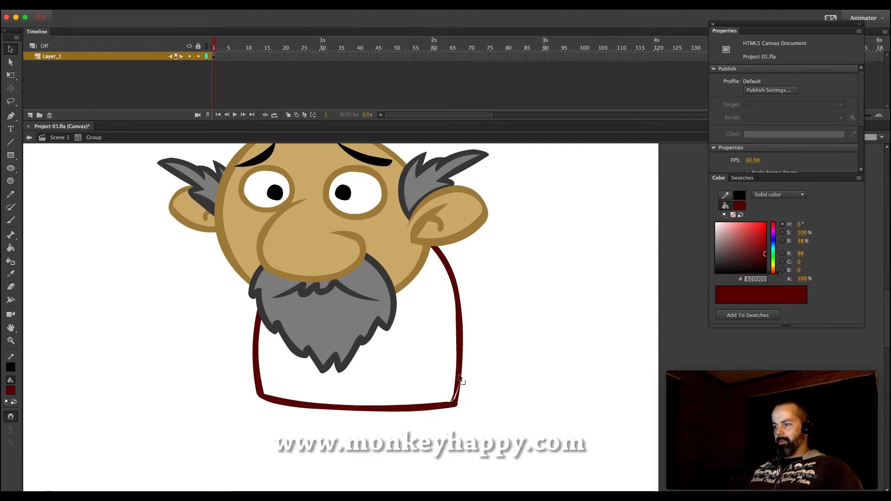
- Close the gap at the body outline's lower right corner, smooth the outline, and pull that corner slightly outward
left_click_drag(452, 400, 445, 405)
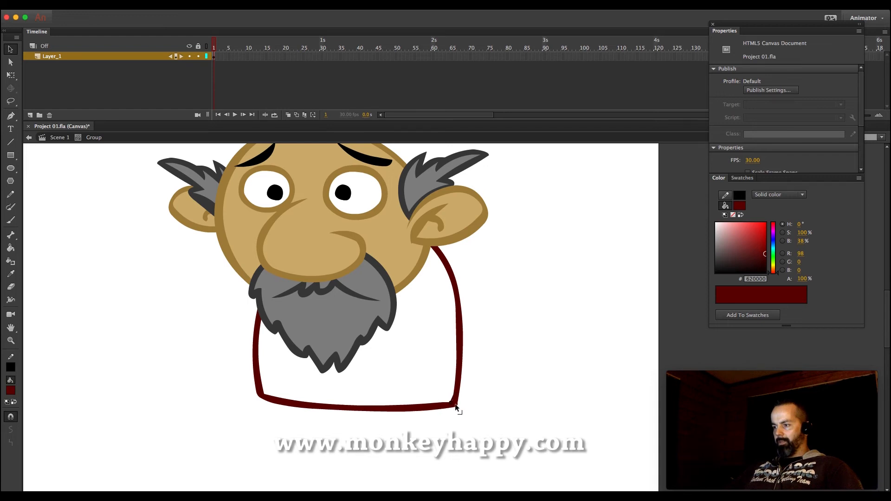
left_click(454, 405)
left_click(11, 430)
left_click(11, 430)
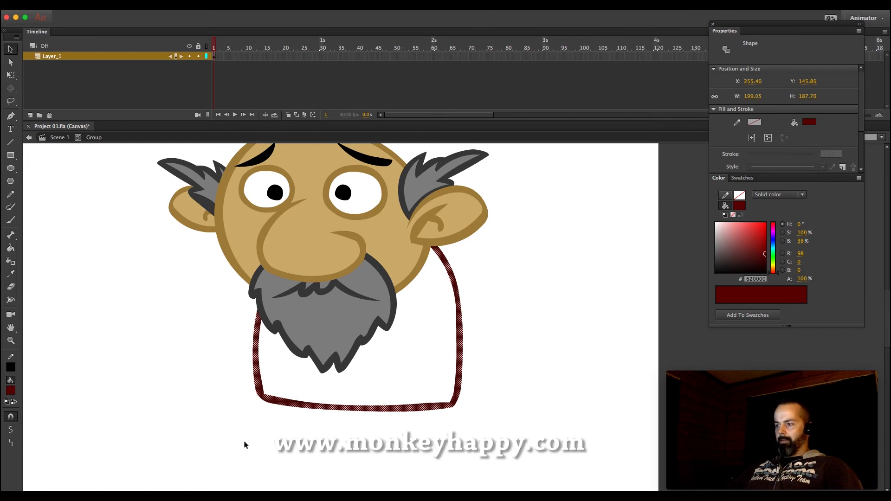
left_click(244, 444)
mouse_move(453, 405)
left_mouse_down()
mouse_move(453, 396)
mouse_move(352, 410)
mouse_move(456, 407)
left_mouse_up()
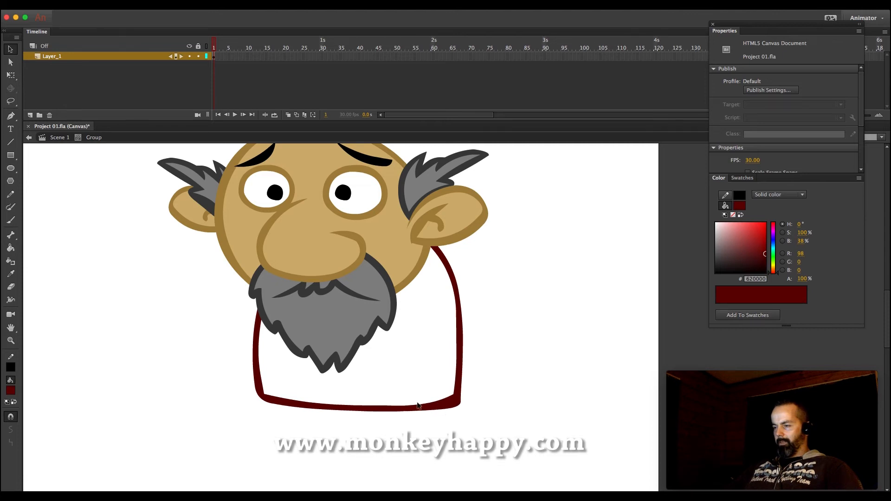
- Fill the inside of the body outline with red #820000
key("k")
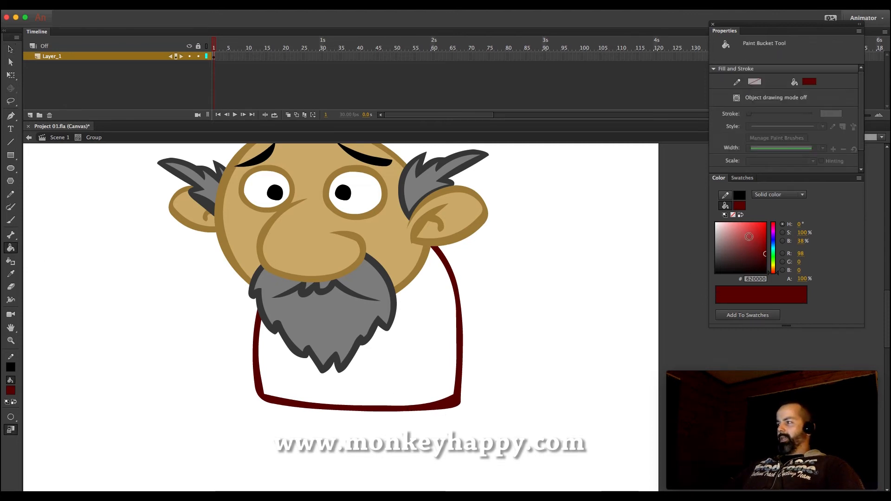
left_click_drag(750, 238, 780, 248)
left_click(446, 338)
key("ctrl+z")
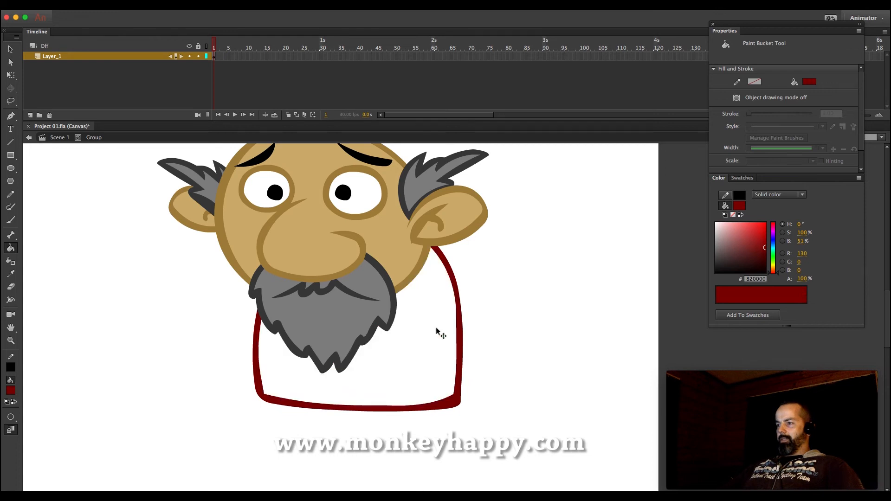
left_click(449, 341)
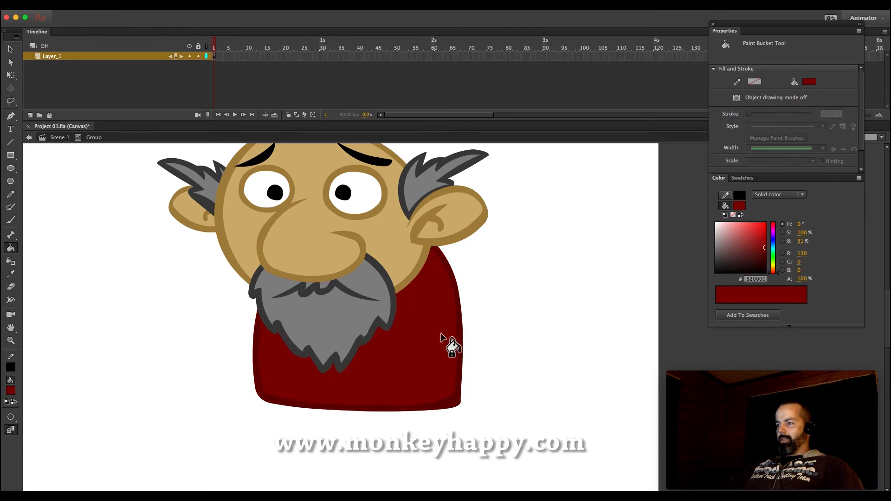
- Sample the outline's #620000 and brush two horizontal belt lines across the body, with short vertical buckle edges between them
left_click(9, 274)
left_click(446, 401)
key("b")
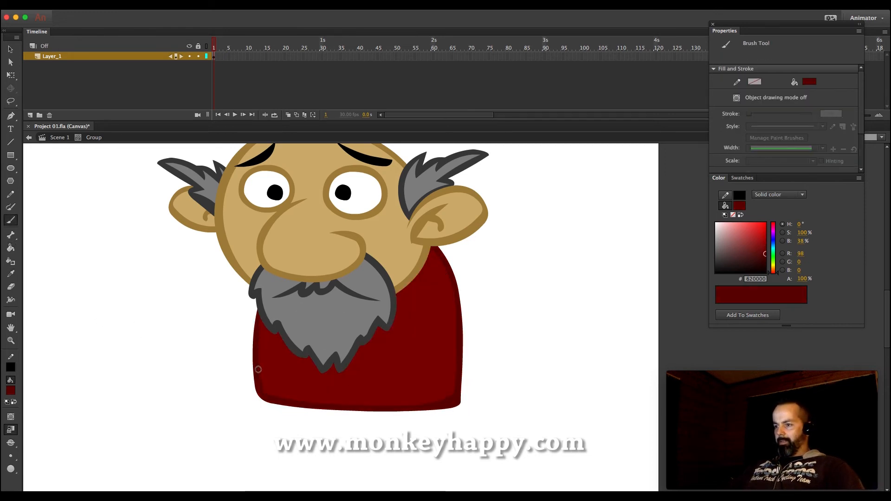
left_click_drag(357, 381, 466, 370)
key("ctrl+z")
left_click_drag(309, 373, 438, 367)
mouse_move(257, 344)
left_mouse_down()
mouse_move(350, 354)
mouse_move(458, 340)
left_mouse_up()
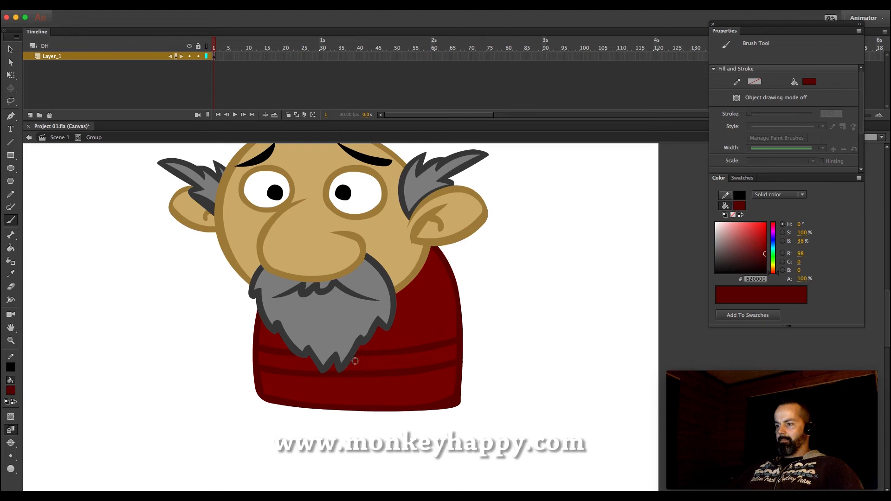
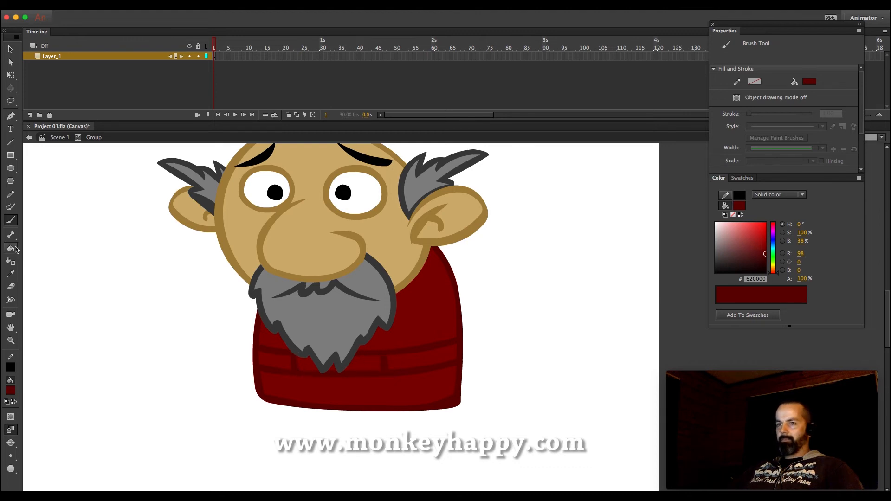
- Recolor the body outline and belt lines to very dark red #350000
left_click(15, 249)
left_click(765, 262)
left_click(462, 349)
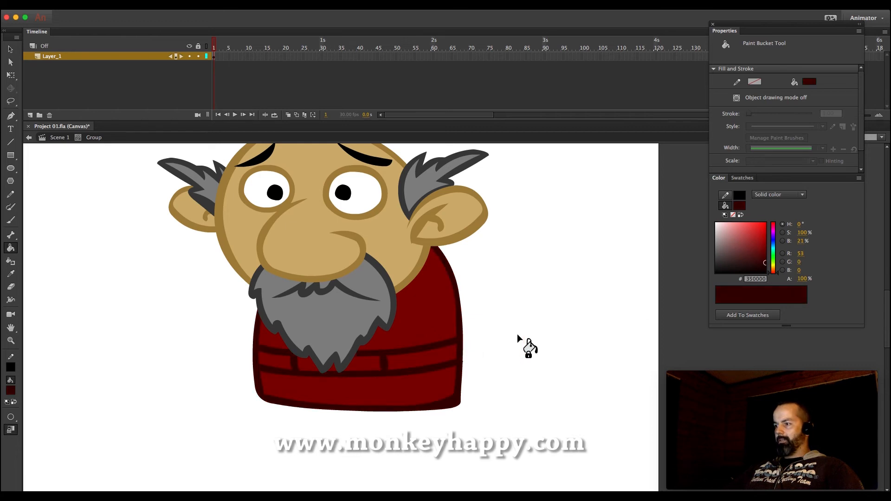
- Fill both side sections of the belt with a brighter red and the buckle with #FF0000
left_click(765, 240)
left_click(404, 358)
left_click(278, 362)
left_click(765, 224)
left_click(367, 368)
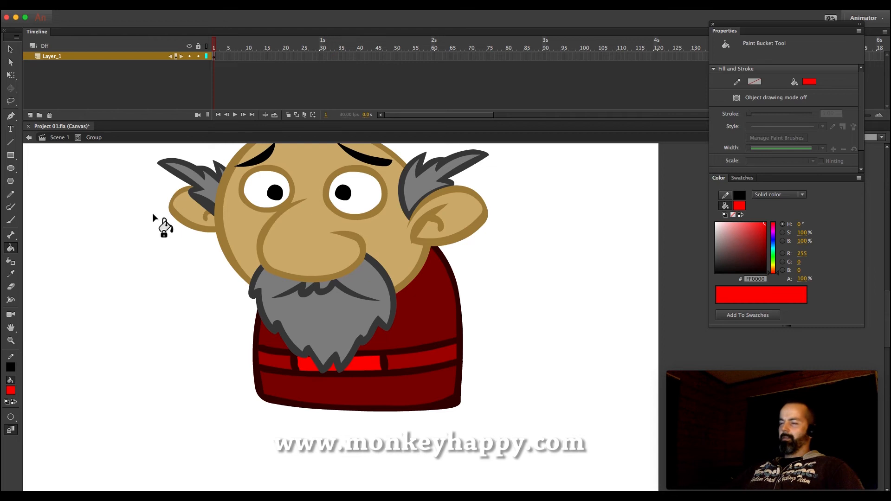
- Inside a new nested group, sample the body outline's dark red #350000 for the Brush tool
key("v")
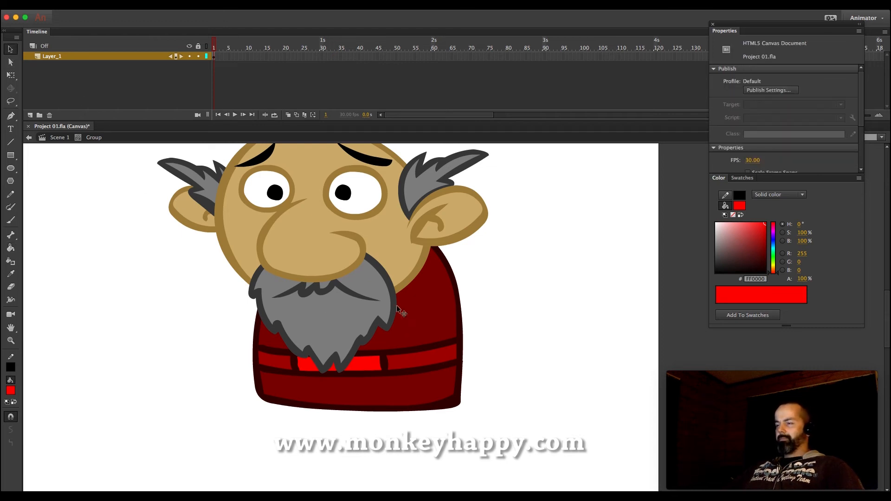
key("i")
left_click(458, 279)
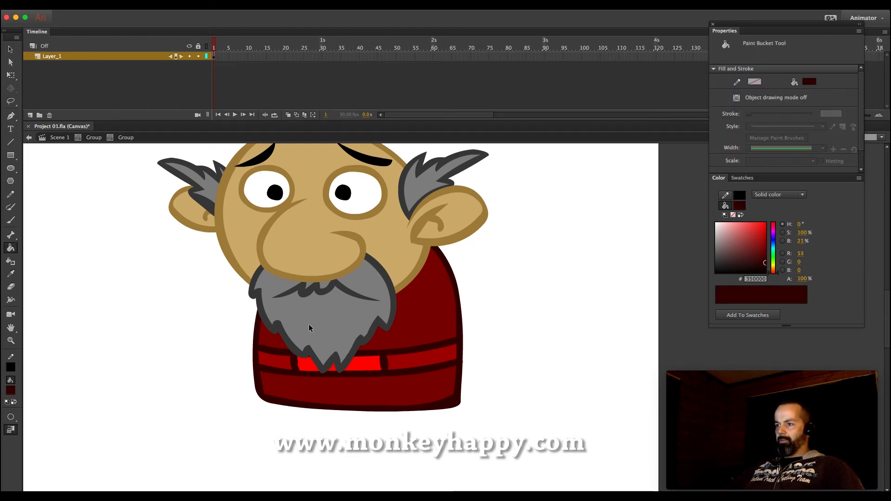
key("b")
mouse_move(263, 251)
left_mouse_down()
mouse_move(236, 311)
mouse_move(255, 322)
left_mouse_up()
key("super+z")
mouse_move(264, 246)
left_mouse_down()
mouse_move(242, 310)
mouse_move(351, 355)
mouse_move(404, 338)
mouse_move(448, 287)
mouse_move(432, 217)
mouse_move(458, 281)
left_mouse_up()
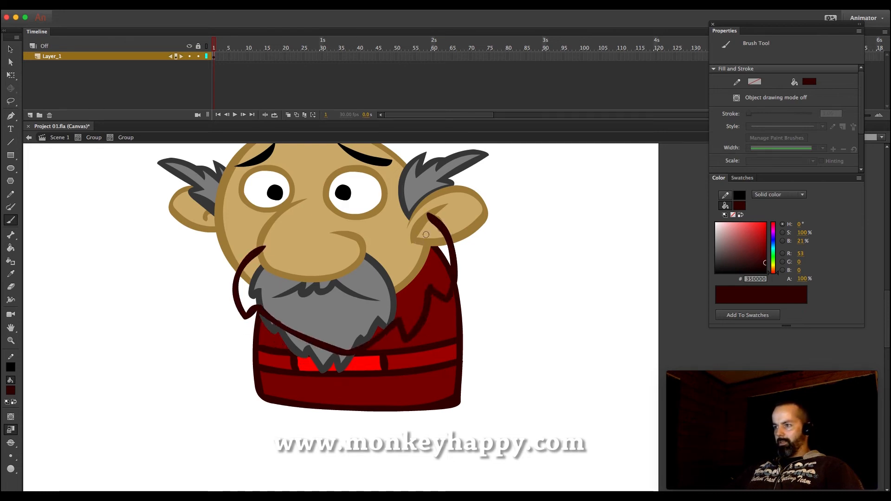
key("super+z")
mouse_move(255, 247)
left_mouse_down()
mouse_move(300, 342)
mouse_move(441, 316)
left_mouse_up()
key("super+z")
- Brush a closed oval collar outline across the beard and neck area and fill it with the body's red #820100
left_click(247, 258)
mouse_move(250, 256)
left_mouse_down()
mouse_move(266, 318)
mouse_move(345, 335)
mouse_move(398, 324)
mouse_move(436, 278)
mouse_move(440, 245)
mouse_move(412, 218)
mouse_move(346, 216)
mouse_move(241, 260)
left_mouse_up()
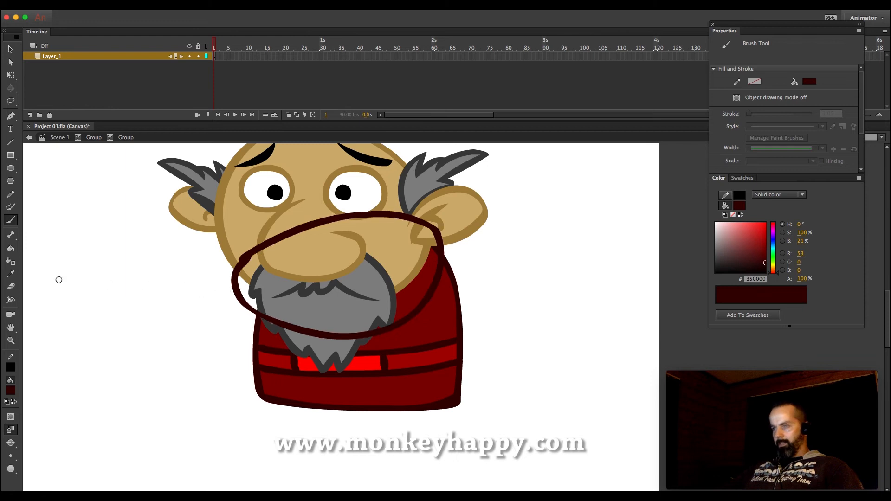
left_click(10, 274)
left_click(448, 314)
left_click(309, 260)
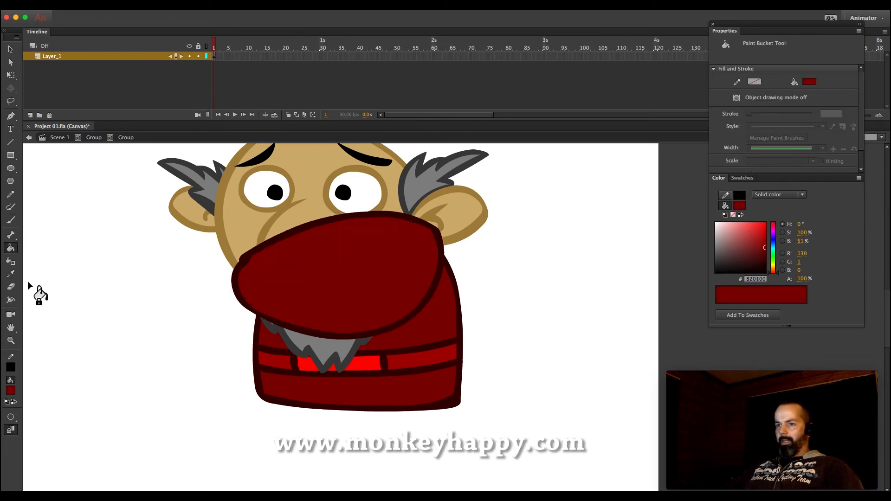
- Sample the outline's #350000 and brush a smaller oval inside the collar for its opening
left_click(10, 274)
left_click(364, 335)
key("b")
mouse_move(277, 264)
left_mouse_down()
mouse_move(277, 297)
mouse_move(374, 305)
mouse_move(425, 268)
mouse_move(400, 227)
mouse_move(328, 235)
mouse_move(269, 268)
left_mouse_up()
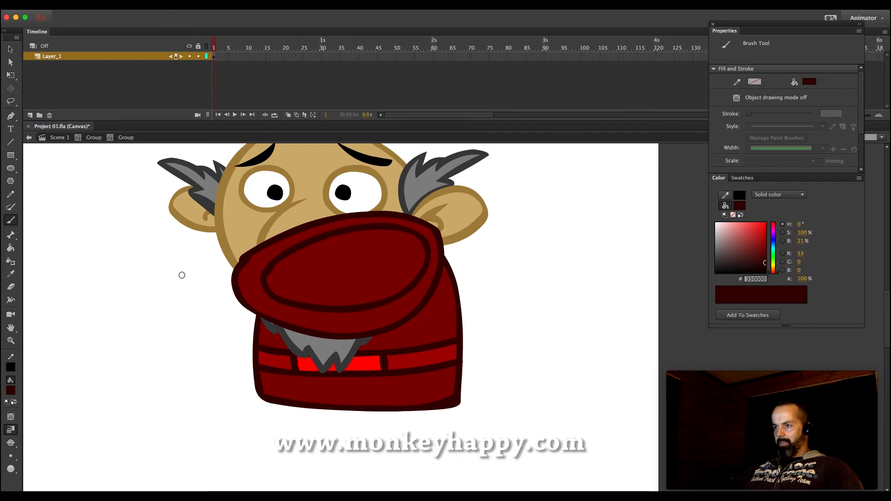
- Fill the collar's inner oval with black #000000
left_click(10, 274)
left_click(352, 279)
left_click(766, 272)
left_click(358, 280)
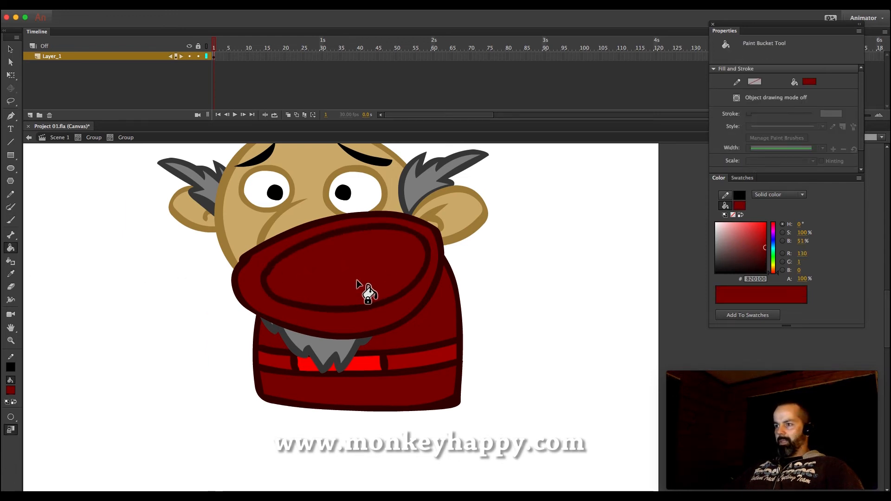
left_click(355, 260)
- Sample the belt's red #A80200 and brush a highlight along the collar's lower rim in its own nested group
left_click(11, 274)
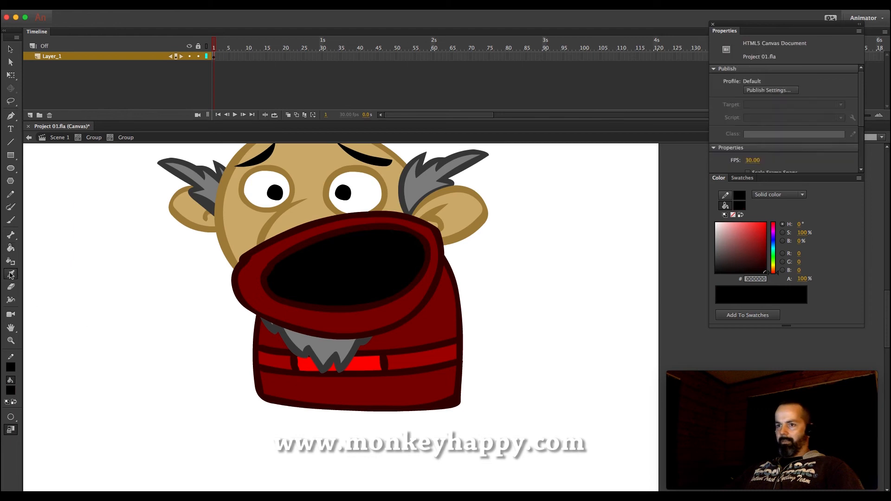
left_click(420, 358)
key("b")
mouse_move(247, 288)
left_mouse_down()
mouse_move(251, 300)
mouse_move(303, 320)
mouse_move(369, 323)
left_mouse_up()
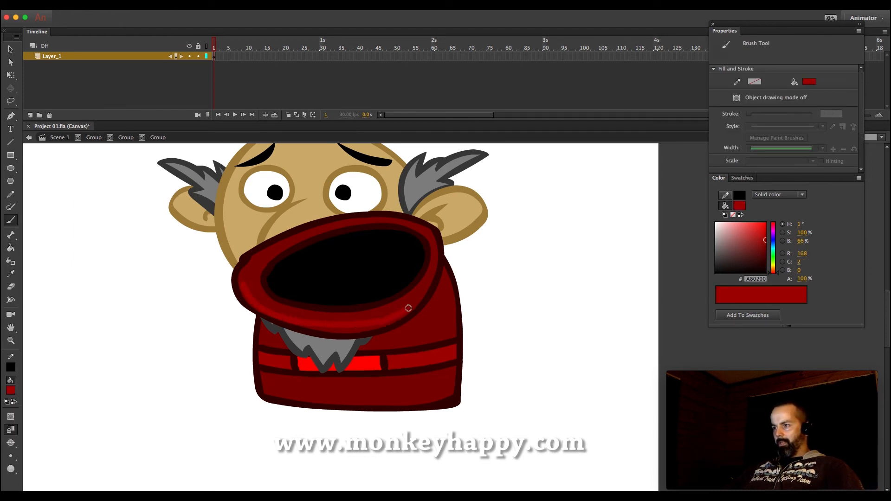
left_click(10, 50)
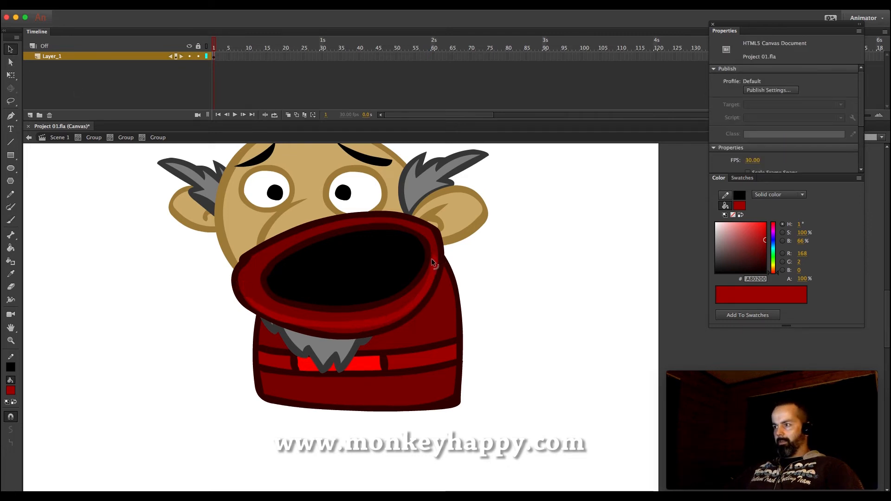
- Back in the character's group, send the collar group behind the head and shift it slightly down and right around the neck
left_click(121, 138)
left_click_drag(166, 187, 390, 314)
left_click(390, 312)
left_click(251, 247)
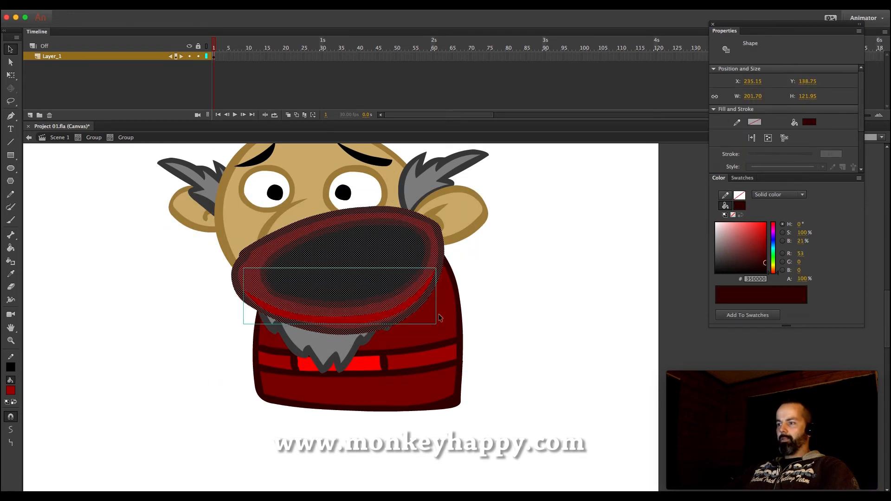
left_click(90, 140)
key("super+shift+Down")
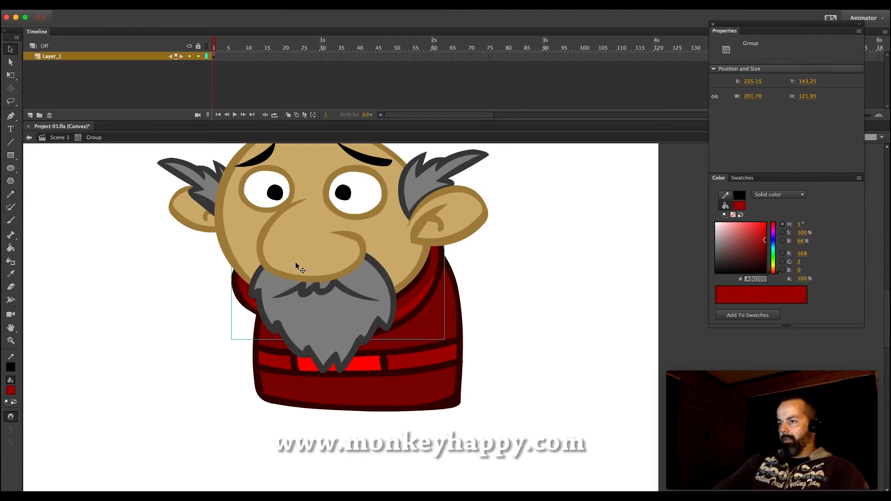
left_click_drag(295, 262, 314, 275)
left_click(447, 323)
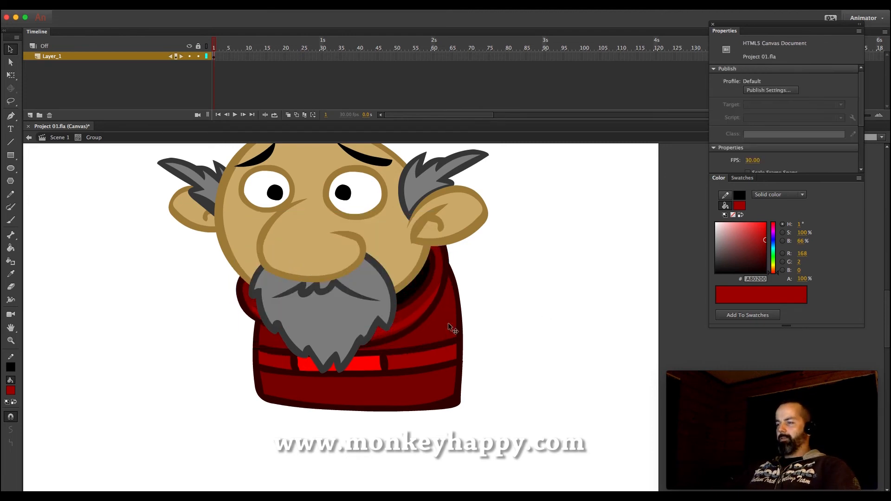
- Select the loose body shapes without the head and collar, and combine them into a group
left_click_drag(523, 454, 145, 143)
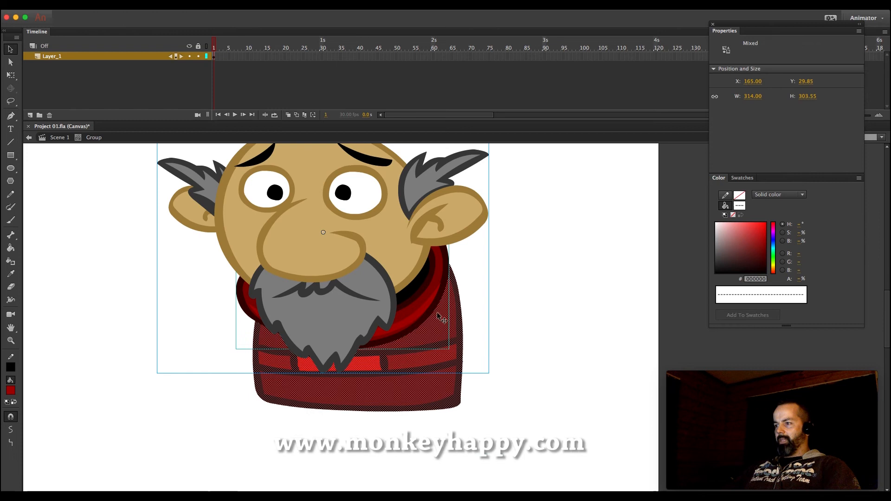
left_click(394, 257, "shift")
mouse_move(450, 354)
left_mouse_down()
mouse_move(445, 407)
mouse_move(171, 366)
left_mouse_up()
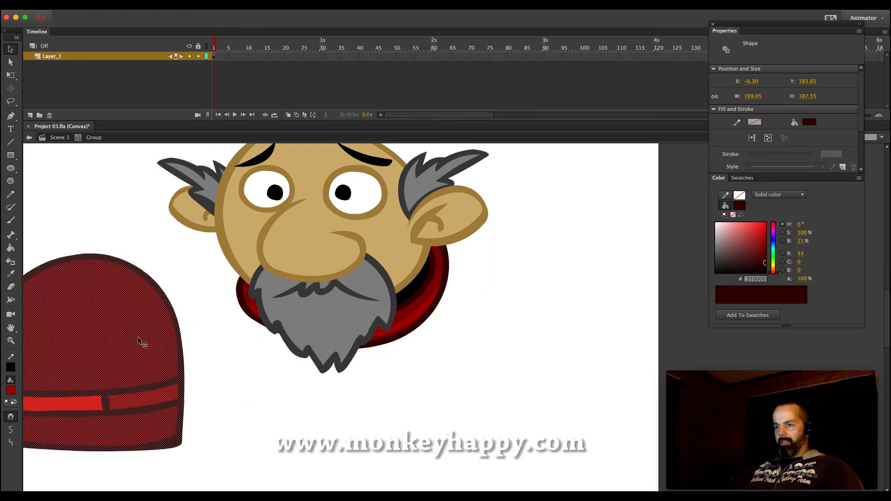
left_click_drag(138, 339, 381, 336)
left_click_drag(288, 387, 135, 386)
mouse_move(125, 378)
left_mouse_down()
mouse_move(364, 355)
mouse_move(310, 357)
left_mouse_up()
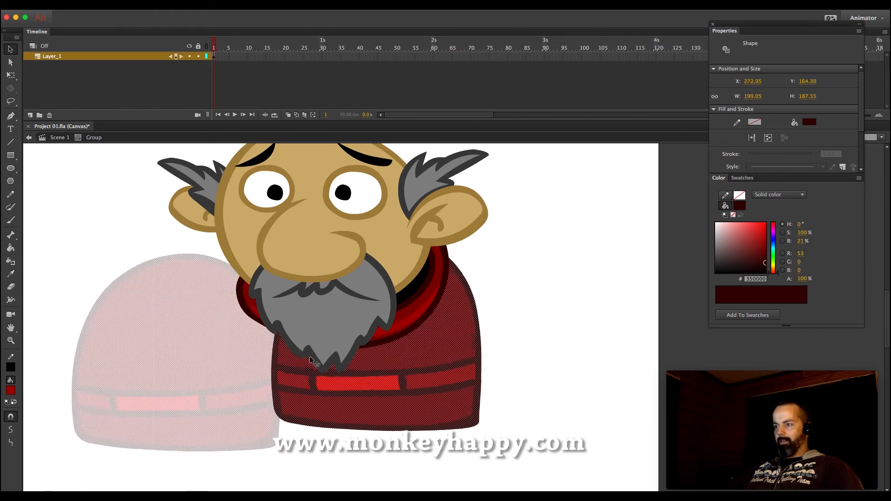
key("ctrl+g")
- Send the body group behind the head and collar and nudge it left and up beneath them
left_click_drag(449, 365, 430, 360)
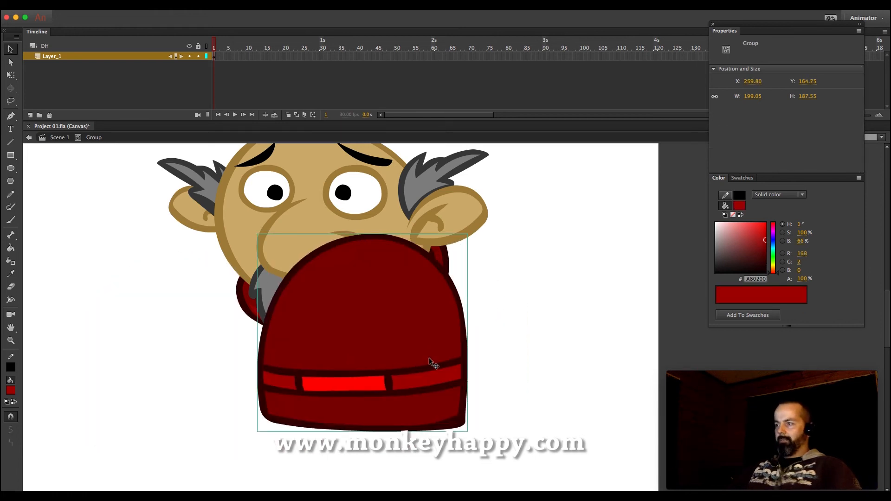
key("ctrl+shift+Down")
key("shift+Left")
key("shift+Up")
key("shift+Left")
key("shift+Up")
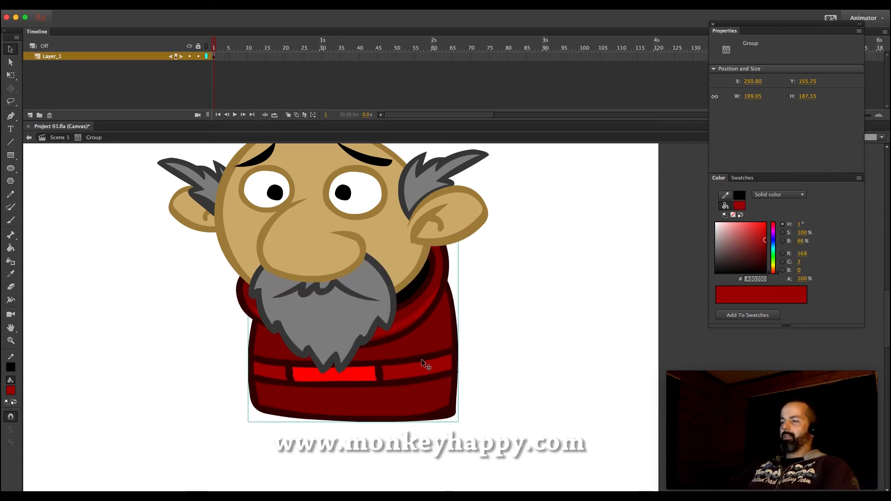
key("shift+Left")
left_click(508, 309)
- Sample the outline's #350000 and, in a new nested group, brush a flared sleeve outline from the shoulder beside the belt
key("i")
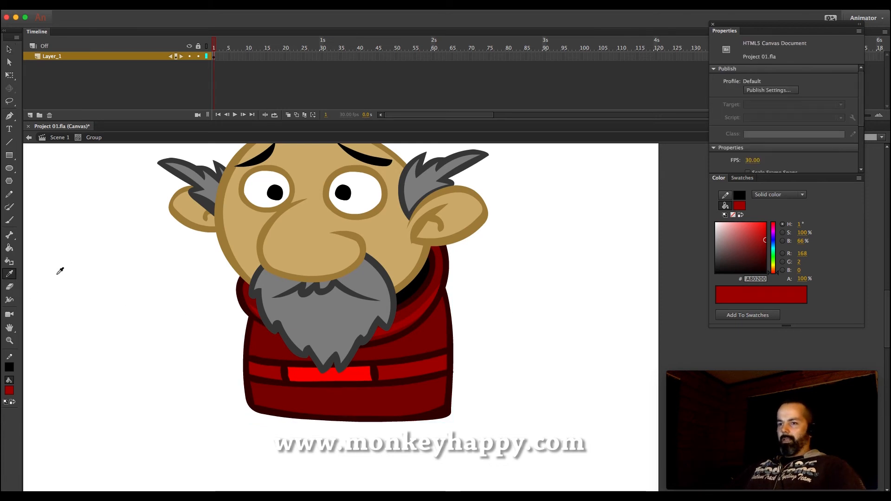
left_click(439, 294)
key("b")
mouse_move(437, 321)
left_mouse_down()
mouse_move(457, 336)
mouse_move(461, 376)
mouse_move(490, 370)
mouse_move(508, 384)
mouse_move(509, 354)
mouse_move(477, 321)
mouse_move(439, 308)
left_mouse_up()
left_click(10, 51)
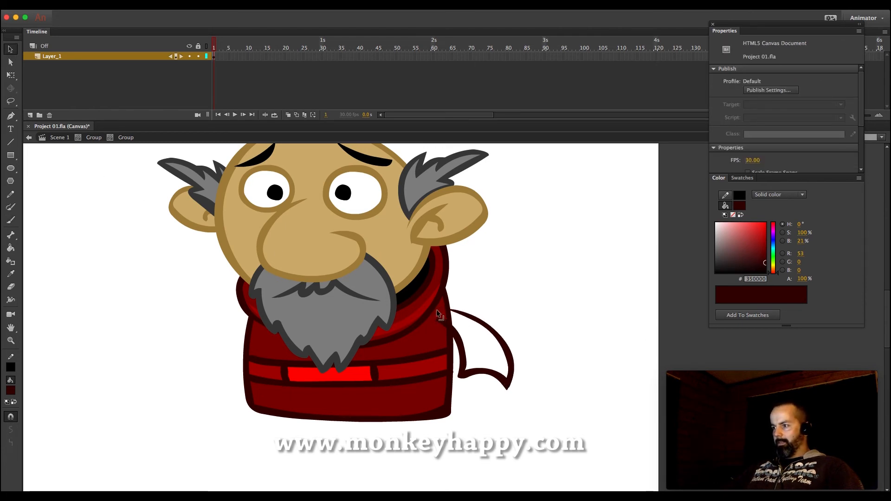
left_click(440, 321)
key("Delete")
left_click_drag(456, 312, 454, 311)
left_click(440, 322)
key("Delete")
key("super+z")
key("super+z")
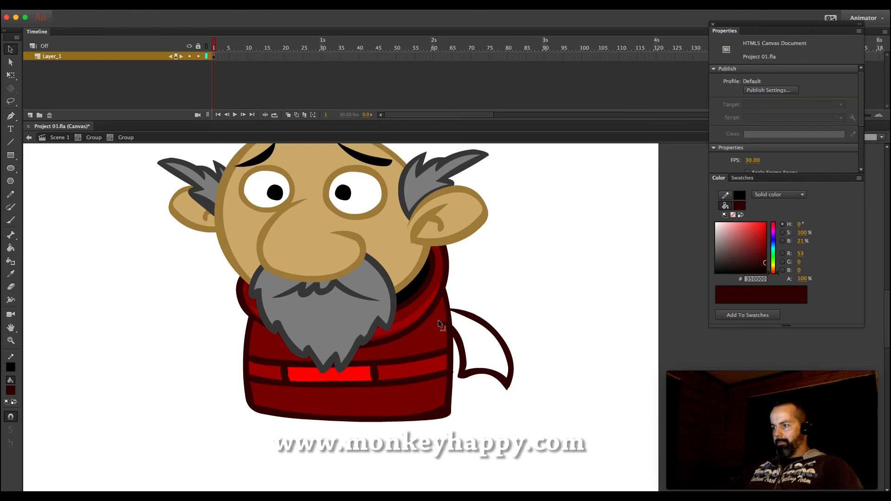
- Close the sleeve's shoulder gap with a Pencil line, fill the sleeve with the body's red #820100, and delete the pencil line
left_click(10, 194)
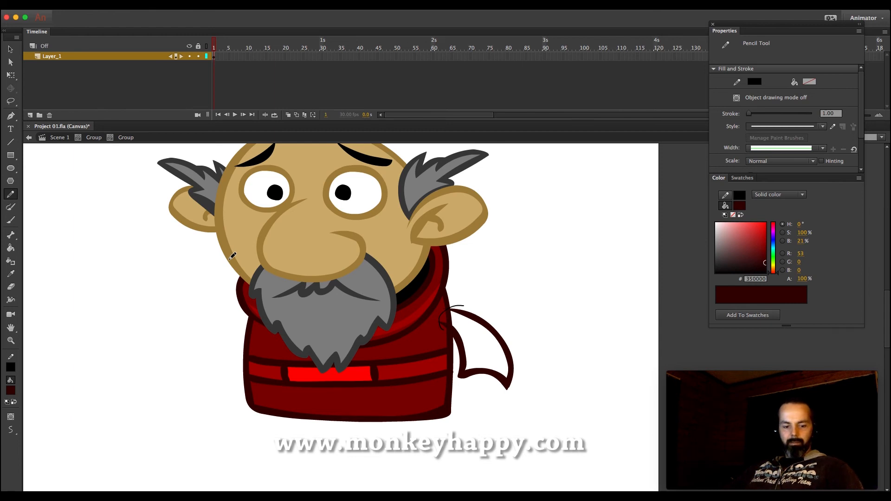
key("i")
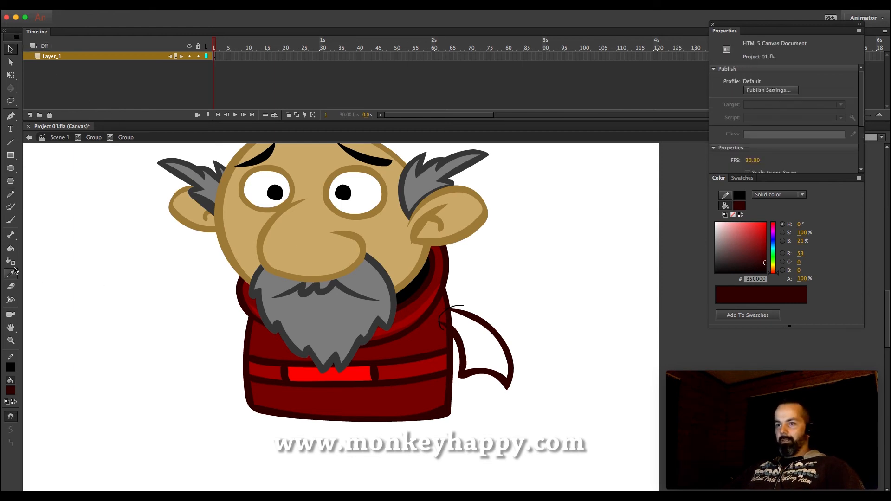
left_click(431, 339)
left_click(486, 343)
key("v")
double_click(461, 307)
key("Delete")
- Convert the whole sleeve into a movie clip and place its transformation point at the shoulder
left_click_drag(551, 427, 400, 282)
left_click_drag(472, 344, 464, 346)
left_click(176, 5)
left_click(185, 31)
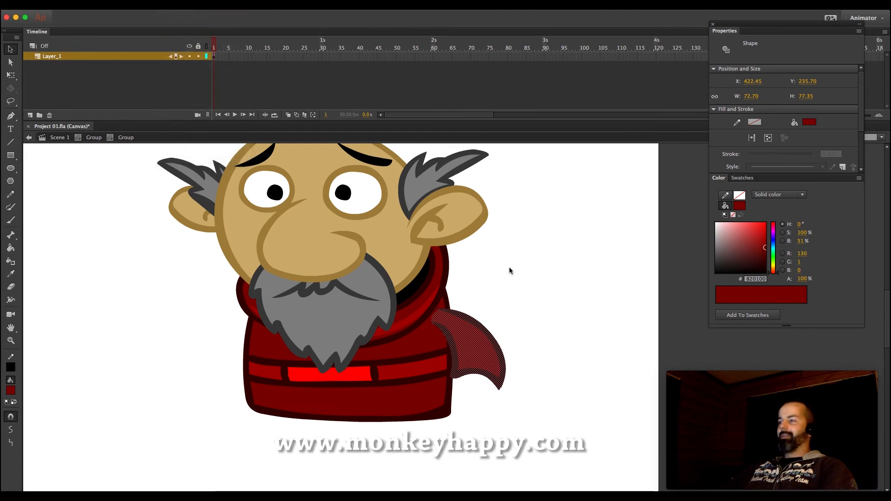
key("q")
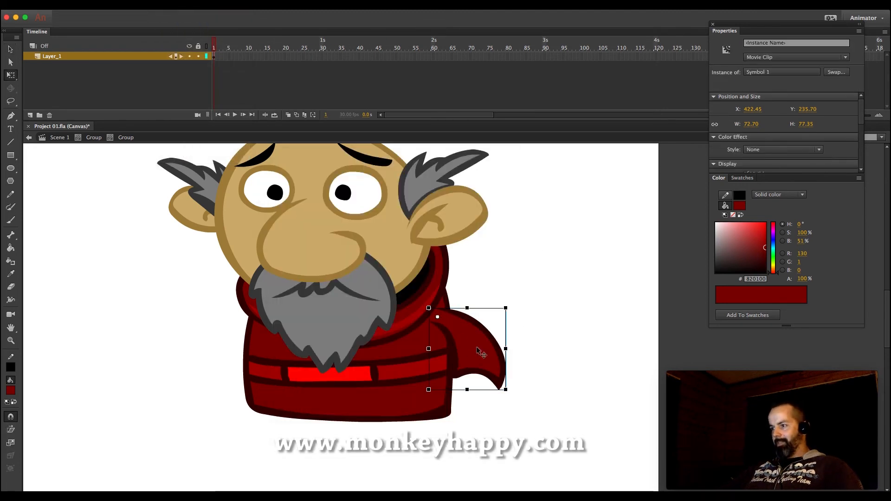
- Inside the sleeve clip, brush a #A80200 highlight along the sleeve's outer edge and group the sleeve artwork
double_click(483, 343)
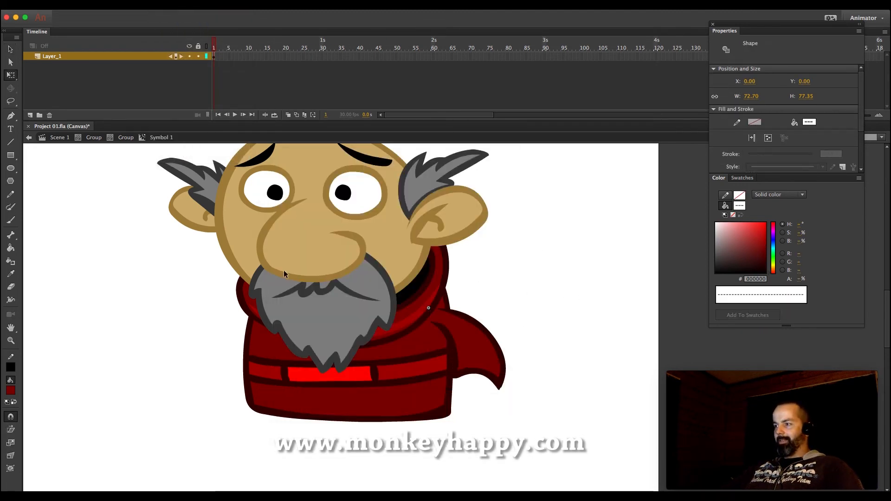
key("i")
left_click(415, 365)
double_click(468, 342)
key("b")
mouse_move(443, 316)
left_mouse_down()
mouse_move(481, 344)
mouse_move(490, 363)
left_mouse_up()
key("v")
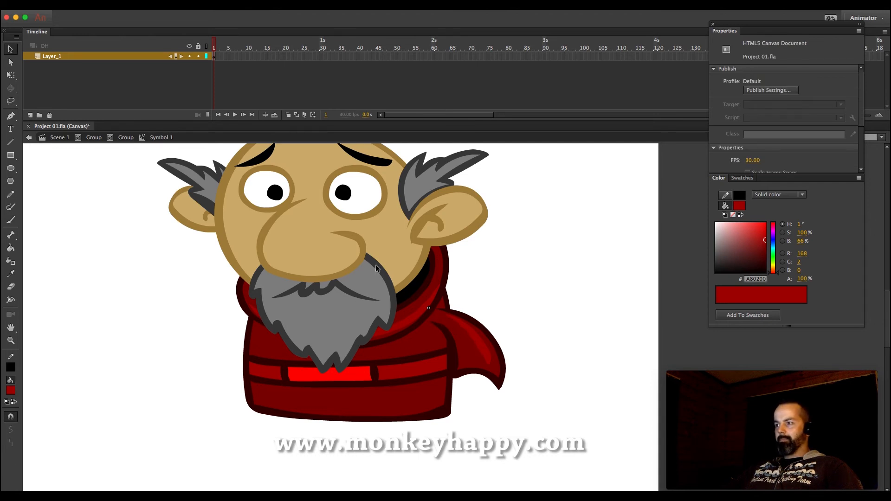
left_click_drag(366, 261, 584, 423)
key("super+g")
left_click(536, 303)
- Brush a hand with fingers below the sleeve in the skin outline brown #A8853D and fill it with skin color #D1B273
left_click(10, 274)
left_click(378, 272)
key("b")
mouse_move(468, 368)
left_mouse_down()
mouse_move(462, 411)
mouse_move(480, 402)
mouse_move(499, 414)
mouse_move(505, 388)
mouse_move(478, 370)
left_mouse_up()
left_click(10, 262)
left_click(9, 274)
left_click(345, 255)
left_click(476, 392)
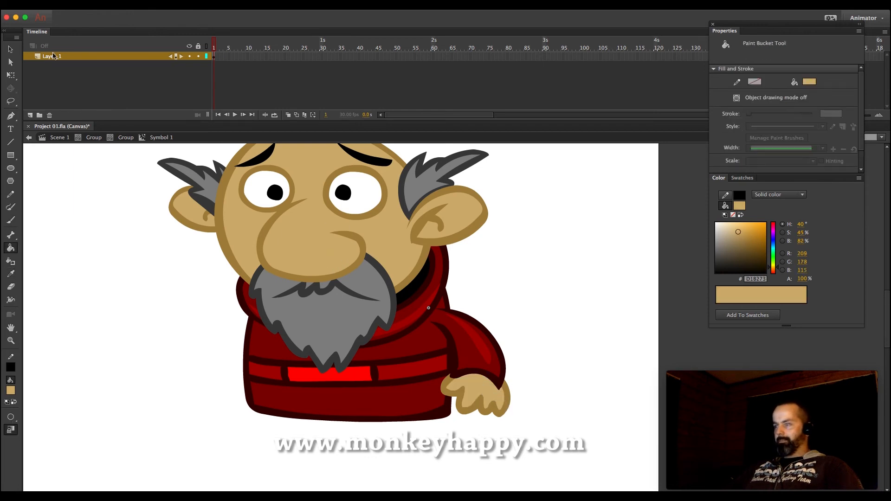
- Nudge the hand into place under the sleeve's cuff and convert it into its own movie clip
key("v")
left_click(489, 408)
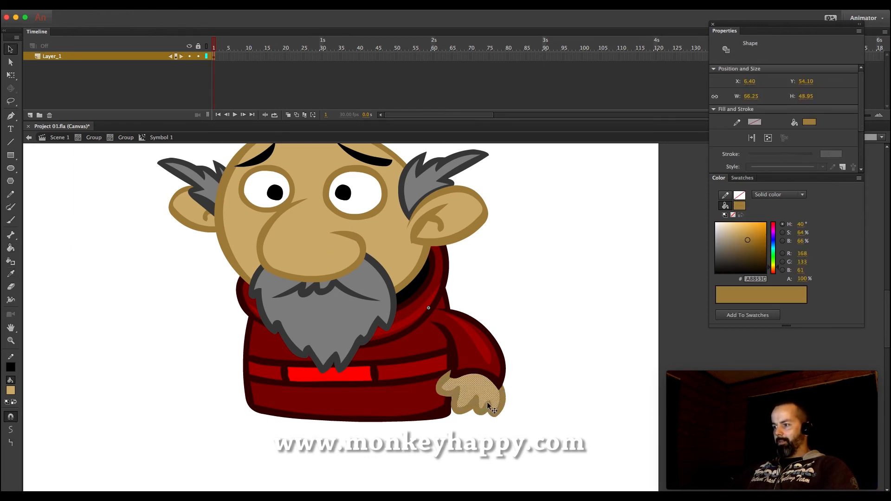
key("Down")
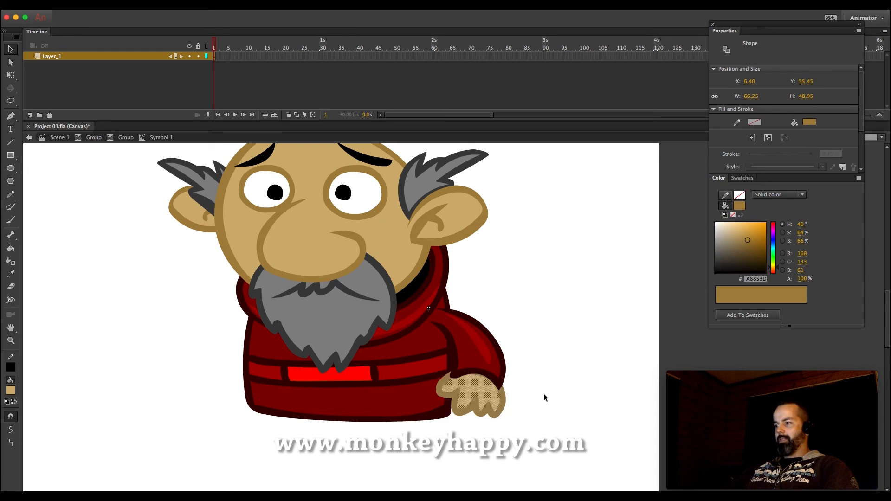
left_click(188, 14)
left_click(190, 28)
key("Return")
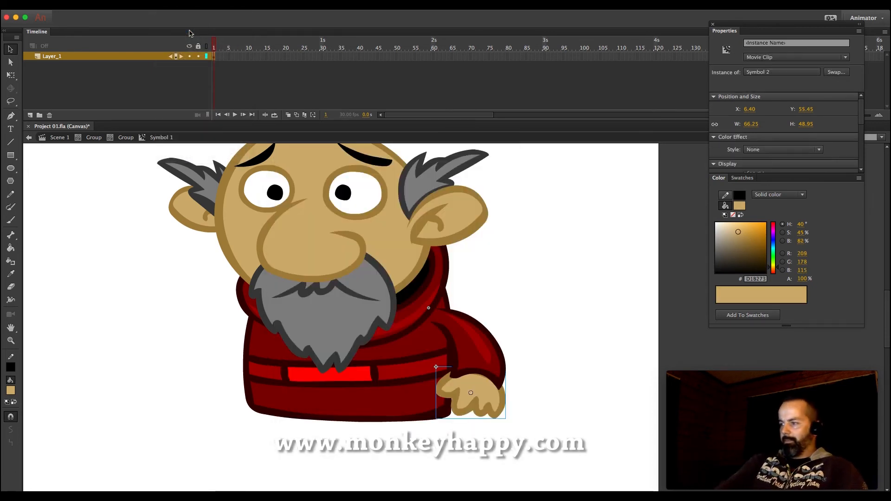
- Move the whole sleeve-and-hand clip off the body, break it apart, and convert its pieces into a movie clip named "arm"
left_click(121, 135)
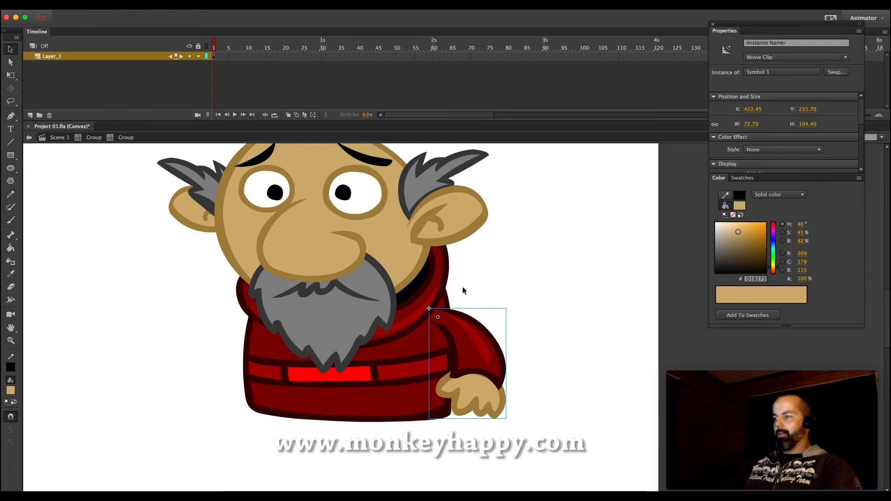
key("shift+Right")
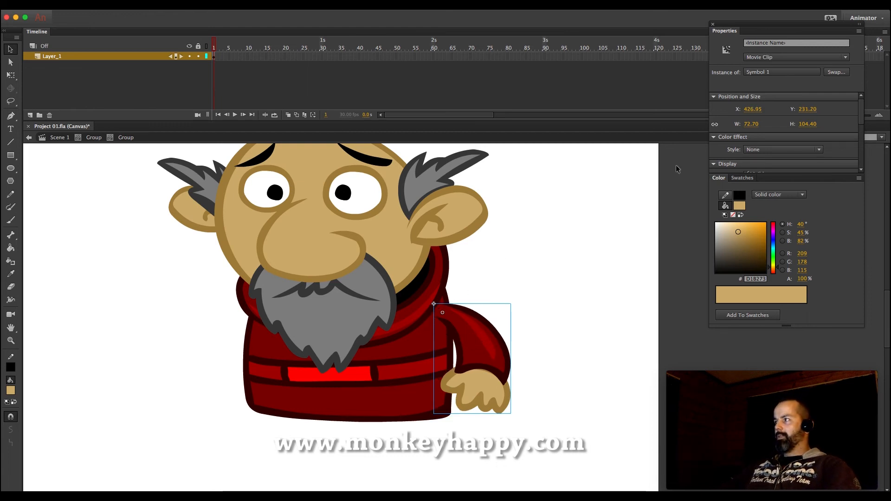
left_click_drag(483, 349, 555, 347)
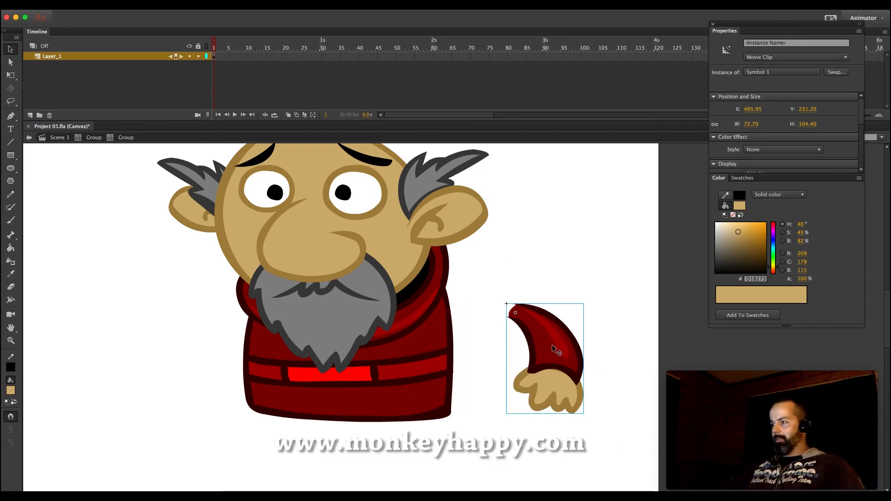
key("super+b")
left_click(179, 6)
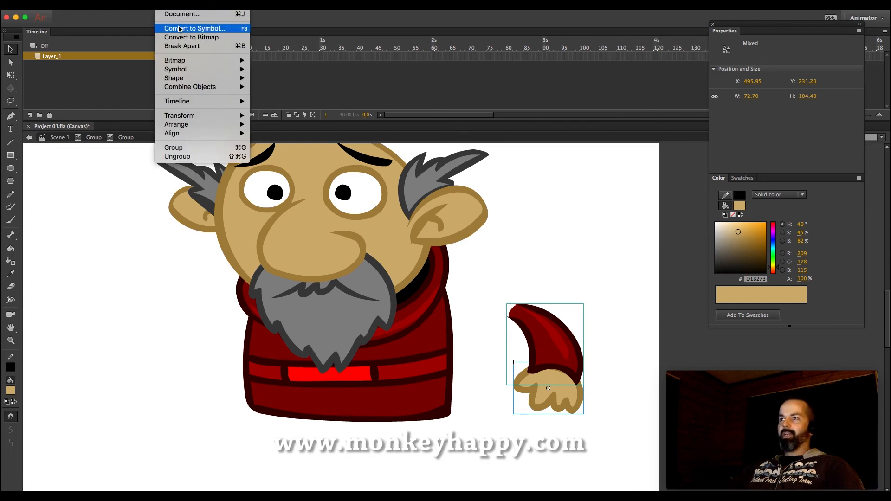
left_click(181, 29)
type("arm")
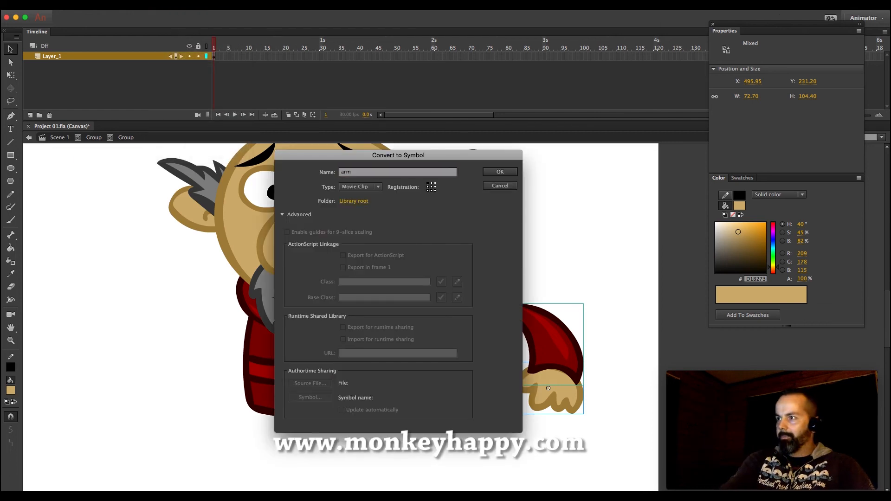
key("Return")
- Place the arm's transformation point at its shoulder end, then rotate the arm inward and position it against the body's shoulder
key("q")
left_click_drag(521, 318, 446, 318)
left_click_drag(464, 214, 529, 371)
left_click_drag(453, 360, 441, 343)
key("Down")
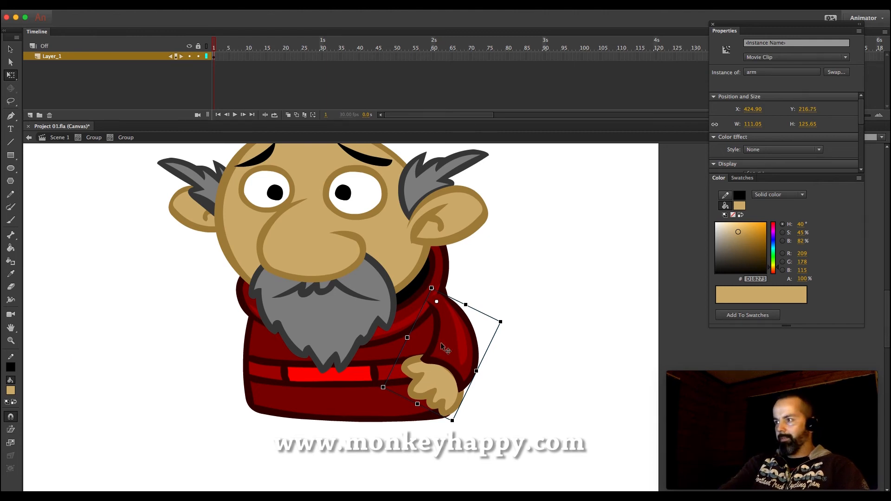
- Cut the arm out of the body group, paste it into the parent character group, and fit it at the shoulder, rotated slightly outward
left_click(521, 240)
left_click(459, 350)
key("super+x")
left_click(97, 138)
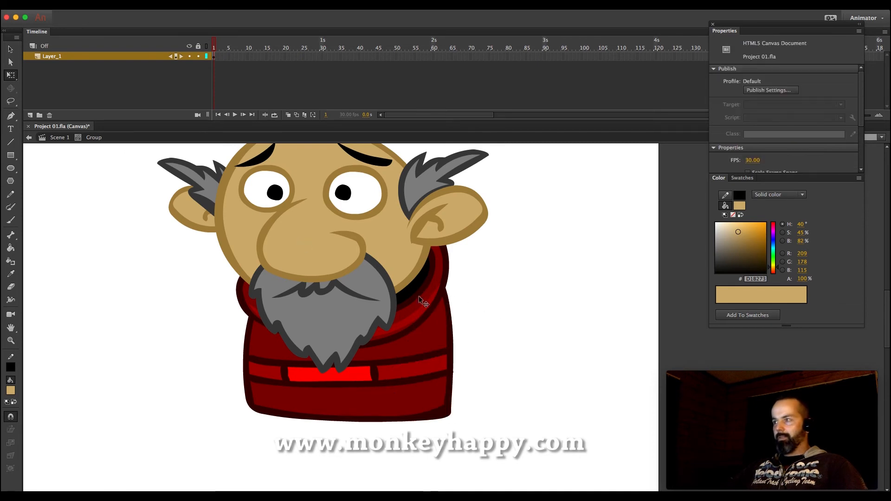
left_click(421, 297)
left_click(458, 289)
left_click(443, 297)
key("super+v")
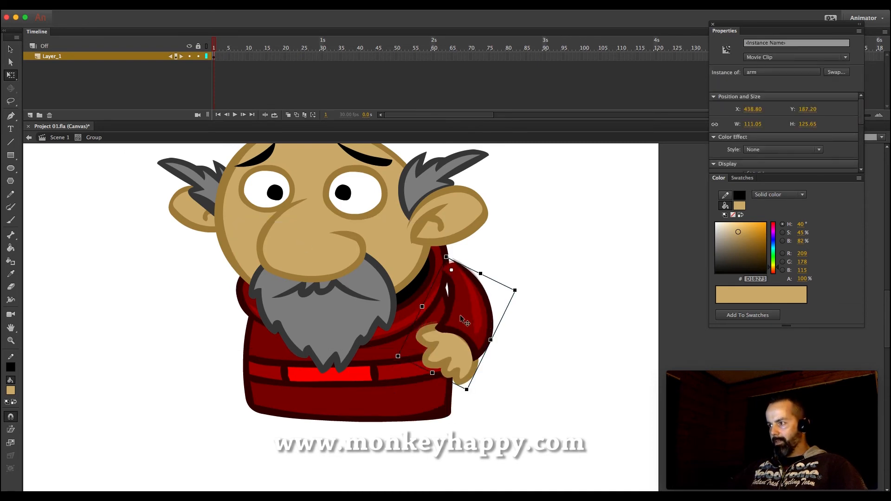
left_click_drag(476, 310, 458, 325)
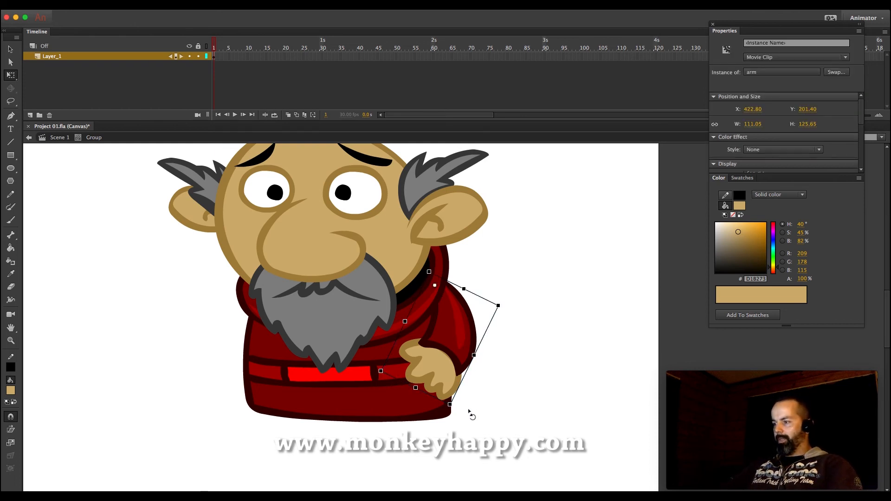
left_click_drag(470, 413, 506, 383)
- Change the arm's stacking order so it sits behind the collar but in front of the body
left_click(190, 5)
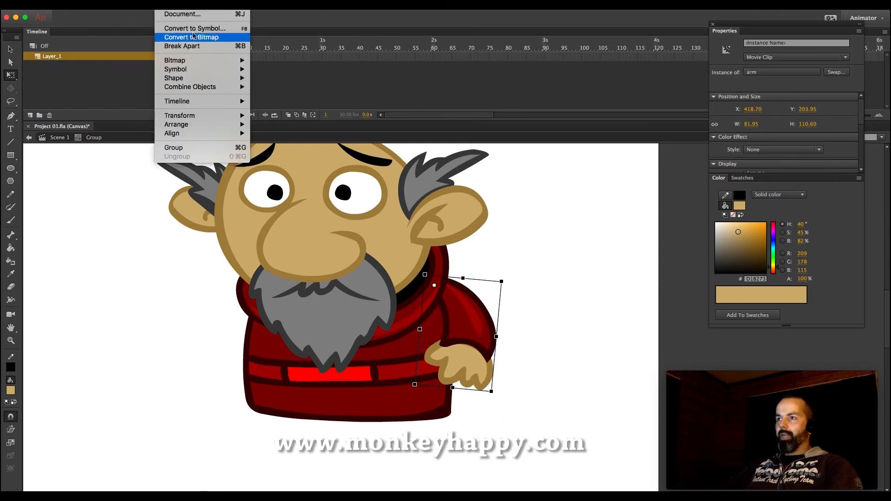
mouse_move(211, 126)
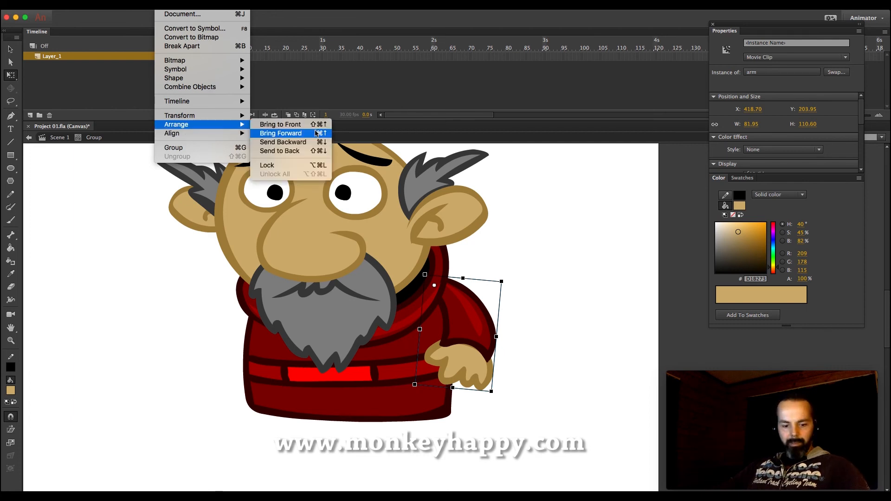
left_click(531, 257)
left_click(533, 251)
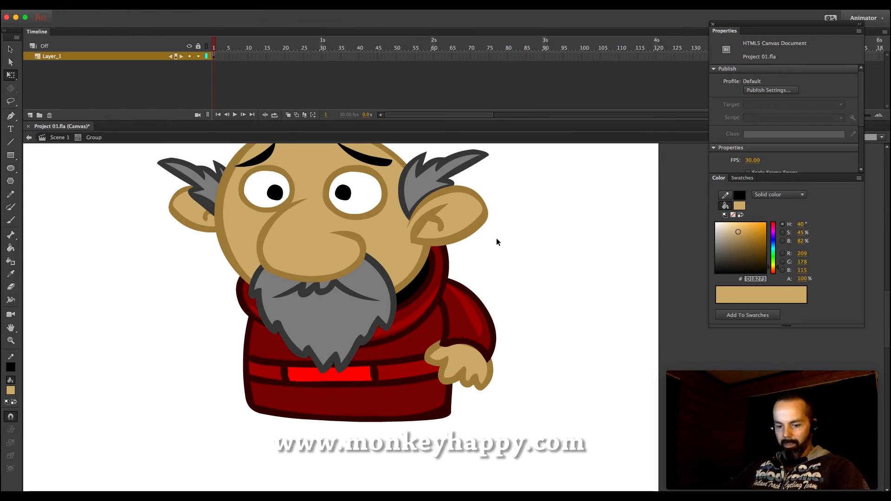
left_click(462, 324)
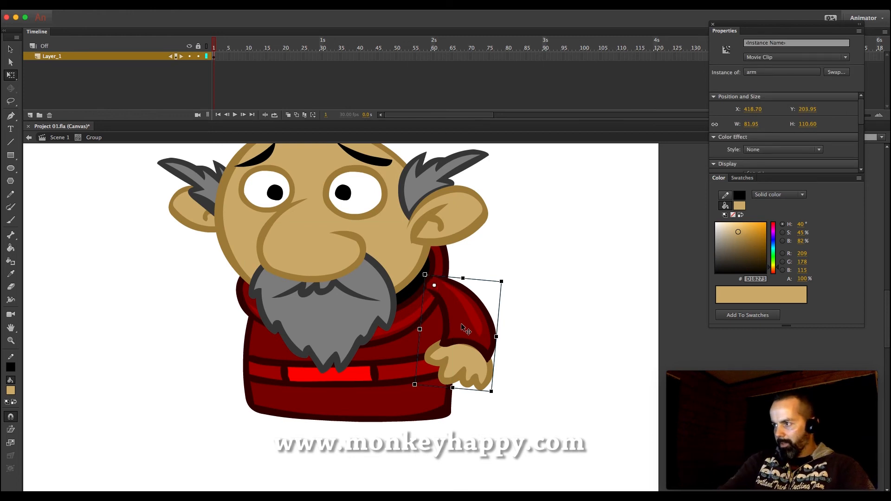
key("super+shift+Down")
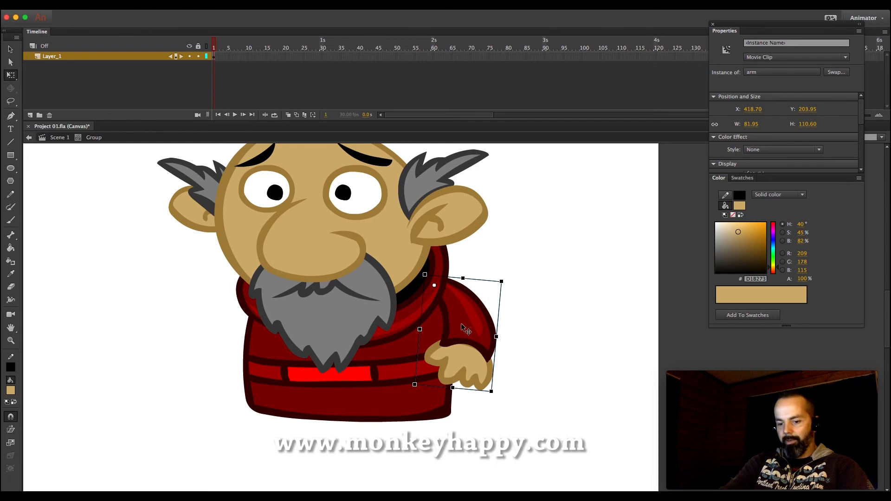
key("super+shift+Up")
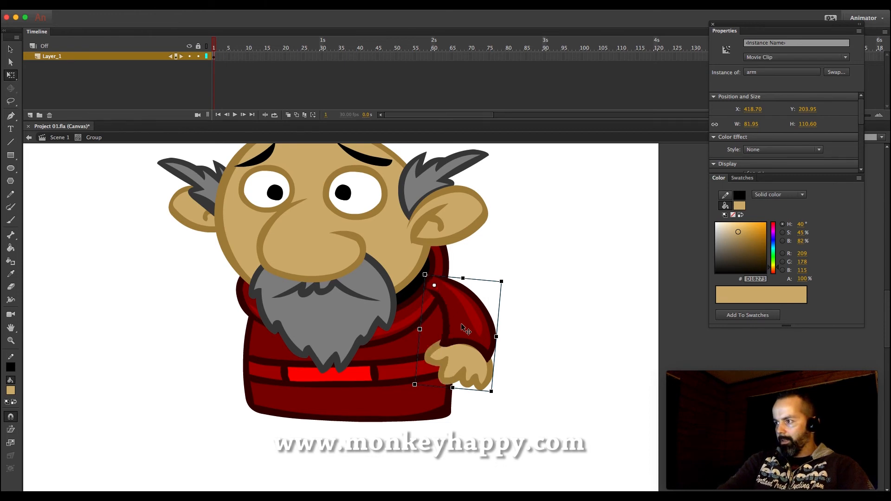
key("super+shift+Down")
key("super+shift+Up")
key("super+shift+Down")
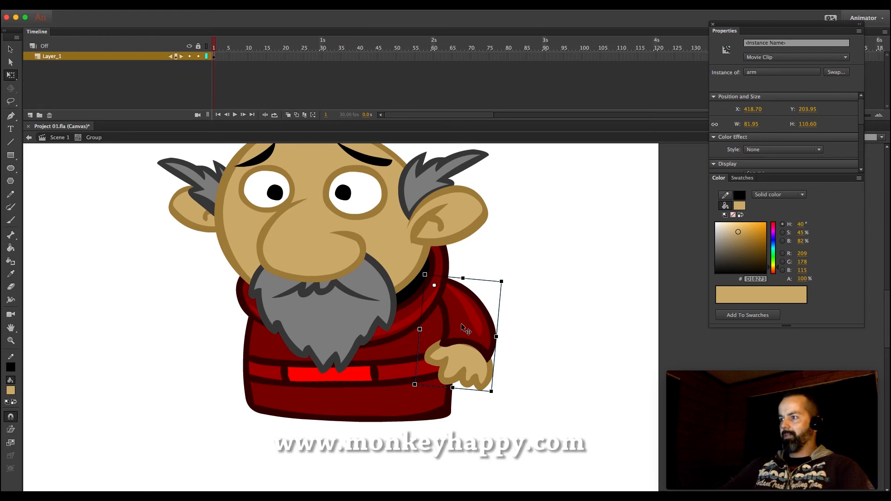
- Convert the collar group into a movie clip named "collar" and arrange it behind the head and in front of the arm
left_click(412, 314)
left_click(168, 5)
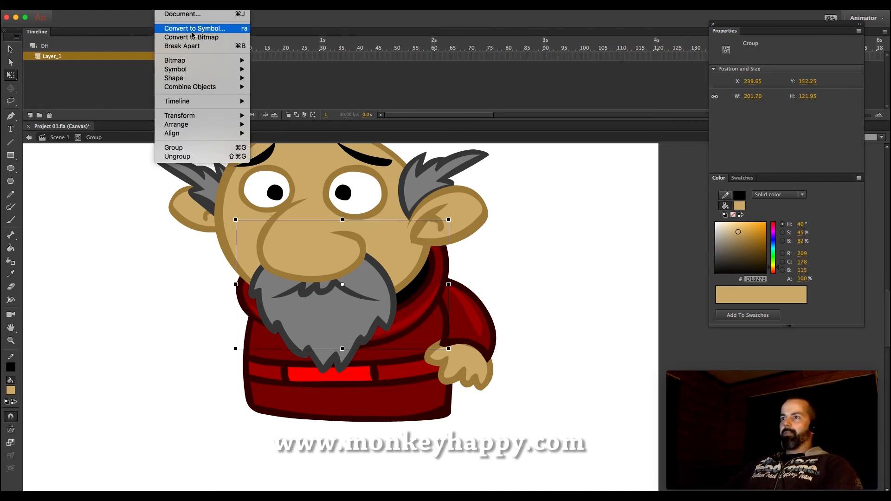
left_click(195, 29)
type("collar")
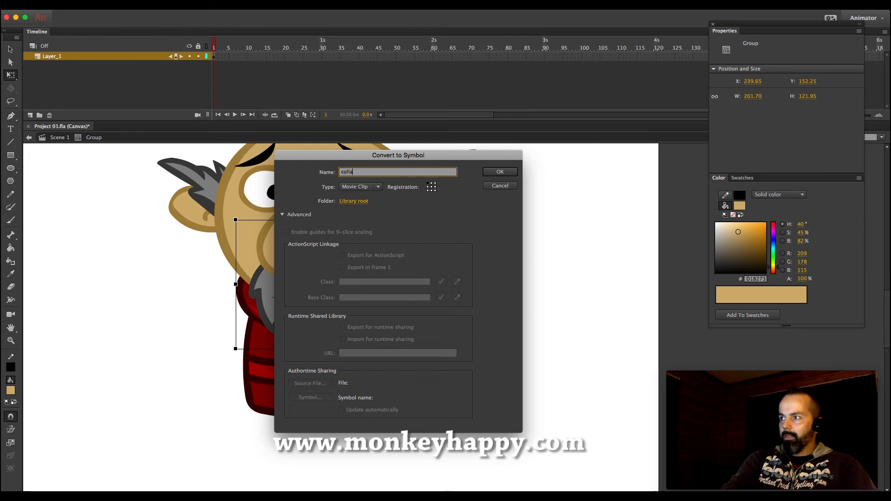
key("Return")
key("super+Down")
key("super+Down")
key("super+Up")
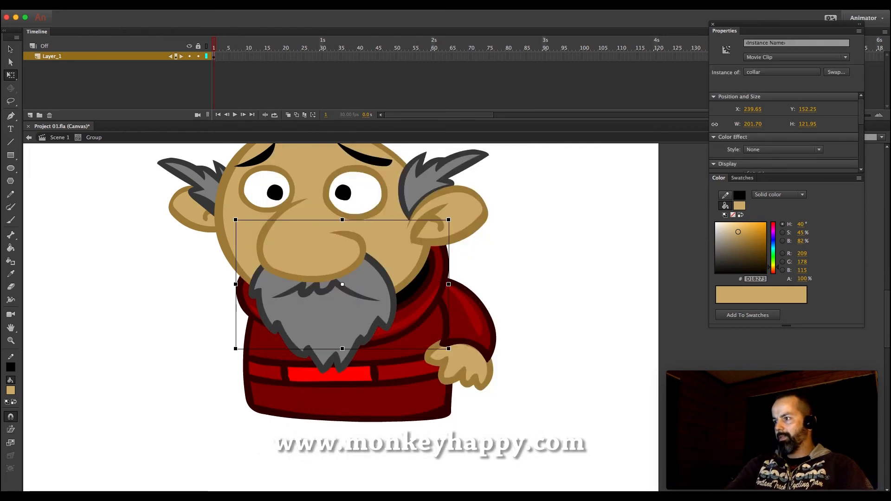
- Convert the body group into a movie clip named "cody" and send it behind the head, collar and arm
left_click(371, 373)
left_click(168, 5)
left_click(179, 29)
type("cody")
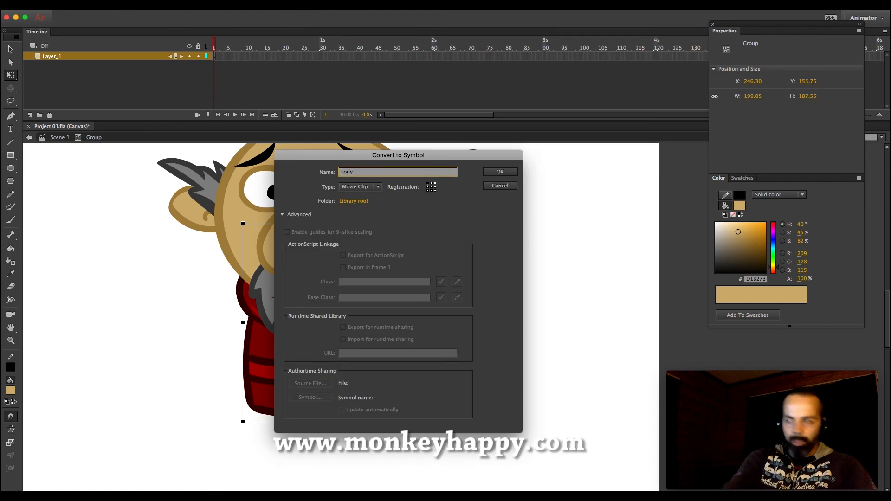
key("Return")
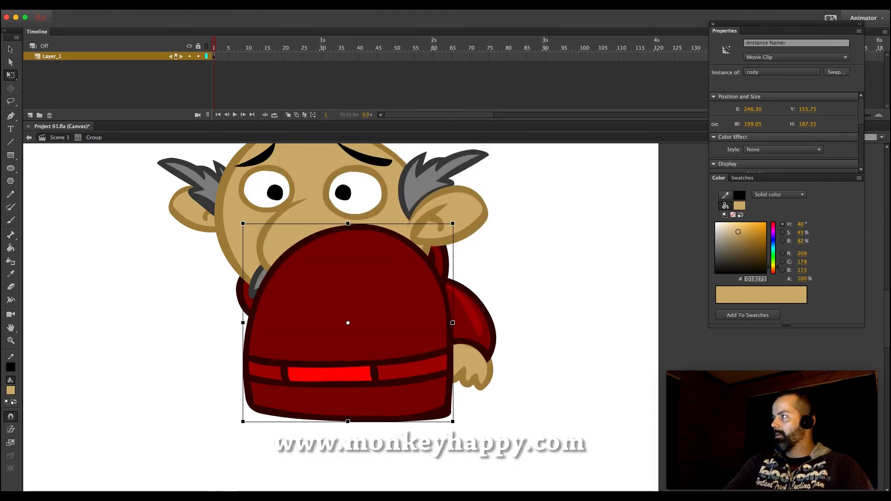
key("ctrl+shift+Down")
key("super+Down")
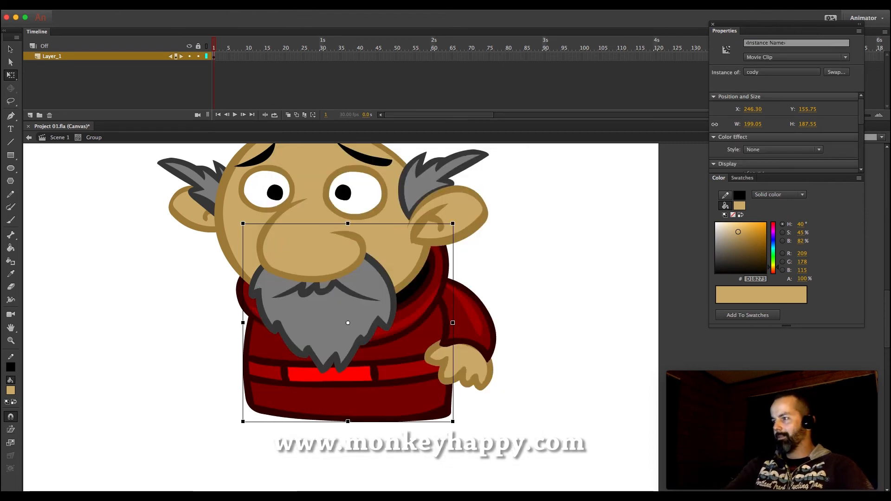
- Duplicate the arm to the opposite side of the body, flip it horizontally, and fit it at the other shoulder
left_click(488, 326)
left_click_drag(478, 317, 220, 305)
left_click(171, 5)
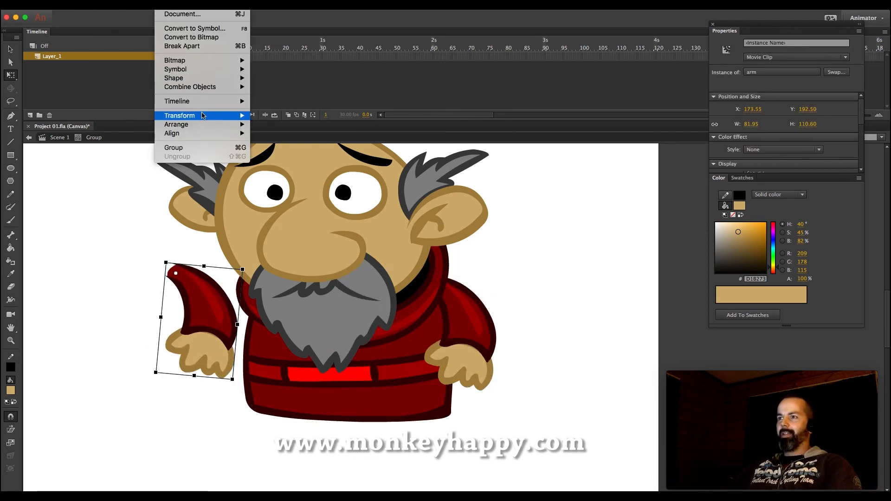
mouse_move(202, 115)
left_click(302, 207)
left_click_drag(159, 300, 240, 316)
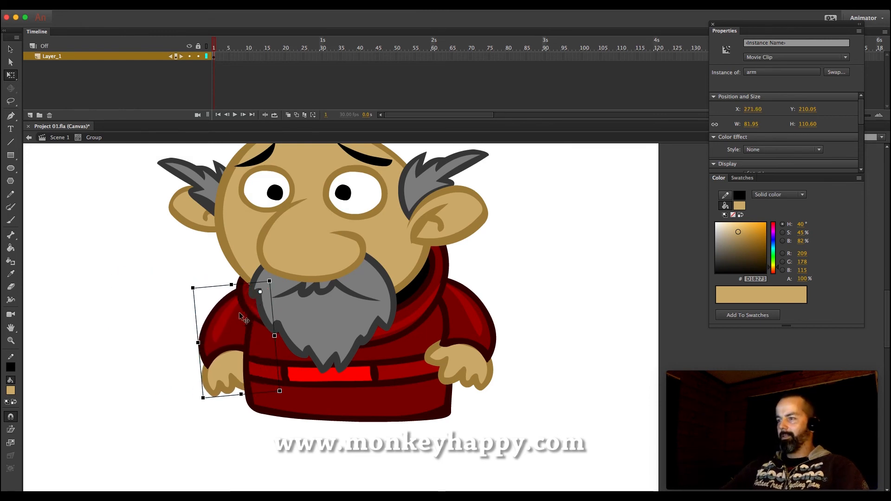
left_click(171, 256)
- Sample the robe's dark outline color #360000 as the fill for the Brush tool
left_click(11, 274)
left_click(312, 415)
key("b")
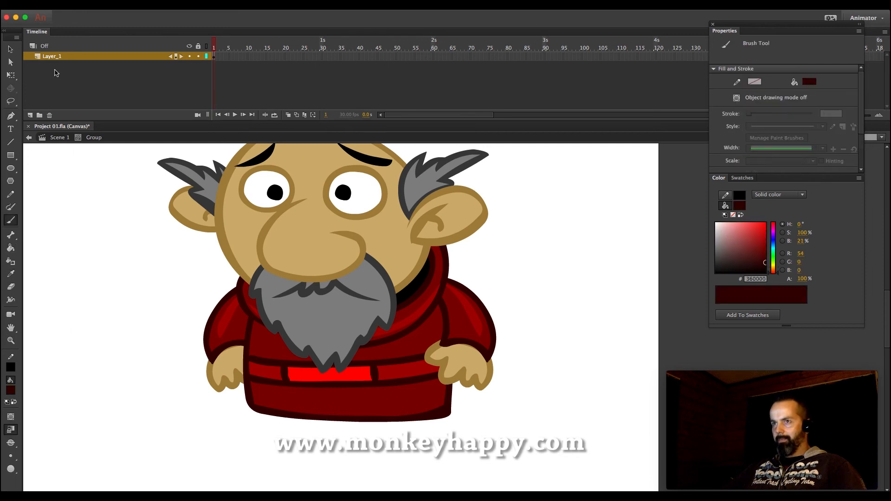
- Inside the body clip's artwork, reshape and smooth the robe's bottom edge, then return to the character group
key("v")
double_click(436, 416)
left_click(462, 415)
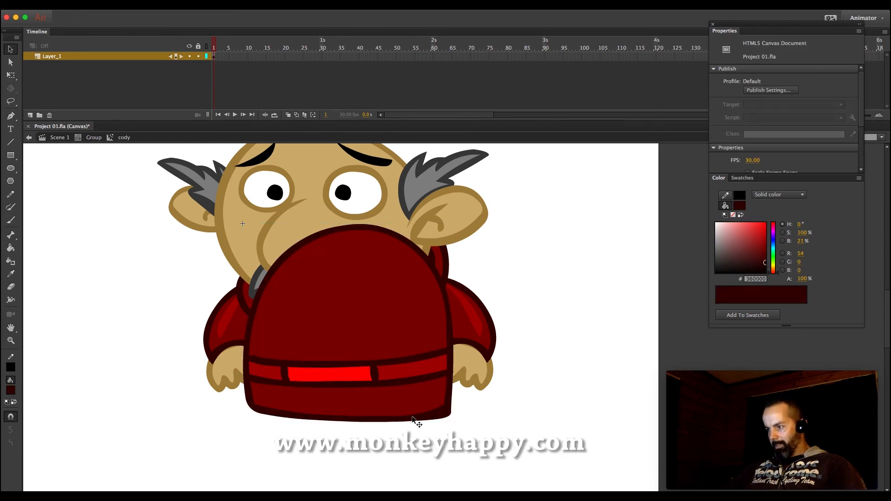
double_click(413, 417)
left_click(408, 424)
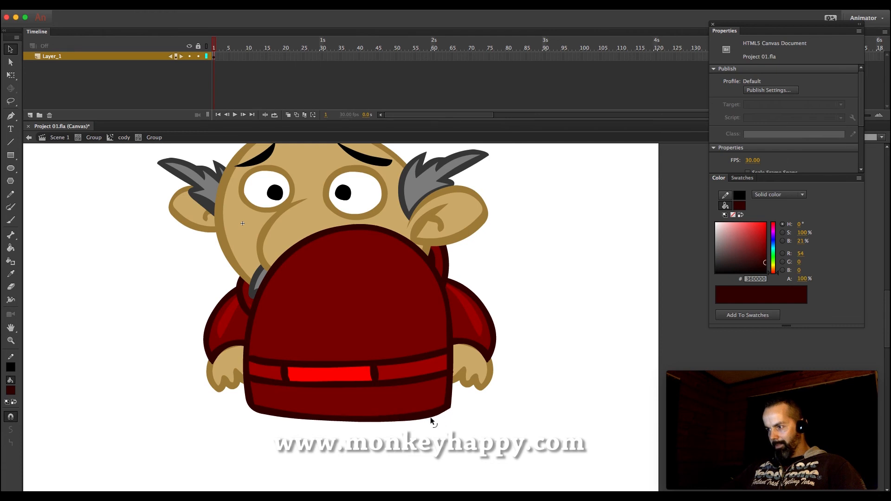
left_click_drag(510, 454, 232, 391)
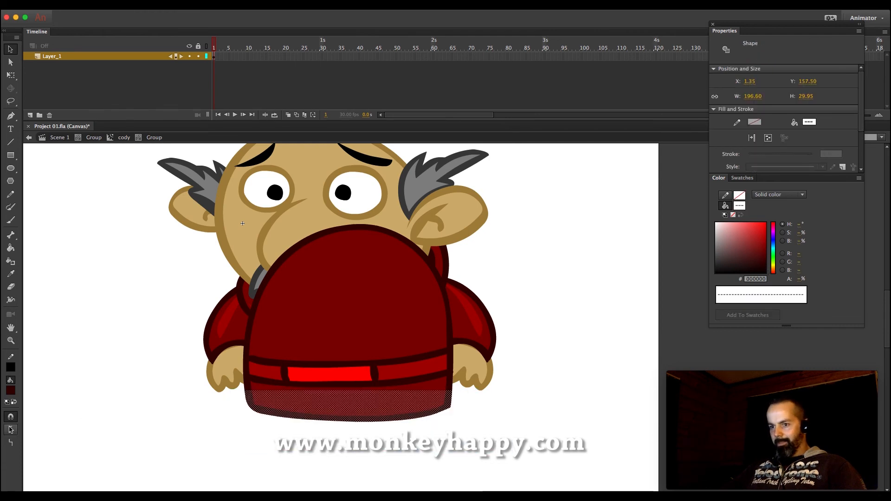
left_click(385, 455)
left_click(122, 138)
left_click(167, 337)
left_click(95, 138)
left_click(181, 315)
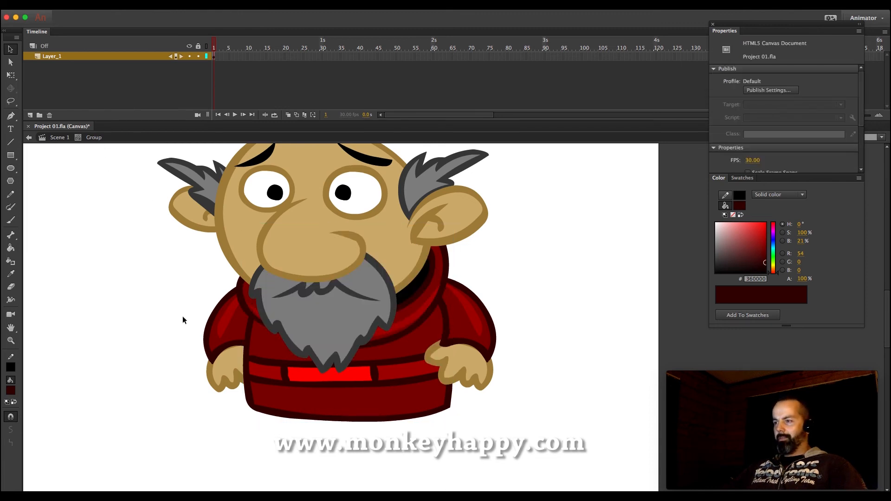
- Brush a small leg with a foot below the robe in #360000 and fill it with dark red #890000
key("b")
mouse_move(276, 394)
left_mouse_down()
mouse_move(301, 437)
mouse_move(272, 447)
mouse_move(298, 452)
mouse_move(317, 436)
mouse_move(277, 390)
left_mouse_up()
left_click(10, 248)
left_click(737, 273)
left_click(294, 435)
left_click(766, 246)
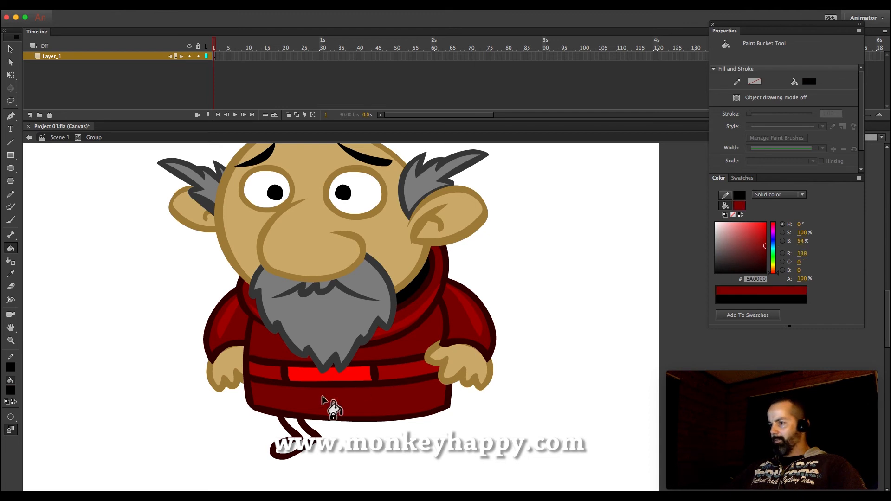
left_click(304, 435)
- Select the leg's outline and fill and smooth the shape
key("v")
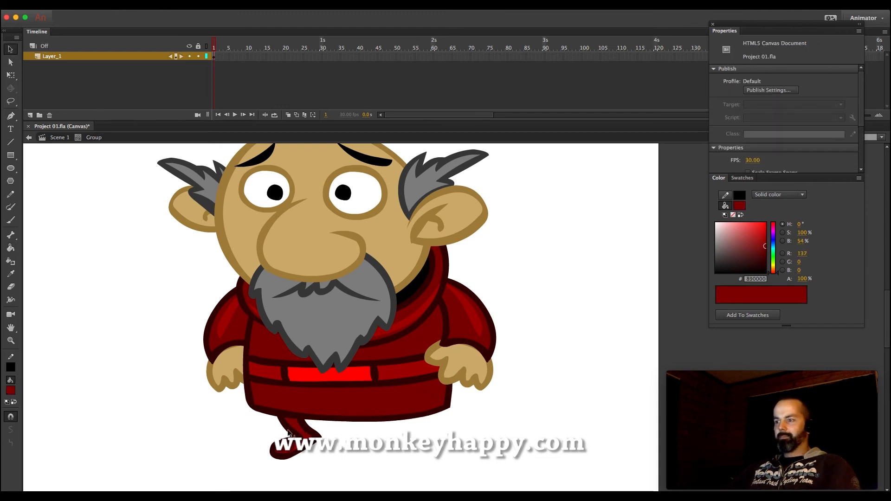
left_click(302, 435)
key("super+a")
left_click(11, 429)
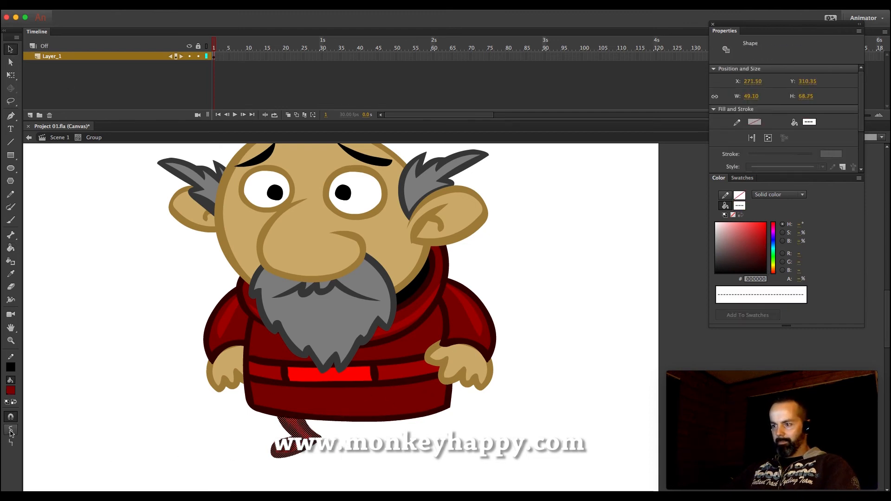
left_click(339, 444)
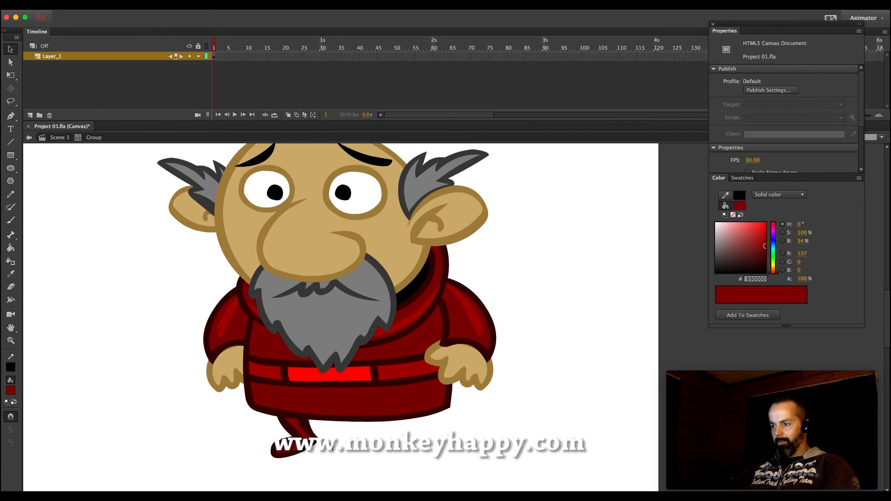
- Select the complete leg shape in its place under the robe and convert it into a movie clip named "leg"
left_click(315, 444)
left_click_drag(303, 437, 146, 396)
key("super+z")
left_click(170, 6)
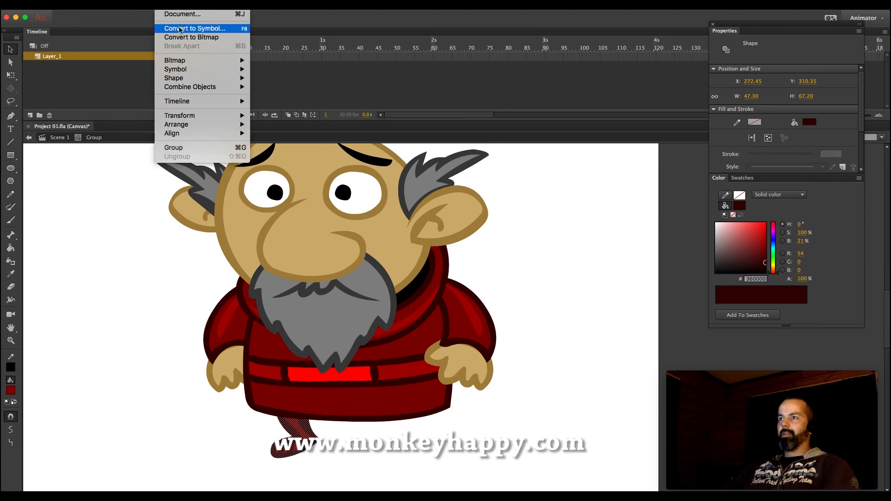
left_click(180, 29)
type("leg")
key("Return")
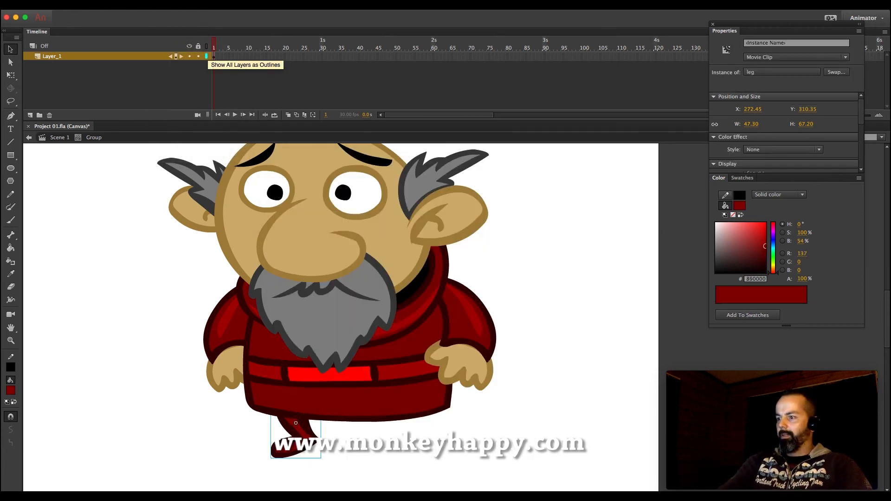
- Duplicate the leg toward the other side under the robe and send the copy behind the body
key("q")
left_click_drag(296, 423, 408, 428)
key("ctrl+shift+Down")
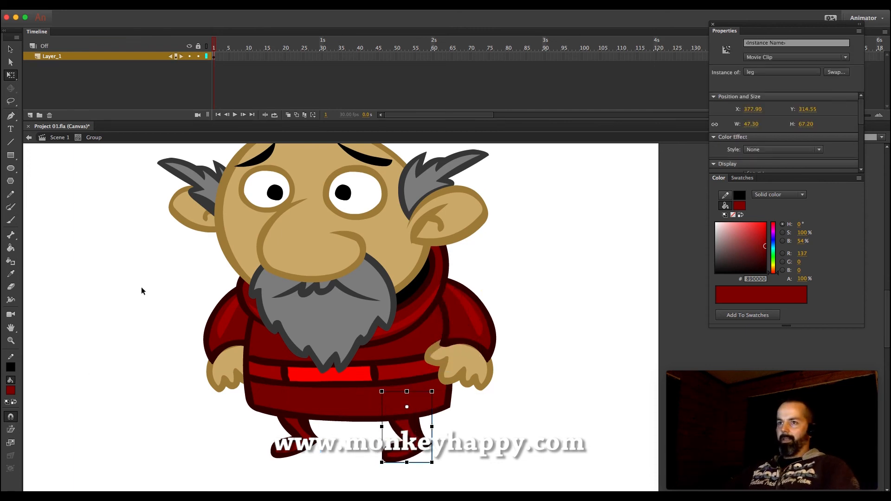
- Draw a flat oval about 223 × 50 px beneath the feet, remove its outline and fill it with black #000000
left_click(11, 169)
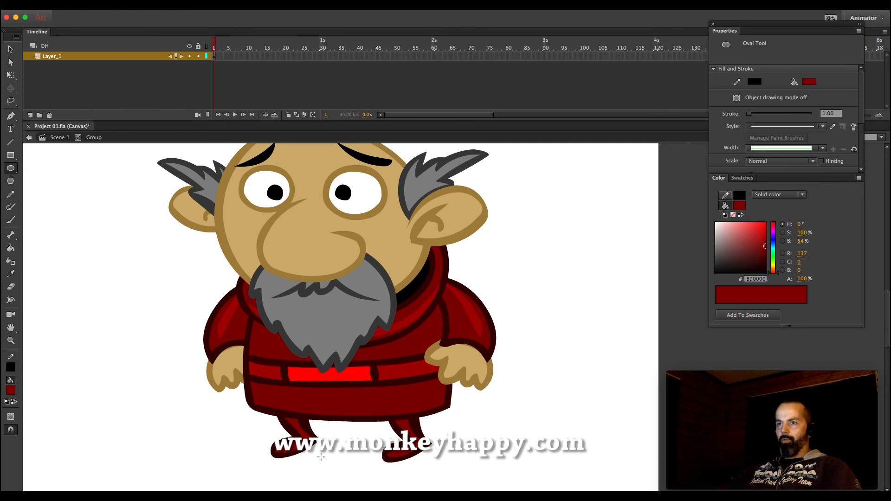
left_click_drag(244, 421, 478, 475)
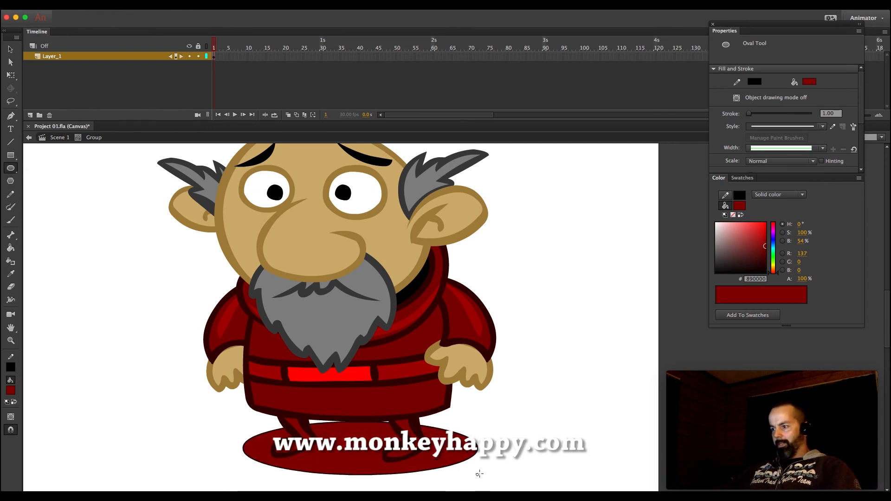
key("v")
left_click(457, 434)
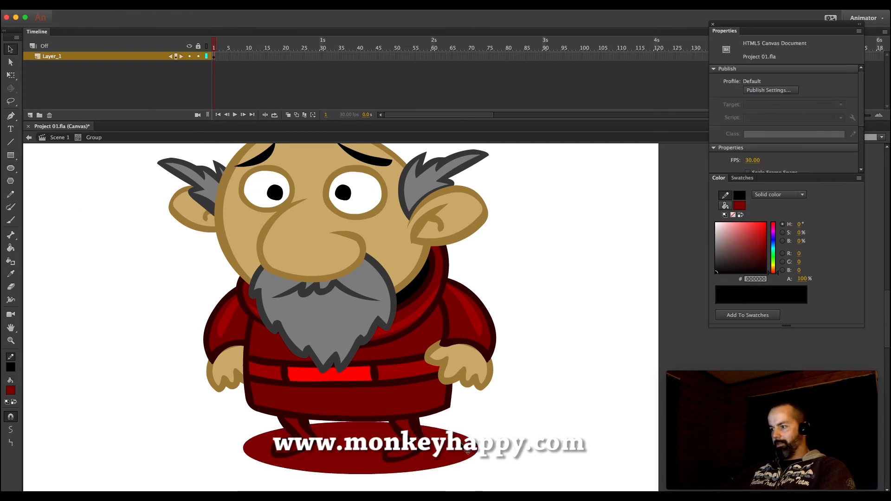
left_click(532, 422)
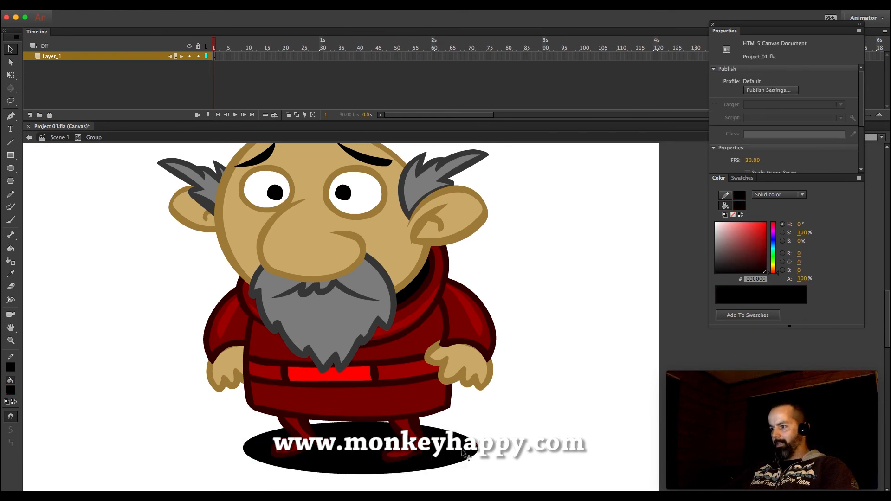
- Convert the black oval into a movie clip named "shadow" and send it behind the legs
right_click(460, 452)
key("Escape")
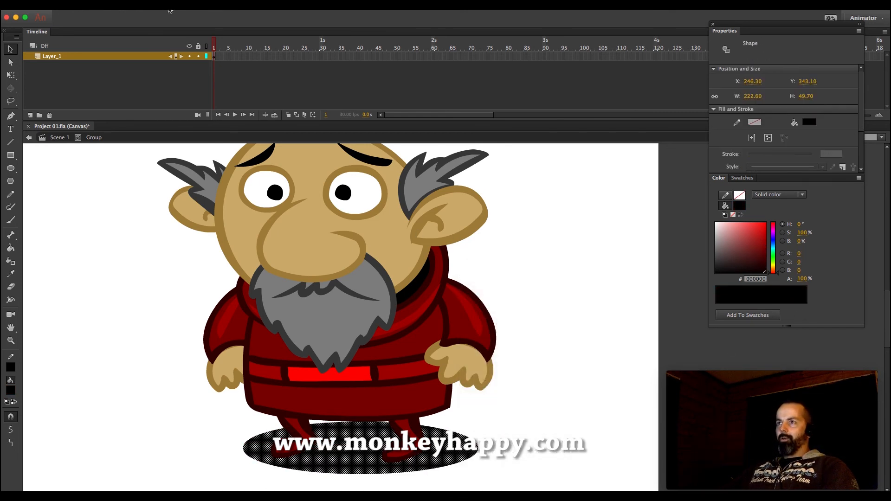
left_click(169, 5)
left_click(187, 29)
type("shadow")
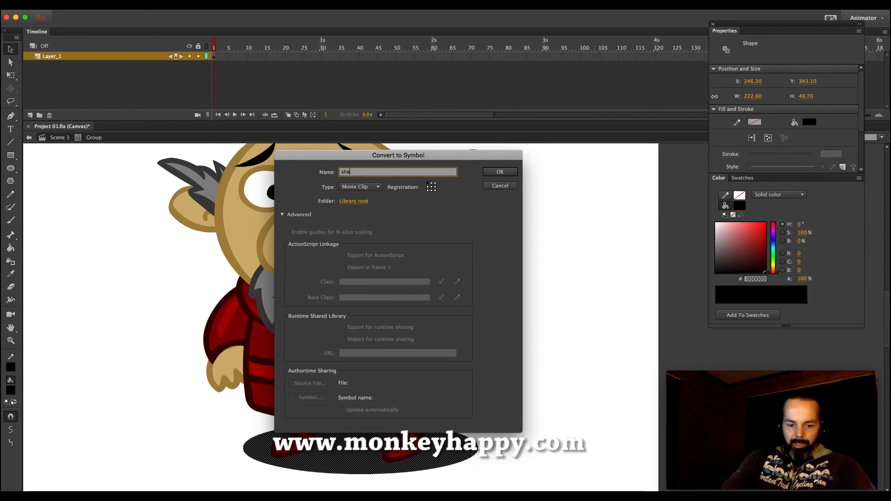
key("Return")
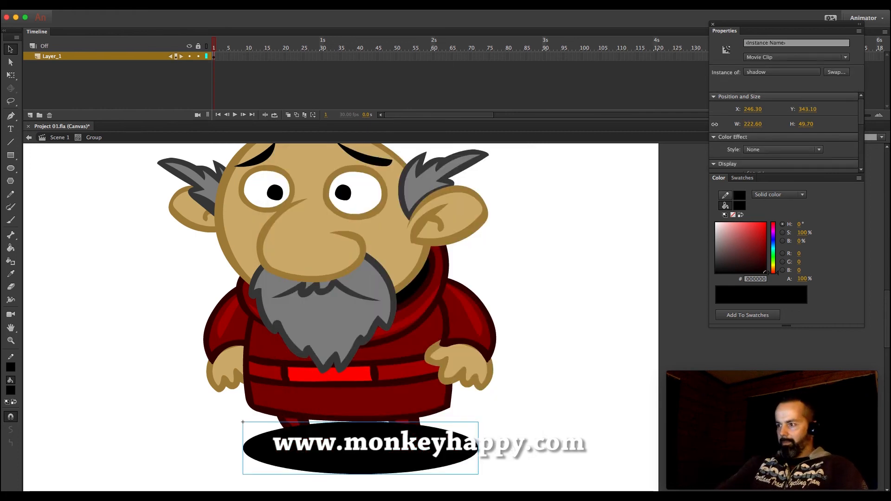
key("ctrl+shift+Down")
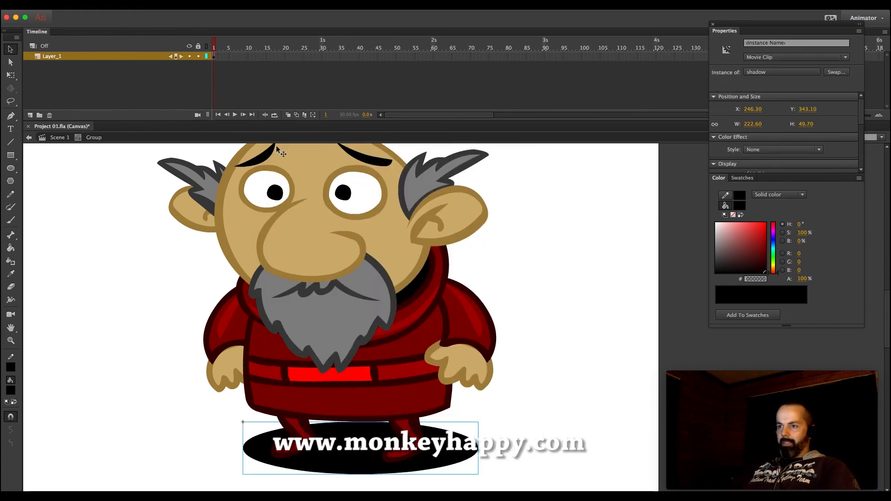
- View the whole character and select its arms, body, legs and shadow one by one to check the separate parts
left_click(119, 248)
left_click(10, 341)
left_click(464, 370)
left_click_drag(571, 426, 272, 167)
key("v")
left_click(393, 291)
key("q")
left_click(405, 333)
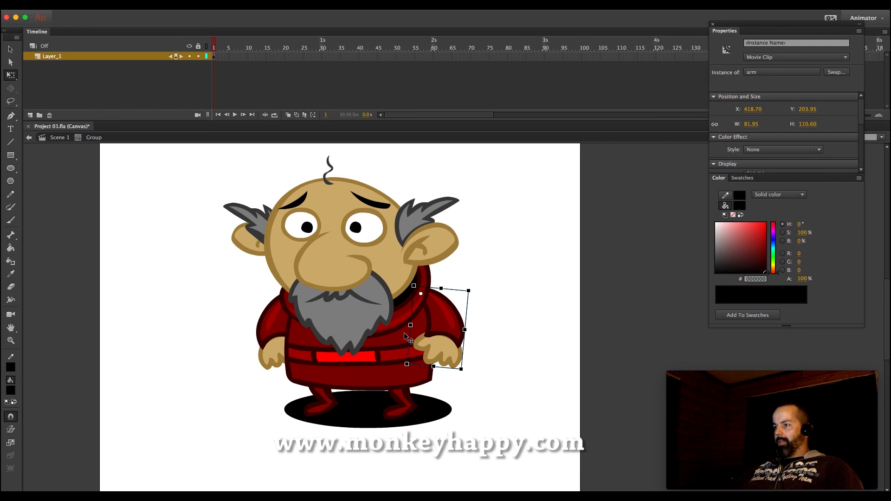
left_click(394, 352)
left_click(292, 338)
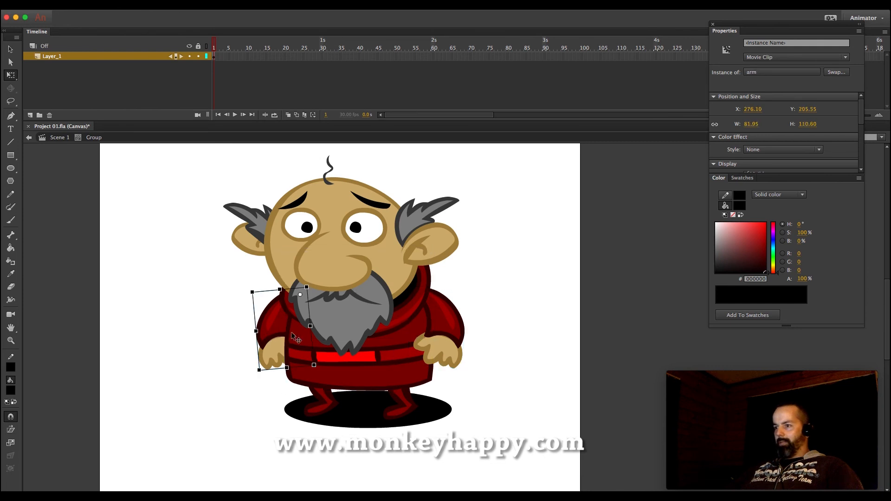
left_click(379, 411)
left_click(322, 407)
left_click(411, 408)
- Select all parts of the character and convert them into one movie clip named "man"
left_click_drag(507, 449, 256, 193)
left_click(173, 4)
left_click(181, 27)
type("man")
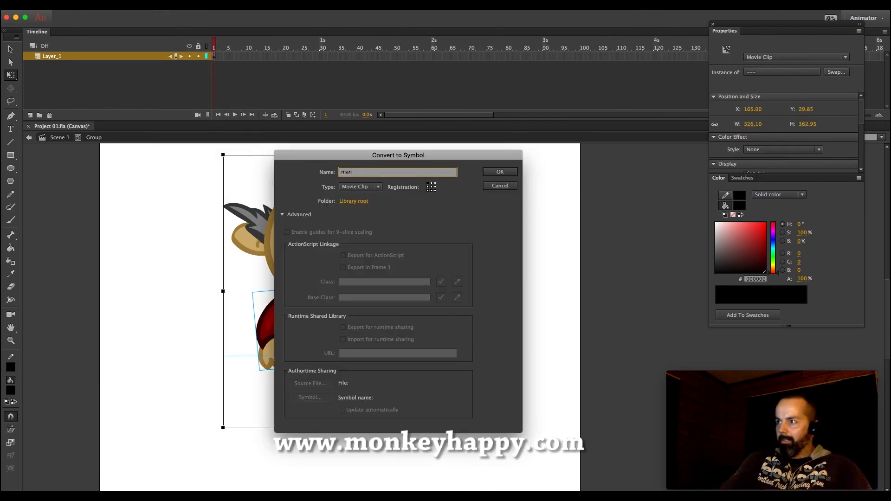
key("Return")
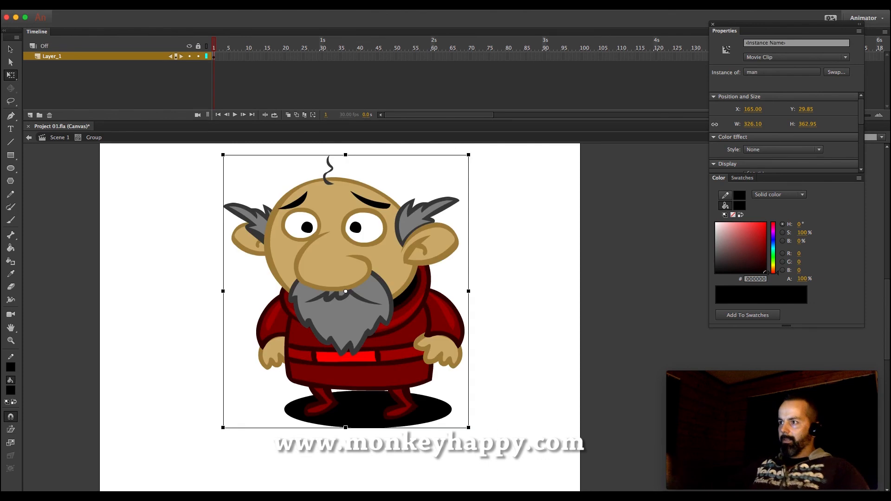
- Return to the main scene and break apart the group so the man movie clip lies directly on the stage
left_click(64, 139)
left_click(200, 207)
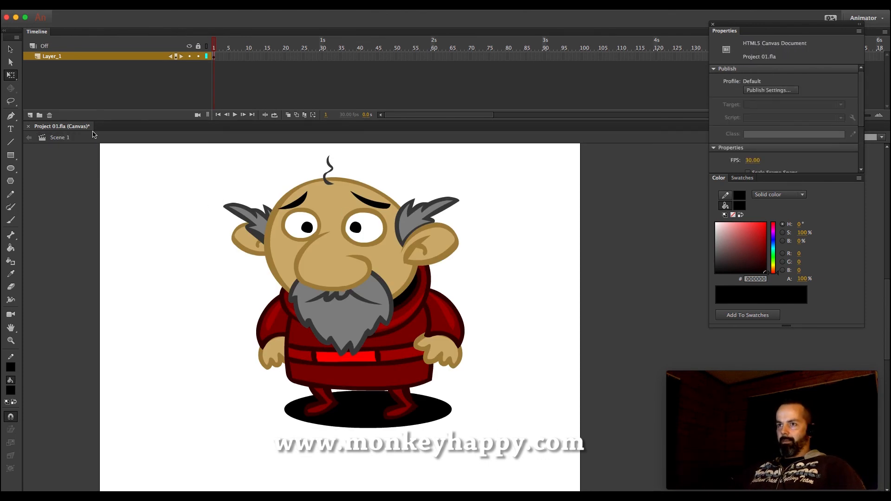
left_click(345, 235)
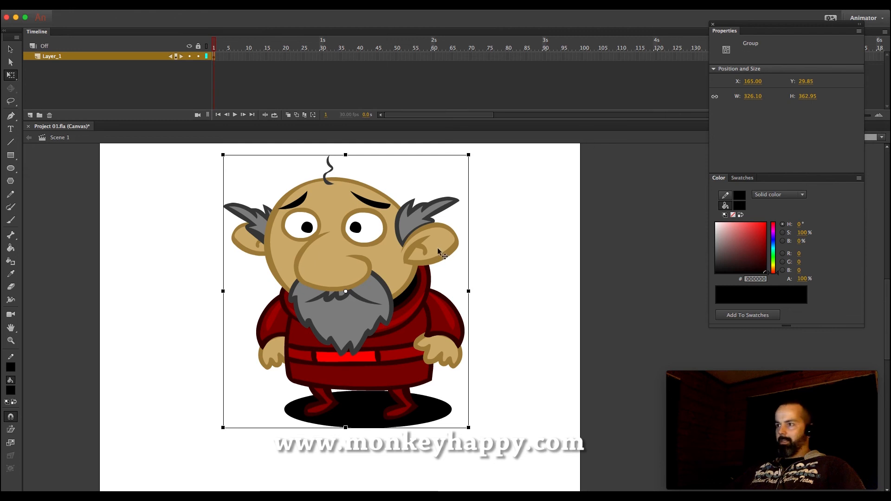
double_click(347, 236)
left_click(348, 236)
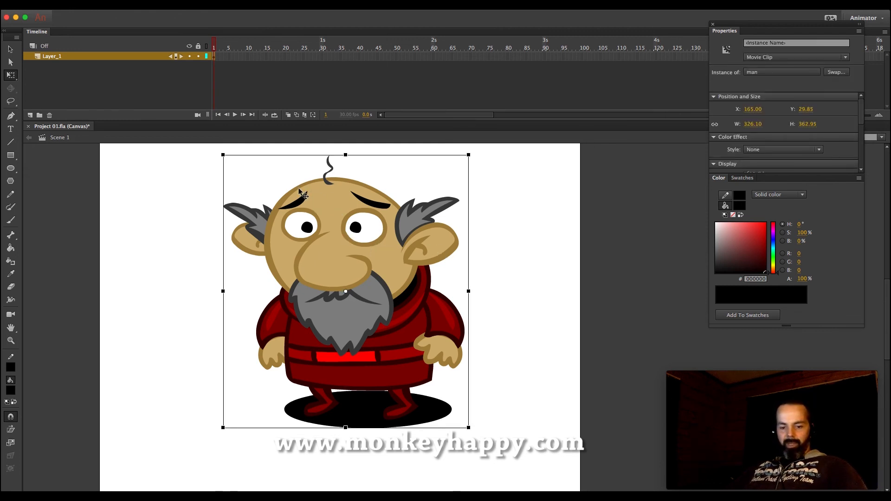
- Move the man movie clip straight down on the stage to about Y 56
left_click(185, 209)
left_click(341, 217)
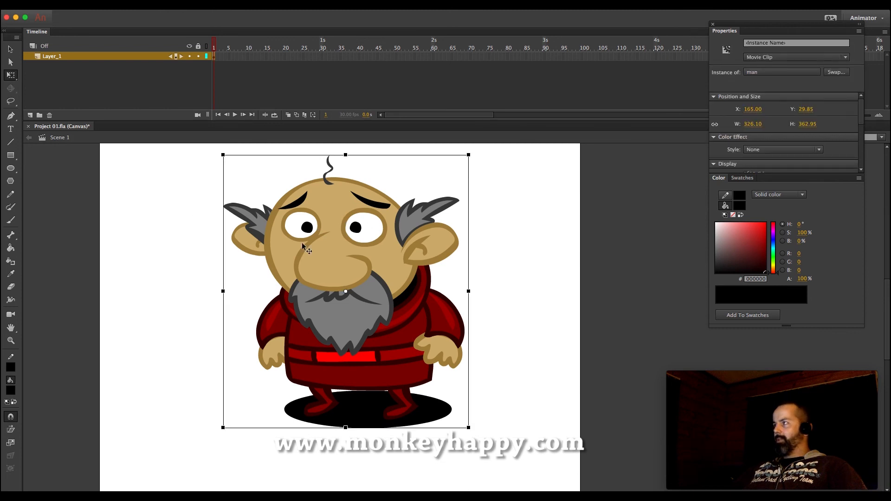
left_click_drag(360, 230, 360, 249)
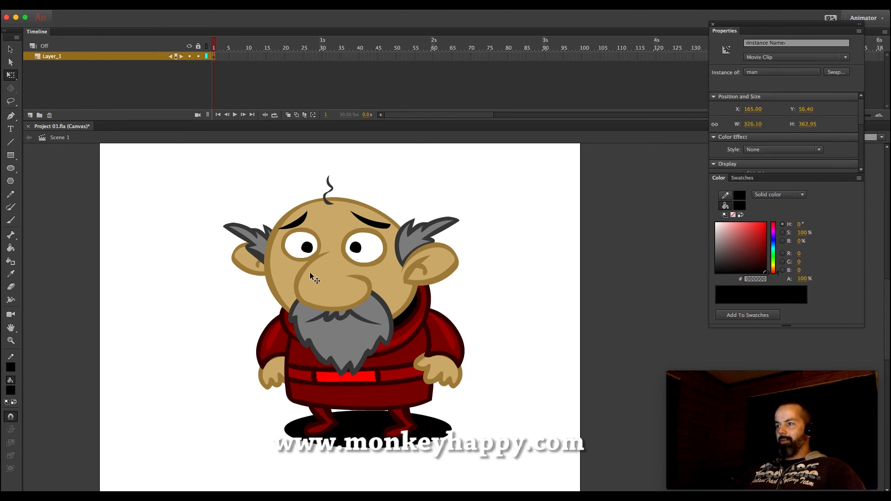
- Inside the man movie clip, select all the character's parts and distribute them to separate layers
double_click(351, 255)
left_click(568, 297)
left_click_drag(507, 433, 276, 234)
right_click(371, 235)
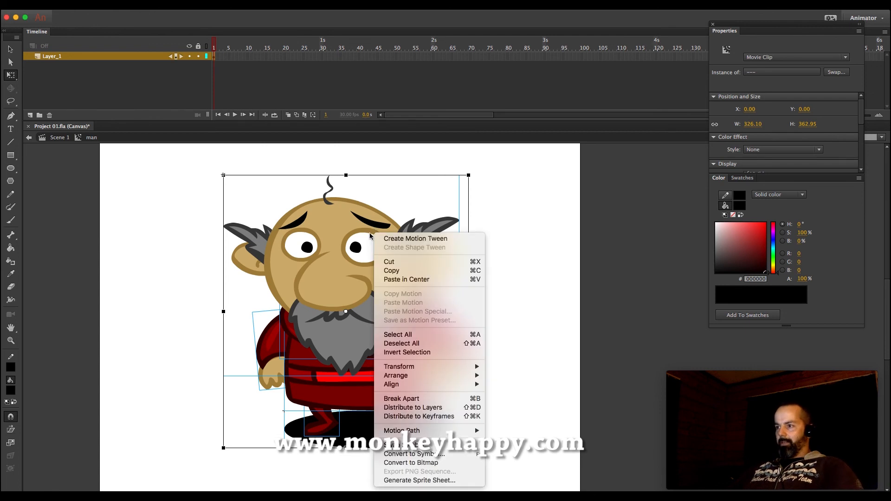
left_click(354, 245)
right_click(353, 243)
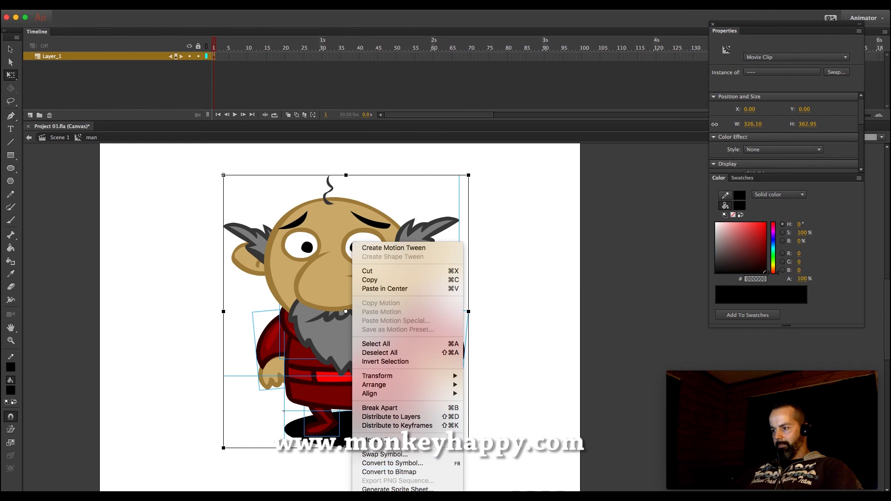
left_click(407, 418)
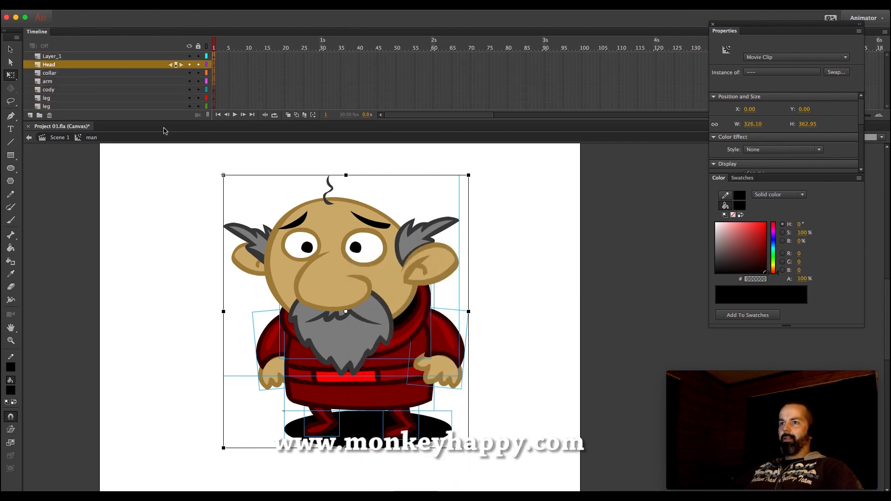
- Delete the empty Layer_1 from the man movie clip
left_click(81, 56)
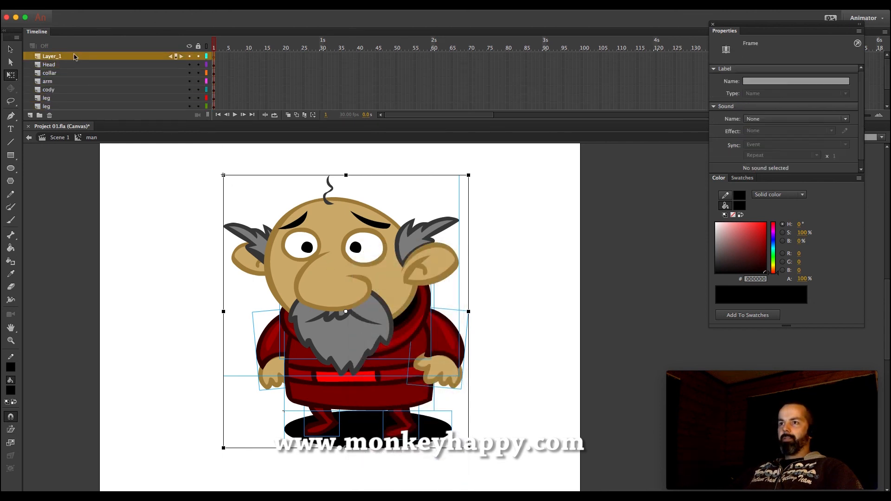
right_click(75, 57)
left_click(125, 113)
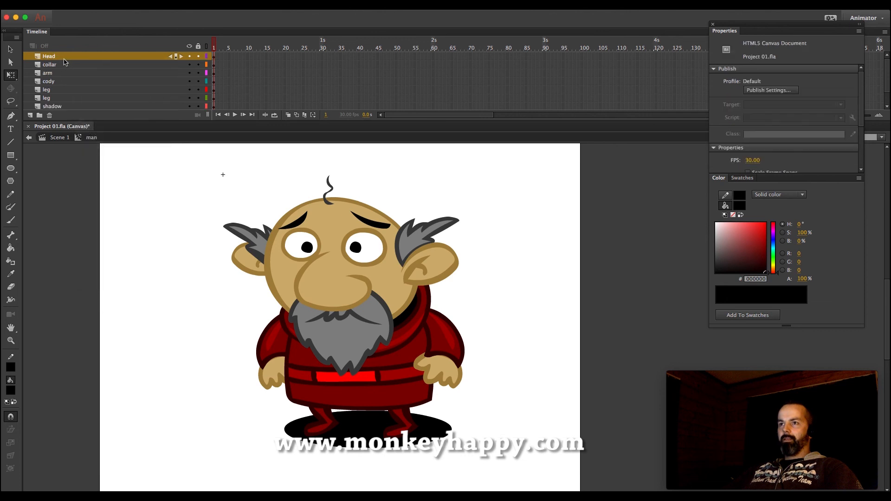
- Go through the layers from Head to shadow to check which body part each one holds
left_click(53, 66)
left_click(58, 73)
left_click(63, 82)
left_click(69, 90)
left_click(77, 99)
left_click(92, 107)
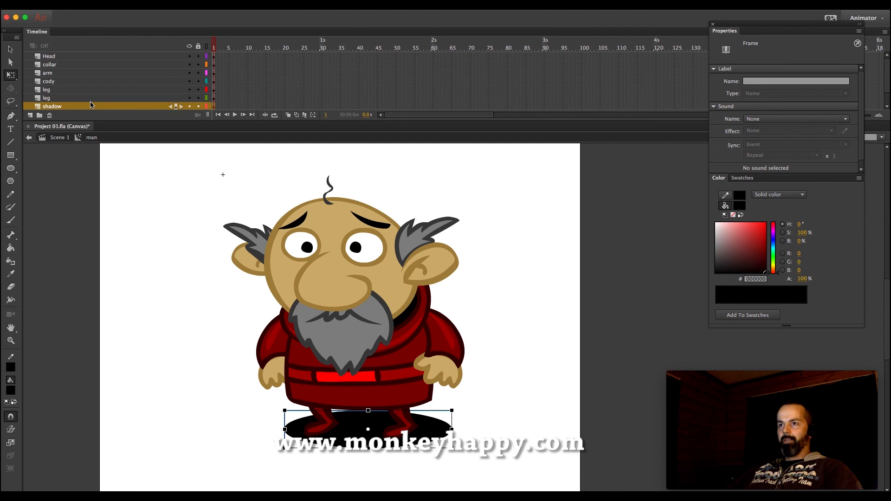
left_click(65, 56)
left_click(64, 65)
left_click(63, 73)
left_click(62, 82)
left_click(61, 91)
left_click(64, 98)
left_click(66, 106)
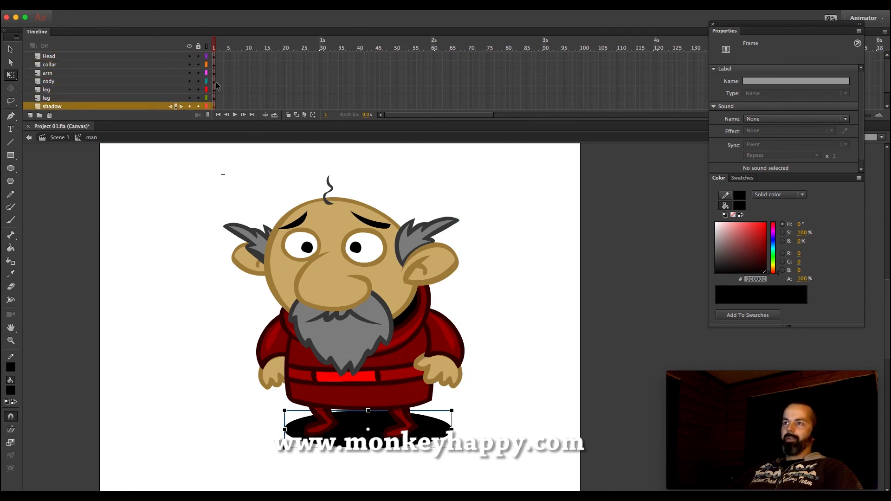
- Enlarge the timeline to show every layer and create classic tweens from frame 1 on all layers
left_click(215, 56)
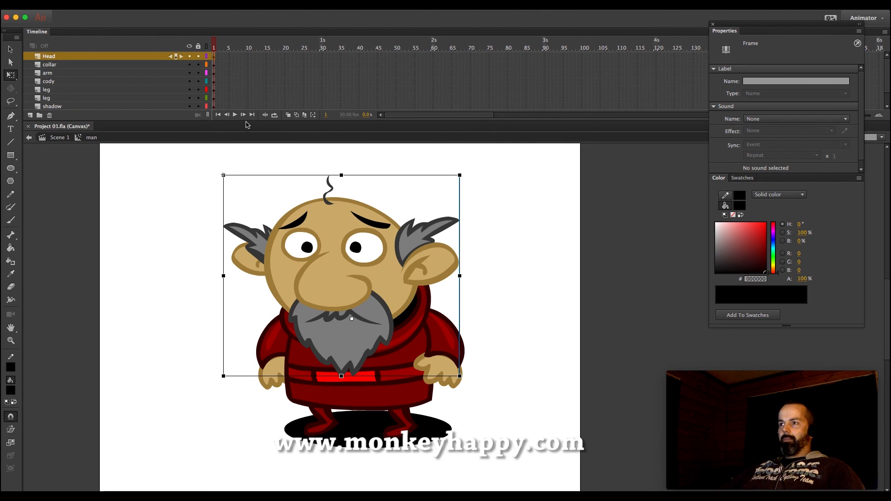
left_click_drag(247, 127, 247, 139)
left_click_drag(215, 115, 214, 57)
right_click(214, 57)
left_click(250, 85)
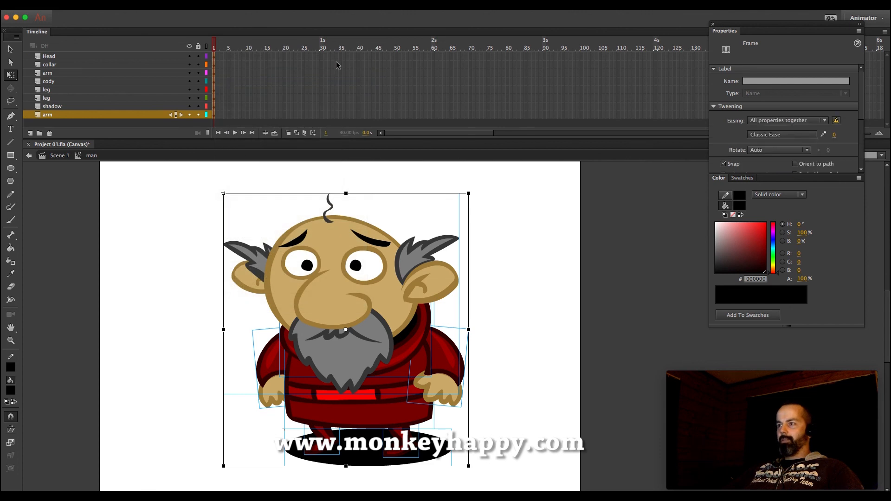
- Insert keyframes on all layers at frame 30 and at frame 60
left_click(517, 234)
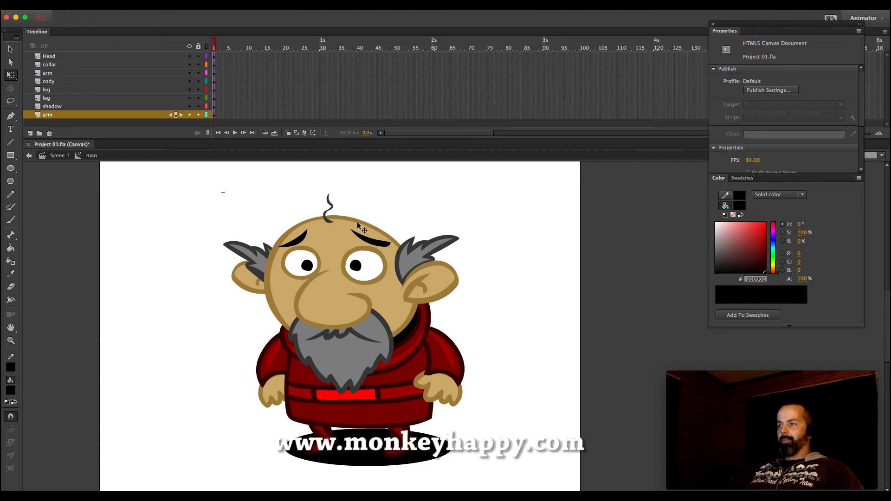
left_click_drag(324, 60, 323, 119)
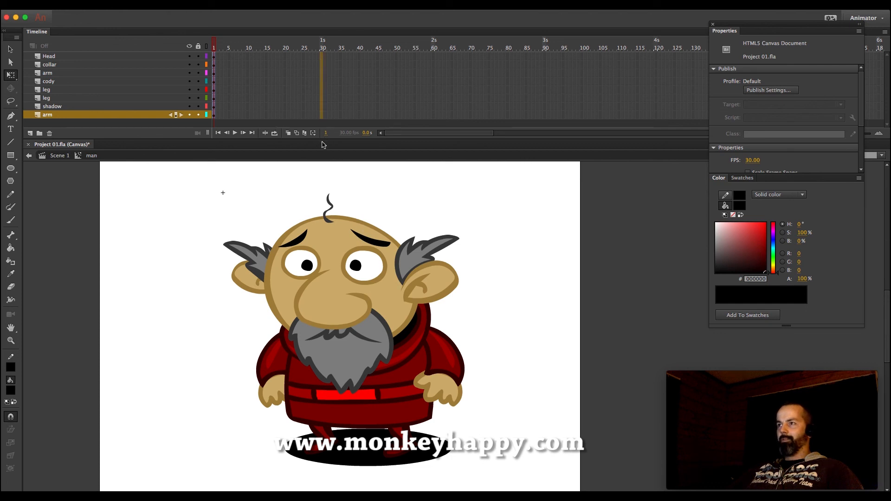
key("F6")
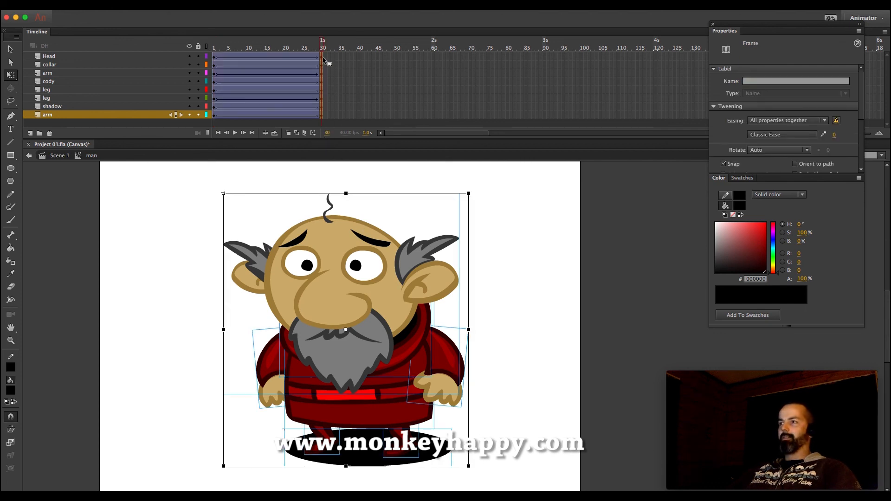
left_click_drag(433, 59, 434, 119)
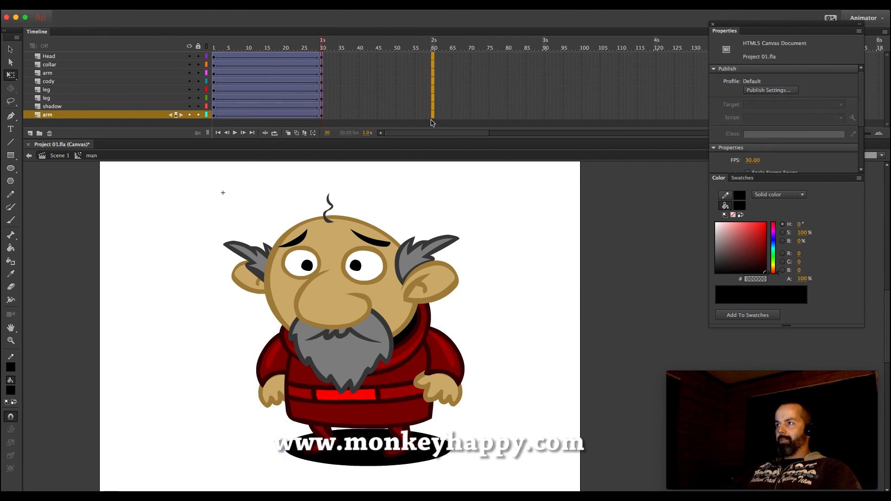
key("F6")
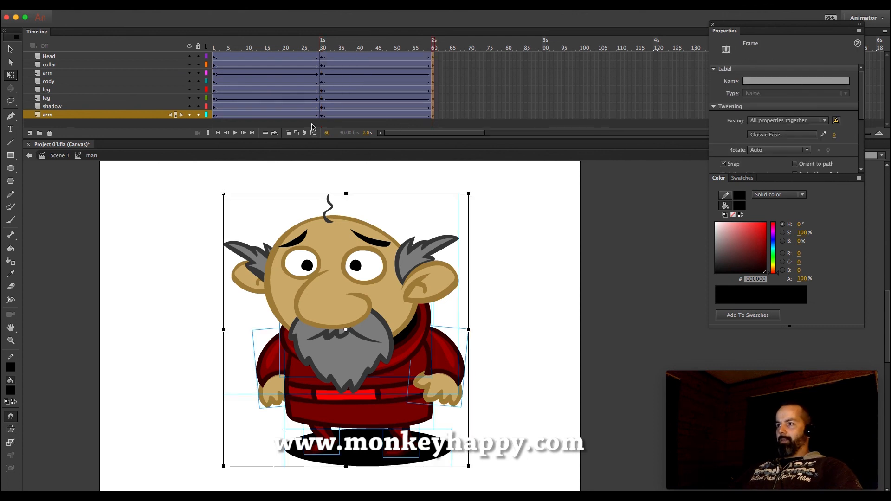
- At frame 30, raise the head slightly and rotate it a little clockwise
left_click(322, 90)
left_click(441, 241)
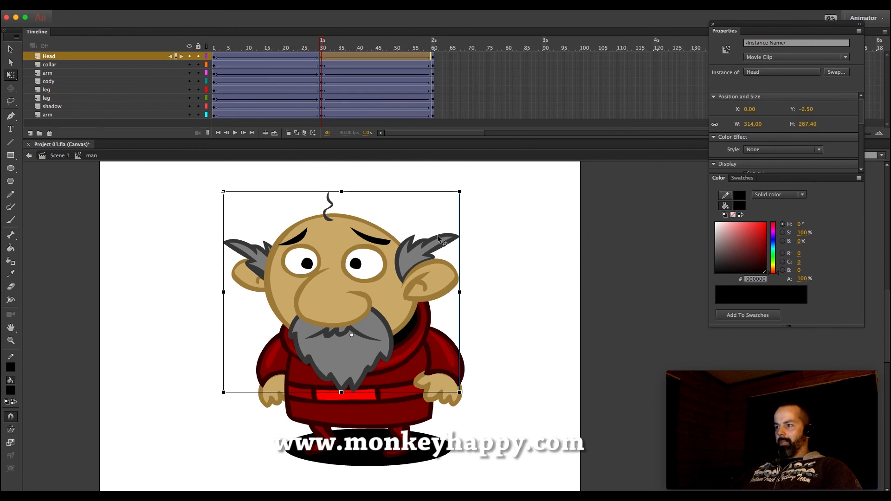
left_click_drag(464, 193, 475, 199)
- Enlarge the man's body slightly about its centre at frame 30
left_click(403, 358)
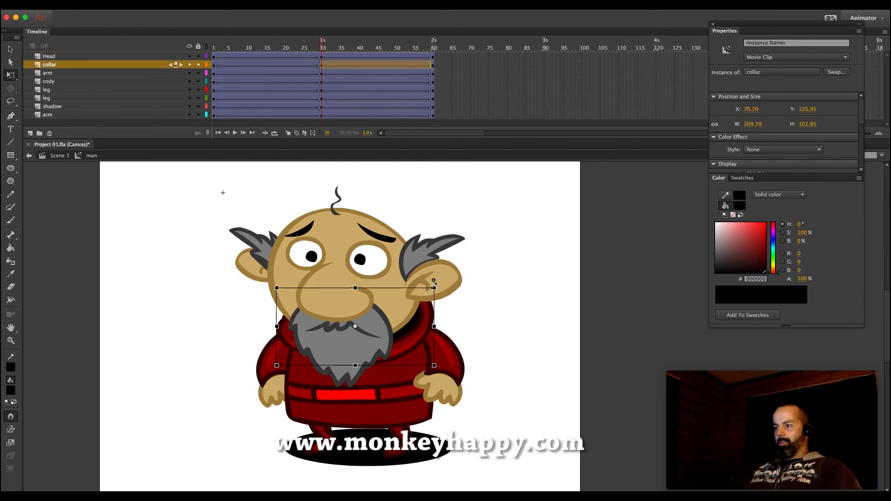
left_click(444, 337)
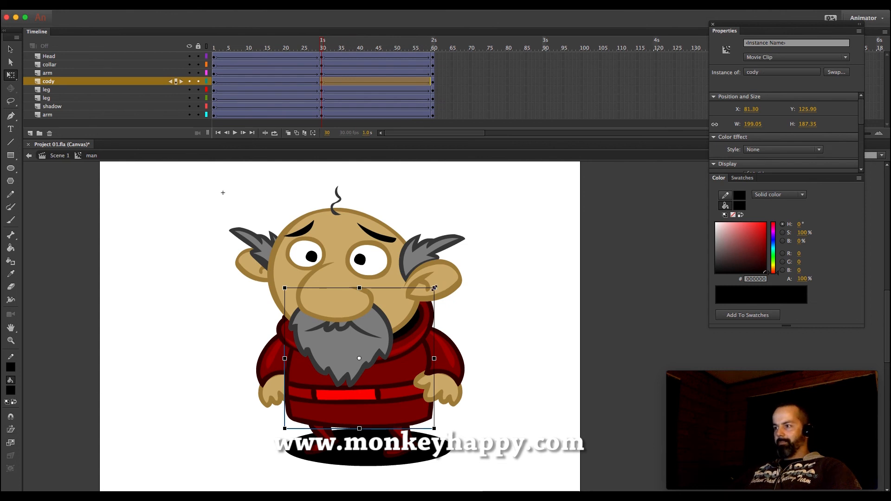
left_click_drag(434, 288, 440, 285)
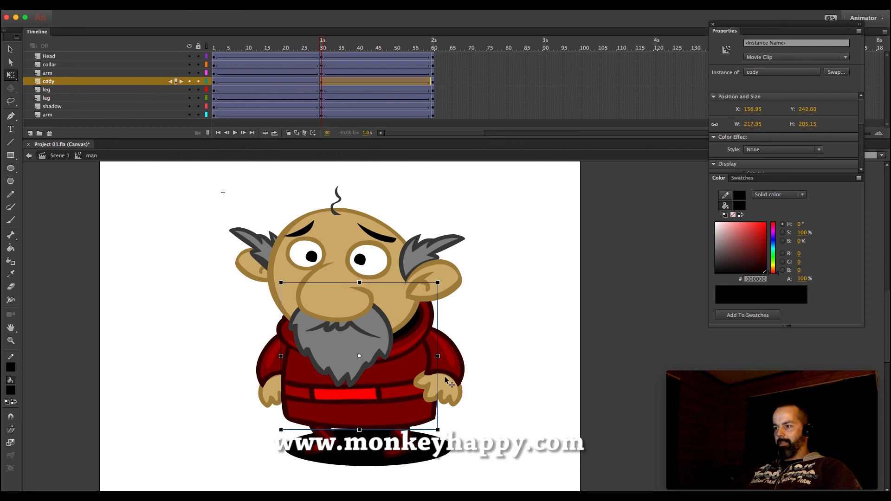
- Move both arms slightly outward at frame 30 to follow the wider body
left_click(456, 386)
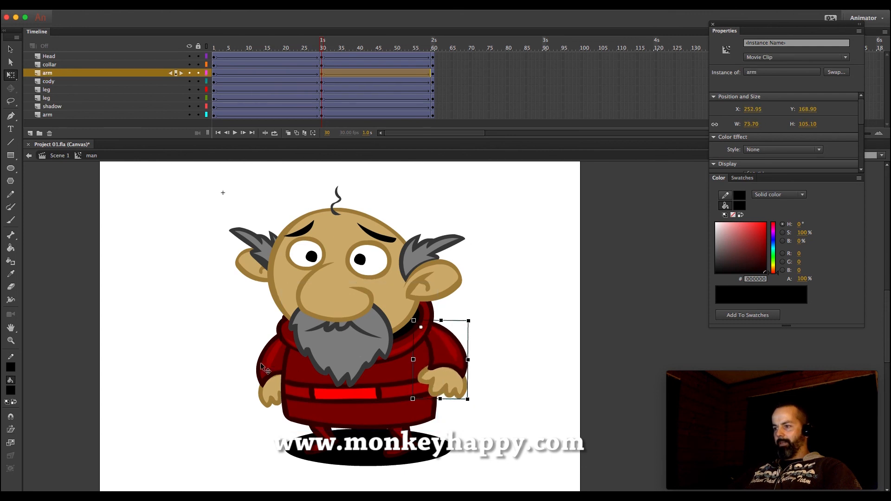
left_click(266, 372)
left_click_drag(315, 411, 312, 414)
left_click(476, 348)
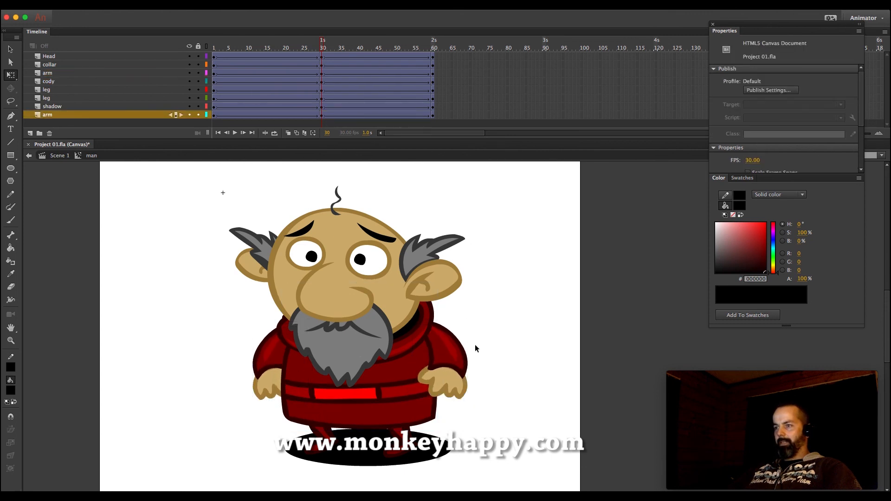
- Play the man clip's animation, check the head at frame 30, and play the animation inside the Head clip
key("Return")
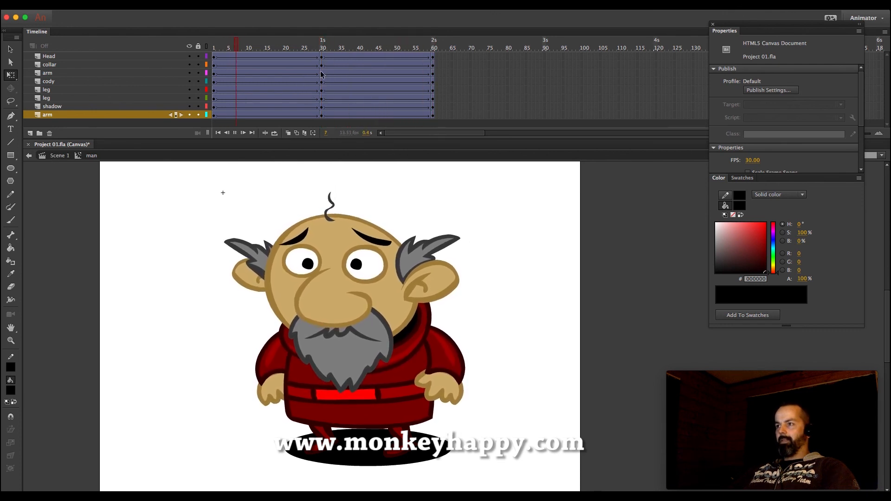
left_click(322, 74)
left_click(360, 264)
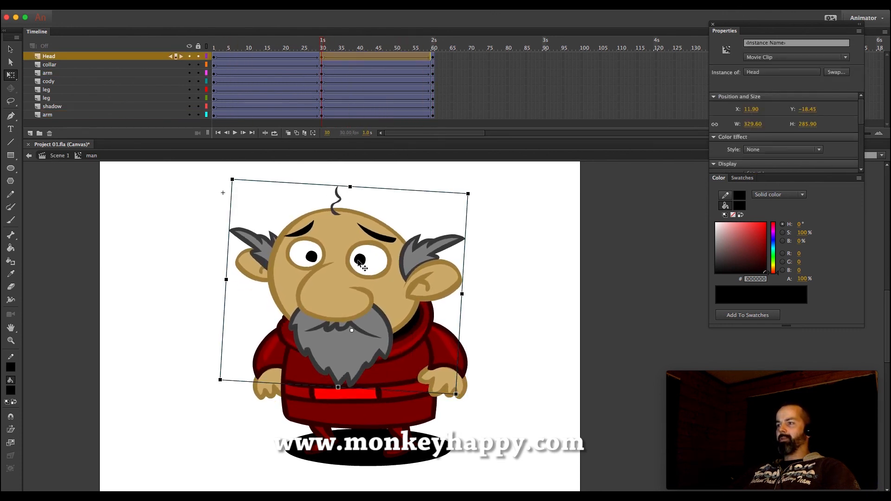
double_click(390, 253)
key("Return")
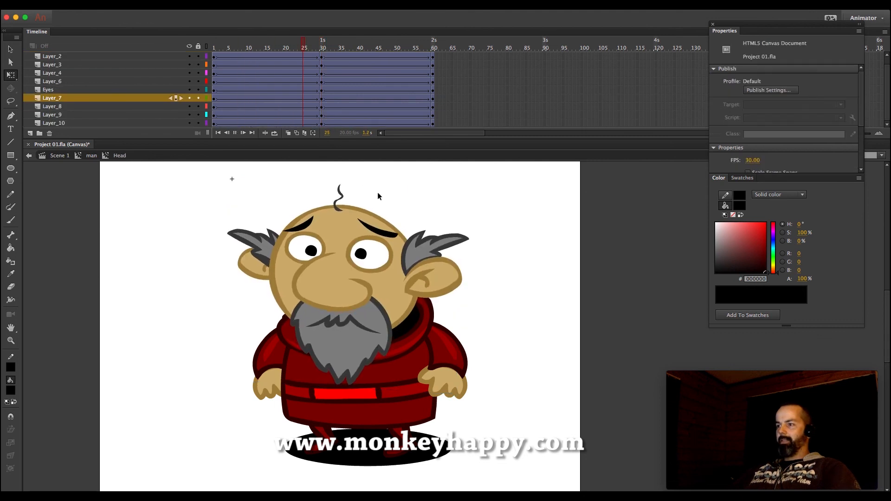
left_click(288, 81)
- Return to Scene 1, test the movie in the browser, and close the test window
left_click(59, 155)
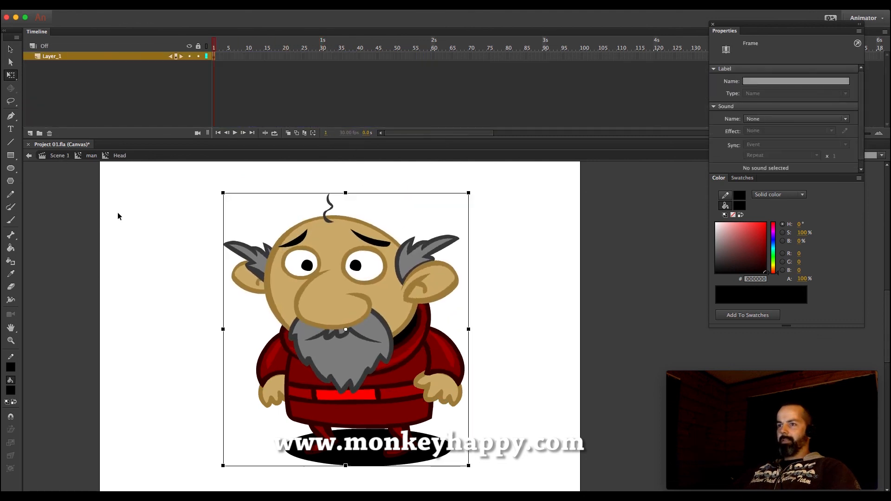
left_click(118, 216)
left_click(265, 5)
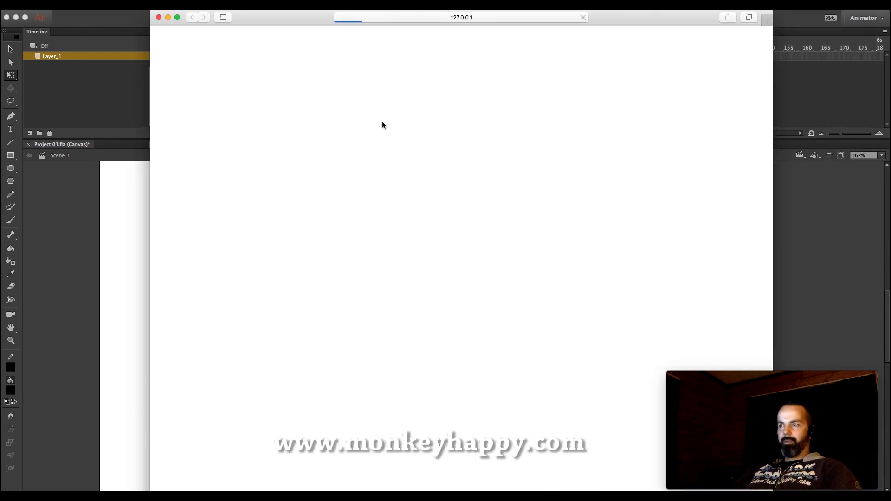
left_click(160, 17)
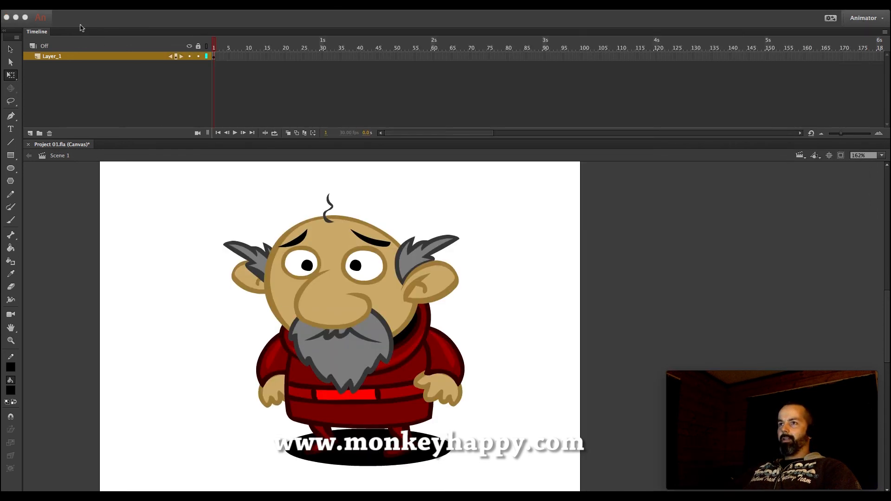
- In the publish settings, enable Center stage, Make responsive with Scale to fill visible area, and Include preloader
left_click(58, 5)
left_click(200, 23)
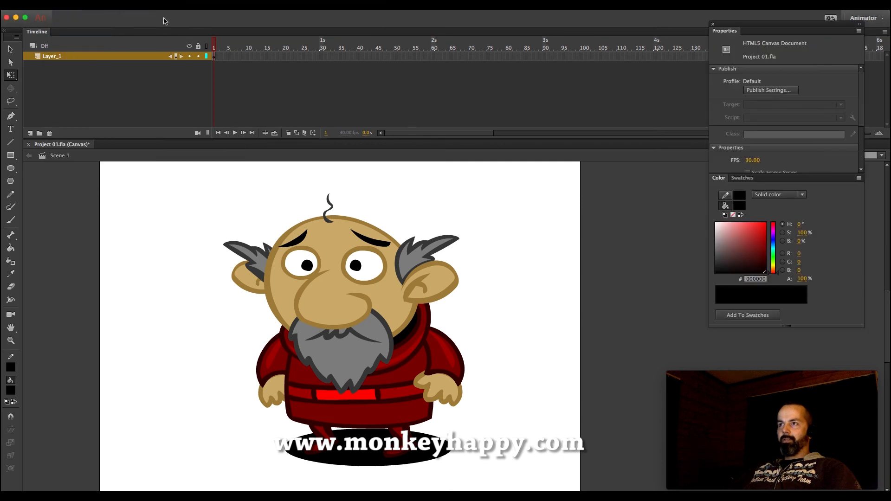
left_click(74, 6)
left_click(92, 159)
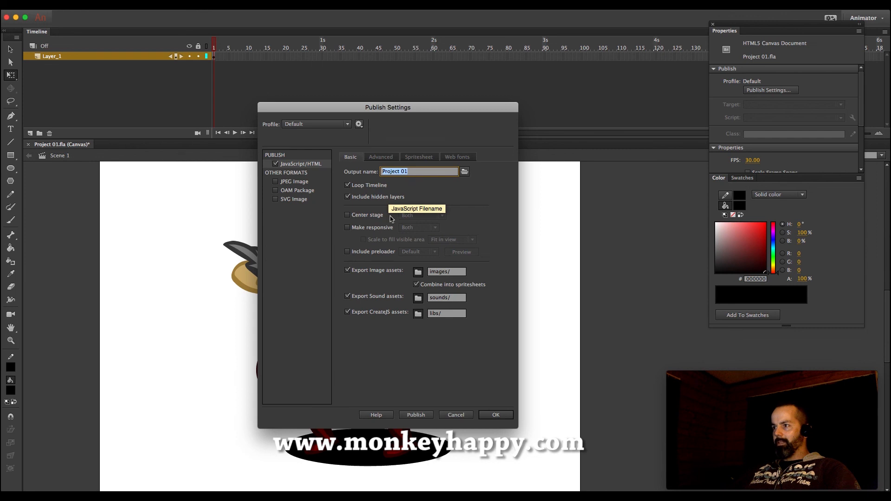
left_click(362, 216)
left_click(357, 228)
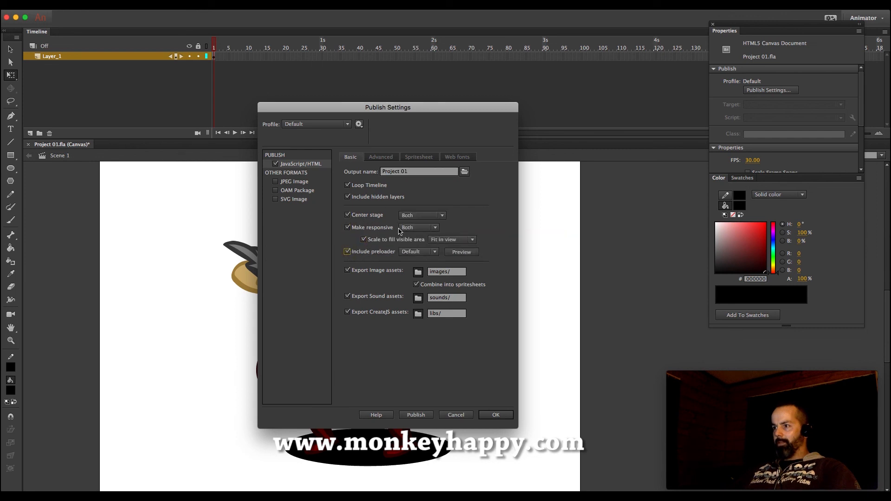
- Set the spritesheet format to BOTH with 32 Bit PNG quality and apply the publish settings
left_click(419, 157)
left_click(435, 179)
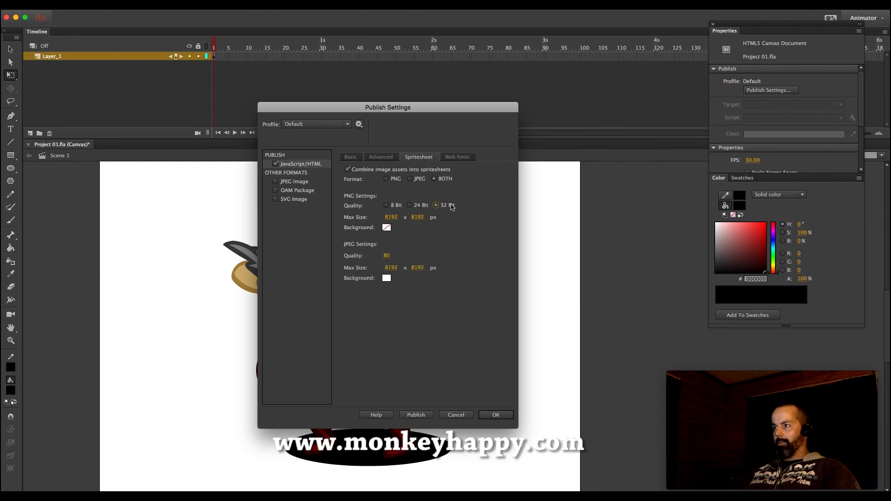
left_click(493, 415)
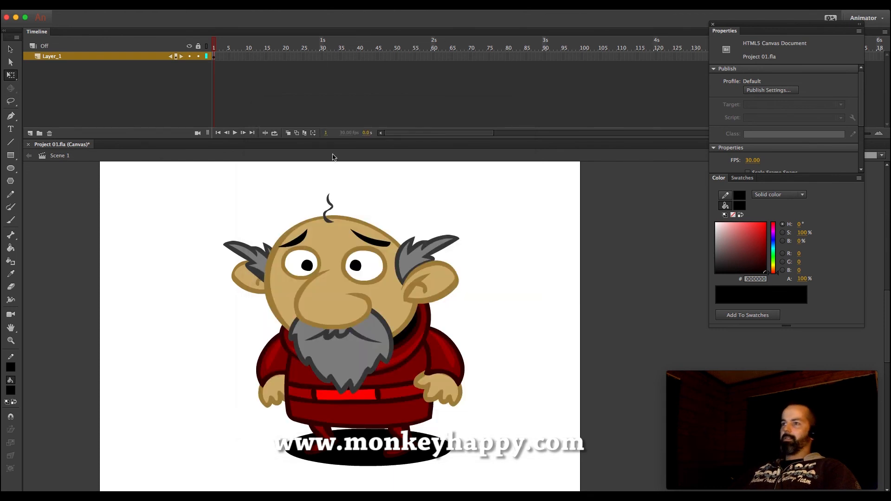
- Test the movie in the browser again with the new publish settings
left_click(258, 5)
left_click(321, 88)
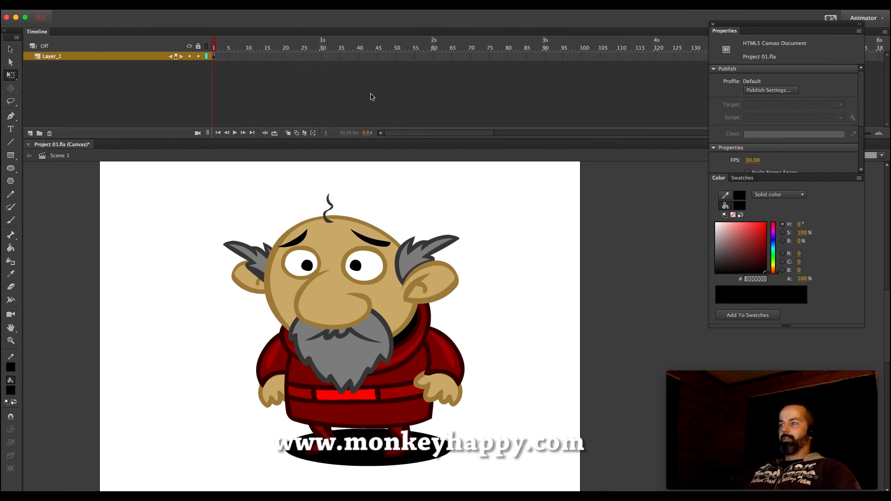